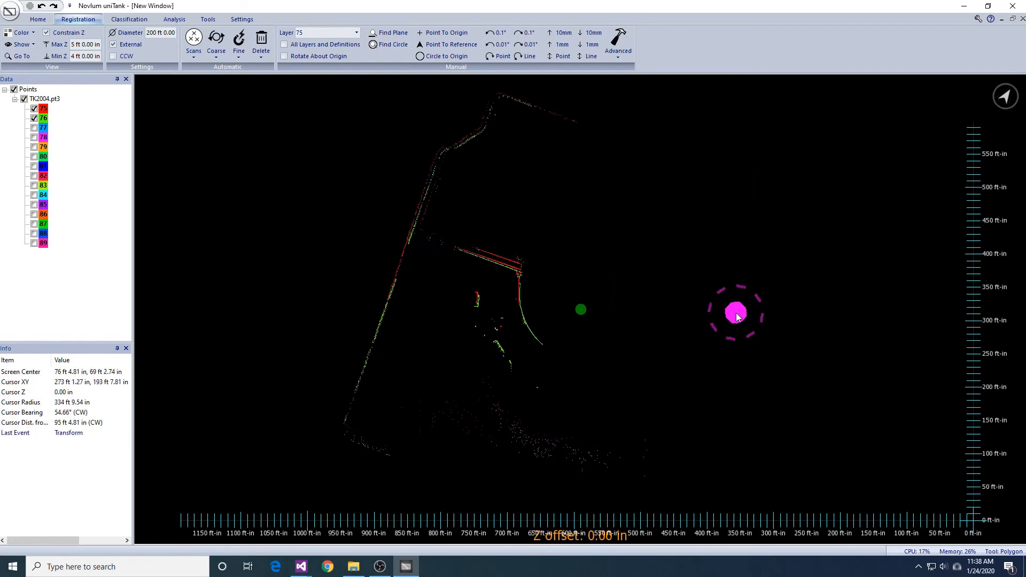
- Display scan layer 77 of TK2004.pt3 and make it the active layer for manual registration
{"action": "scroll", "coordinate": [736, 316], "scroll_direction": "up", "scroll_amount": 5}
{"action": "middle_click_drag", "start_coordinate": [750, 352], "coordinate": [728, 339]}
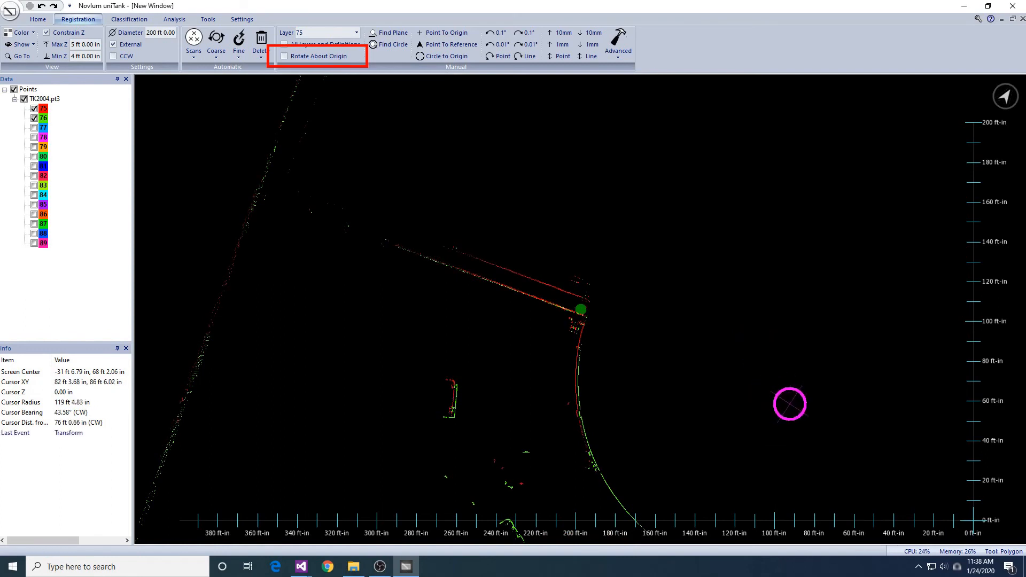
{"action": "left_click", "coordinate": [33, 127]}
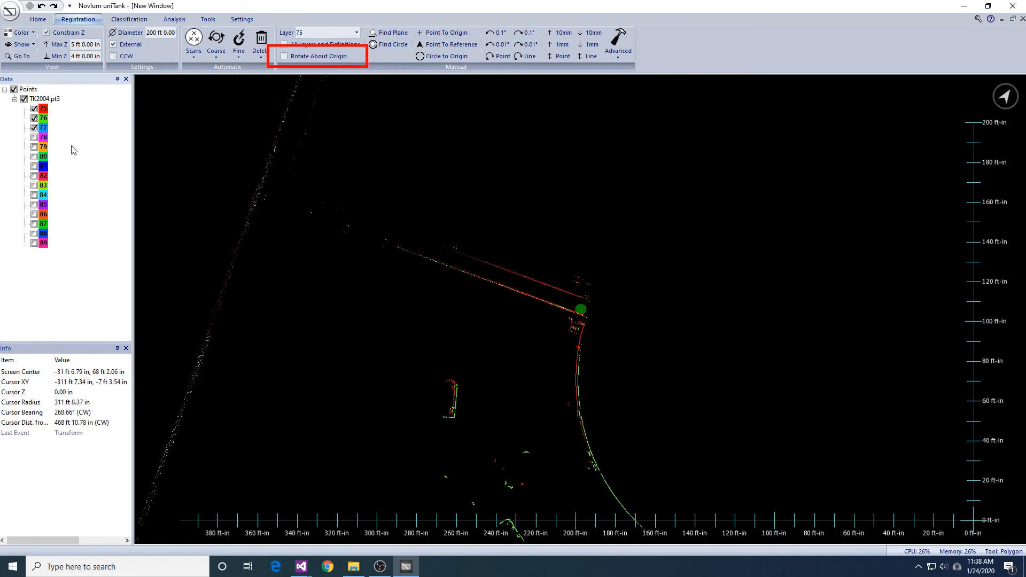
{"action": "scroll", "coordinate": [768, 326], "scroll_direction": "down", "scroll_amount": 2}
{"action": "middle_click_drag", "start_coordinate": [768, 326], "coordinate": [775, 272]}
{"action": "middle_click_drag", "start_coordinate": [587, 250], "coordinate": [599, 255]}
{"action": "left_click", "coordinate": [356, 32]}
{"action": "left_click", "coordinate": [321, 82]}
- Move and rotate layer 77 manually so its fence line and shell arc line up with layers 75 and 76
{"action": "left_click_drag", "start_coordinate": [656, 227], "coordinate": [716, 254]}
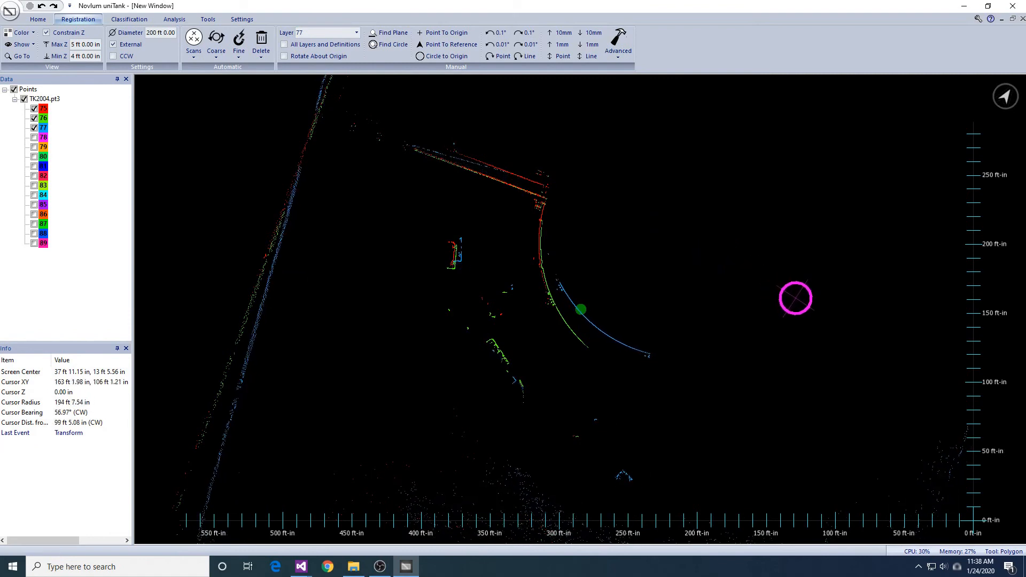
{"action": "middle_click_drag", "start_coordinate": [755, 227], "coordinate": [785, 315]}
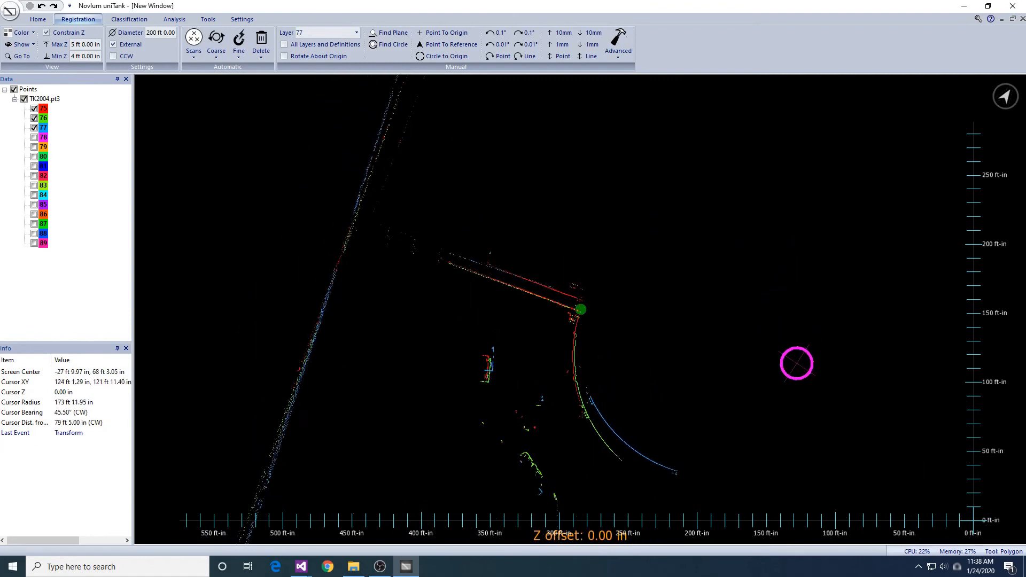
{"action": "left_click_drag", "start_coordinate": [793, 377], "coordinate": [801, 373]}
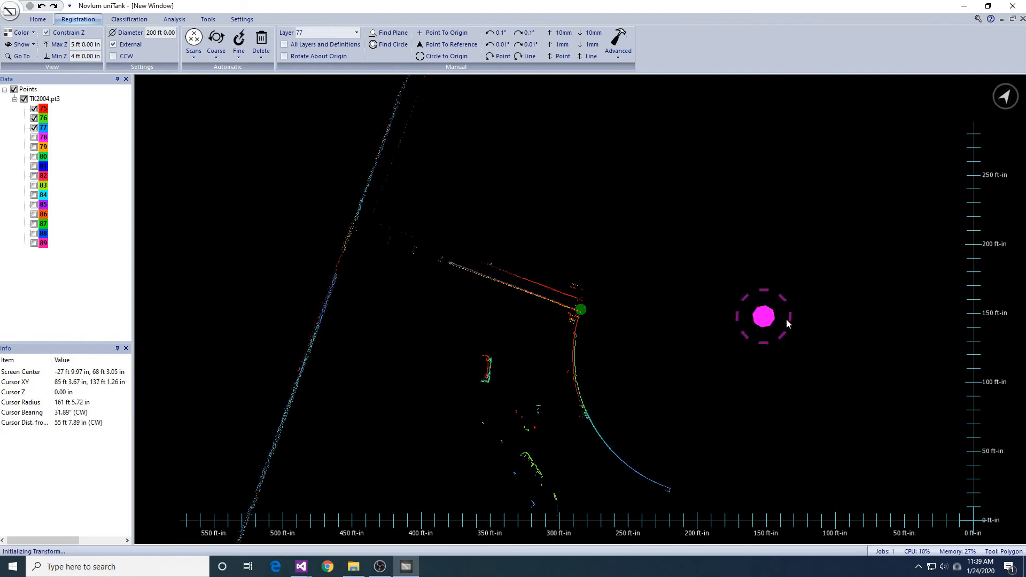
{"action": "scroll", "coordinate": [834, 374], "scroll_direction": "down", "scroll_amount": 3}
{"action": "scroll", "coordinate": [845, 299], "scroll_direction": "down", "scroll_amount": 2}
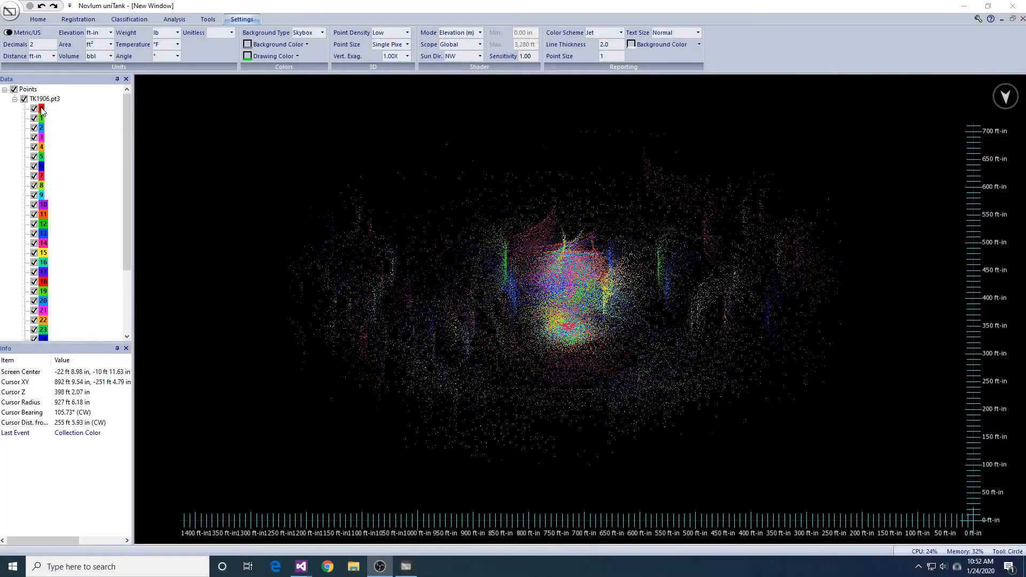
- Show only scan layer 0 of TK1906.pt3 and bring its tank shell arc into view
{"action": "right_click", "coordinate": [49, 111]}
{"action": "left_click", "coordinate": [50, 112]}
{"action": "middle_click_drag", "start_coordinate": [643, 257], "coordinate": [636, 493]}
{"action": "scroll", "coordinate": [717, 394], "scroll_direction": "up", "scroll_amount": 6}
{"action": "middle_click_drag", "start_coordinate": [726, 332], "coordinate": [686, 393]}
{"action": "middle_click_drag", "start_coordinate": [759, 307], "coordinate": [647, 316]}
{"action": "scroll", "coordinate": [645, 316], "scroll_direction": "down", "scroll_amount": 3}
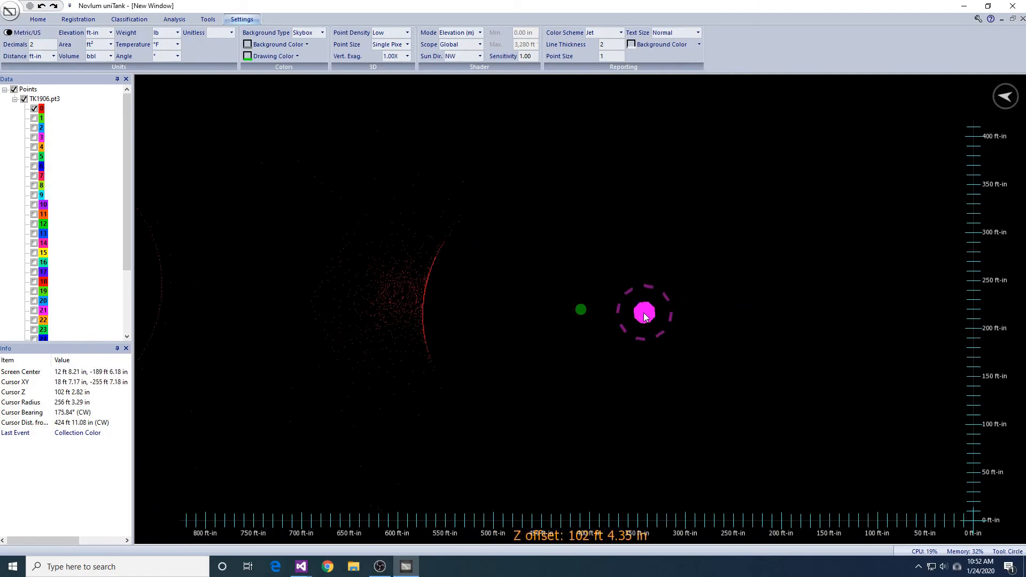
- Draw a circle about 275 ft in diameter along the shell arc and fit it with Find Circle using a 6 in vertical search distance
{"action": "left_click", "coordinate": [82, 20]}
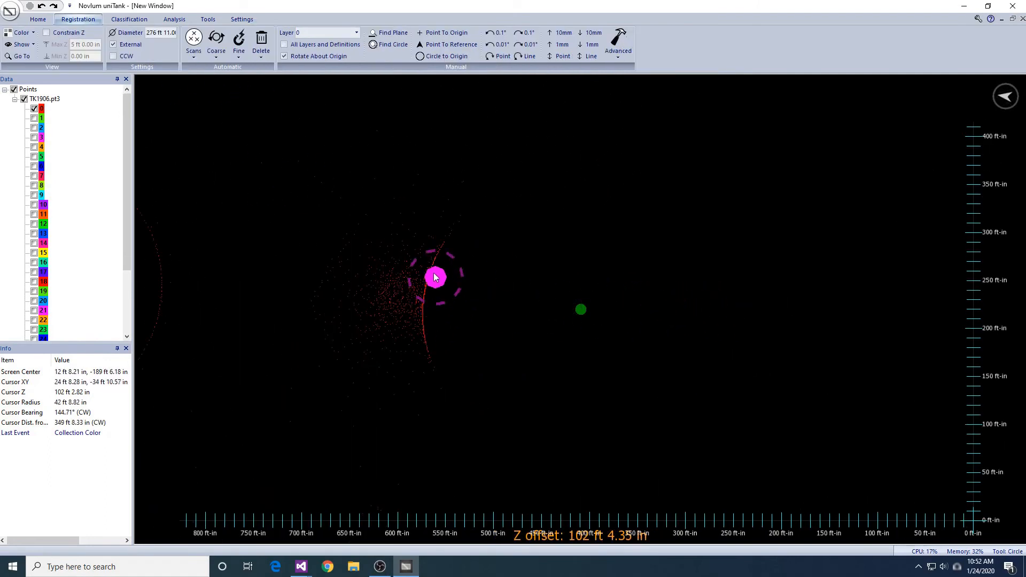
{"action": "left_click_drag", "start_coordinate": [432, 265], "coordinate": [677, 361]}
{"action": "middle_click_drag", "start_coordinate": [677, 361], "coordinate": [671, 231]}
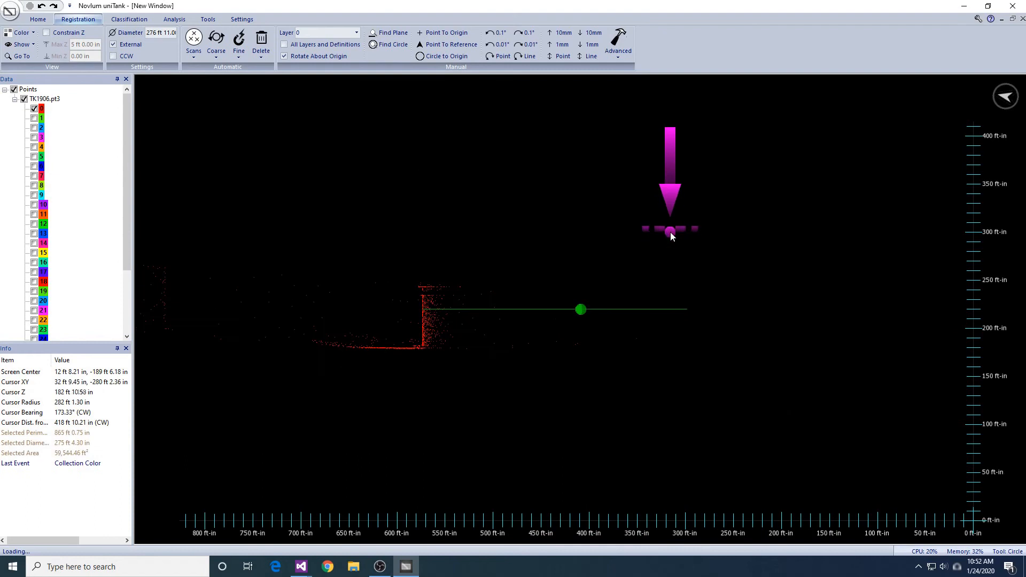
{"action": "left_click", "coordinate": [376, 45]}
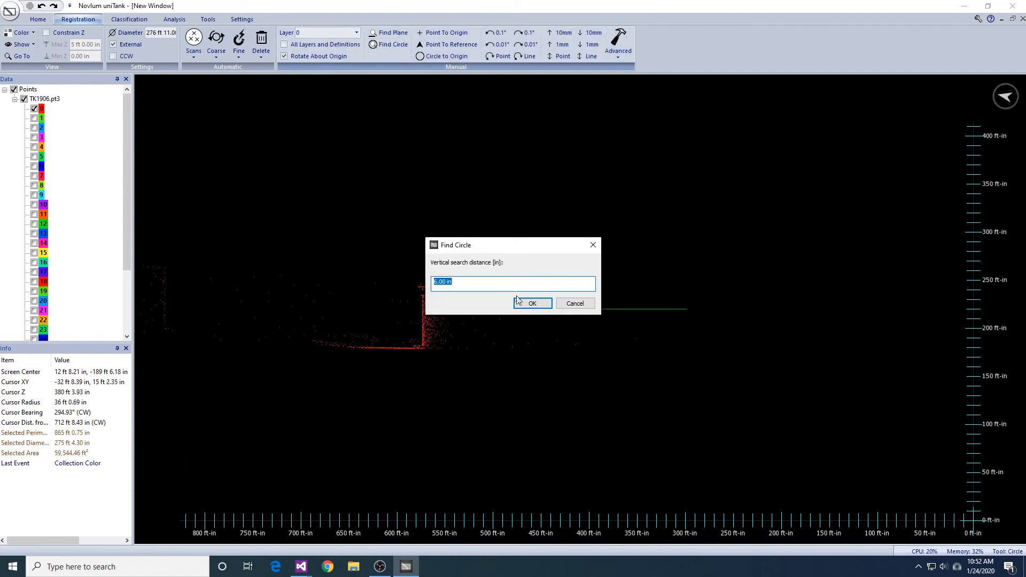
{"action": "left_click", "coordinate": [533, 301]}
{"action": "middle_click_drag", "start_coordinate": [662, 292], "coordinate": [678, 401]}
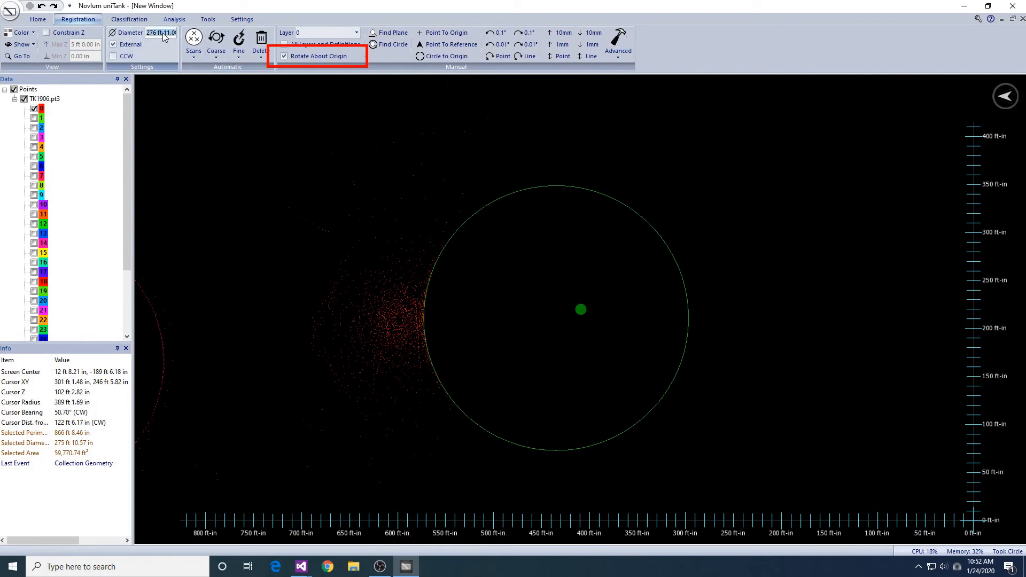
- Set the registration diameter to 275 ft 11 in and show all scan layers of TK1906.pt3
{"action": "type", "text": "t11in"}
{"action": "middle_click_drag", "start_coordinate": [634, 293], "coordinate": [661, 294]}
{"action": "scroll", "coordinate": [661, 293], "scroll_direction": "down", "scroll_amount": 1}
{"action": "right_click_drag", "start_coordinate": [627, 292], "coordinate": [622, 258]}
{"action": "right_click", "coordinate": [43, 98]}
{"action": "left_click", "coordinate": [62, 102]}
{"action": "right_click_drag", "start_coordinate": [568, 330], "coordinate": [570, 301]}
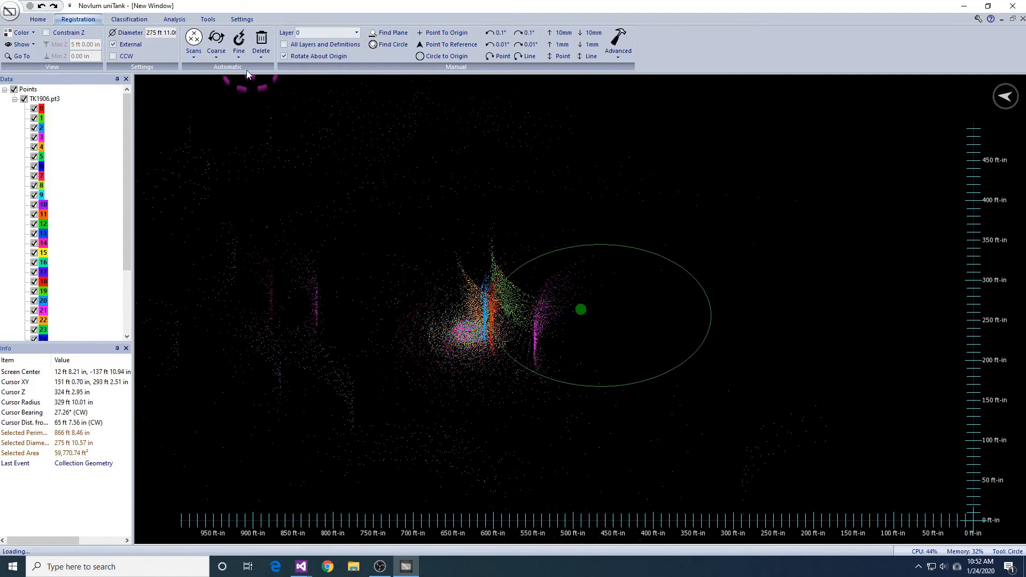
- Run coarse Auto Register on all layers with a 275 ft 11 in shell diameter and the shell scanned externally
{"action": "left_click", "coordinate": [217, 45]}
{"action": "left_click", "coordinate": [243, 69]}
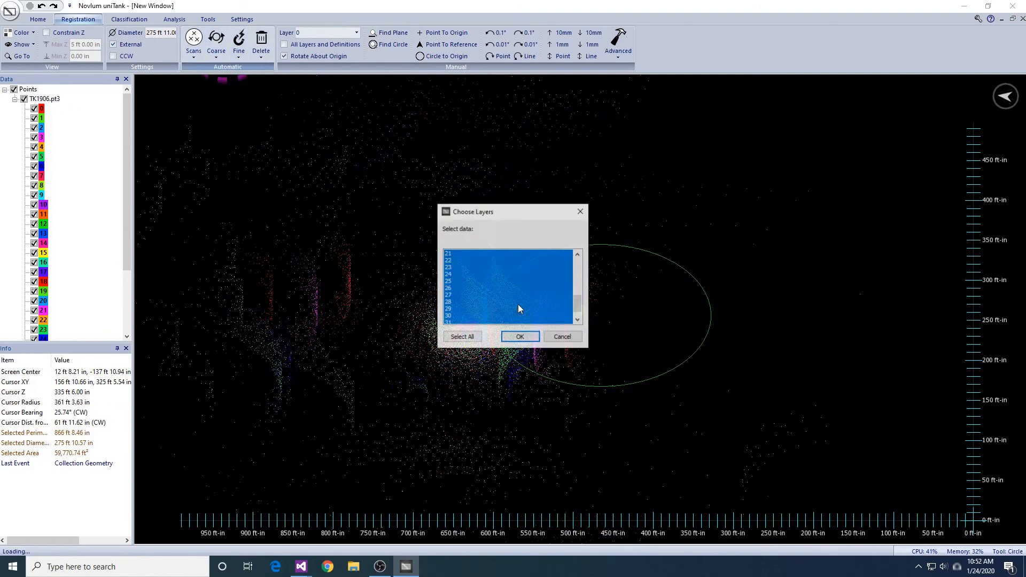
{"action": "left_click", "coordinate": [520, 336]}
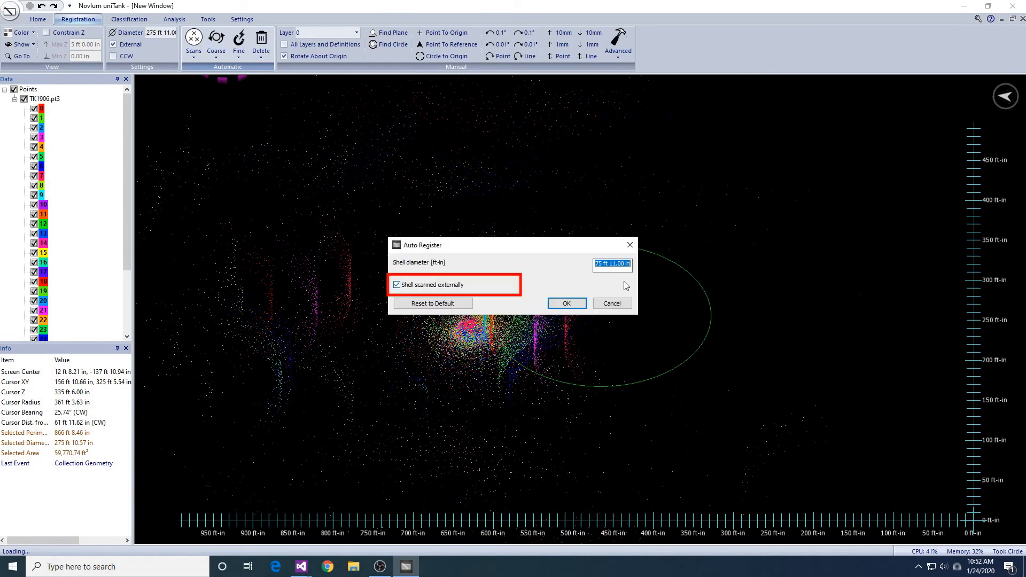
{"action": "left_click", "coordinate": [561, 304]}
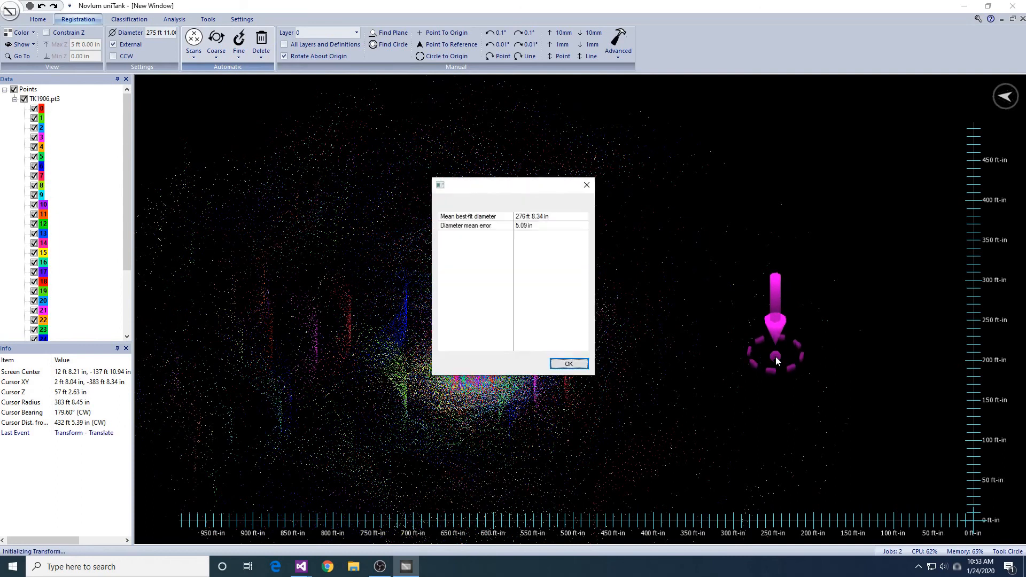
{"action": "key", "text": "Return"}
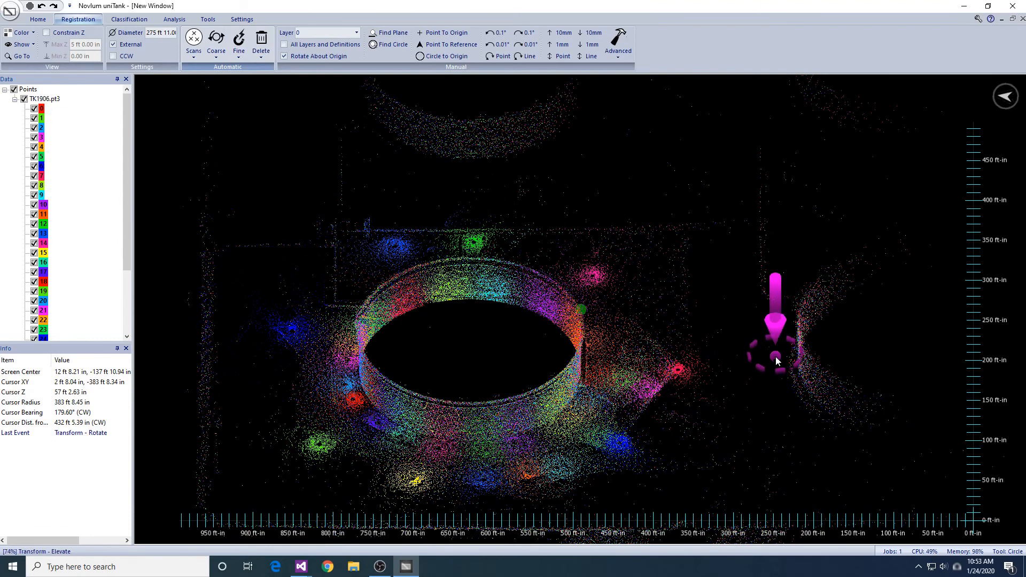
- Constrain the displayed points by elevation and set the minimum Z to 4 ft
{"action": "left_click_drag", "start_coordinate": [757, 354], "coordinate": [755, 239]}
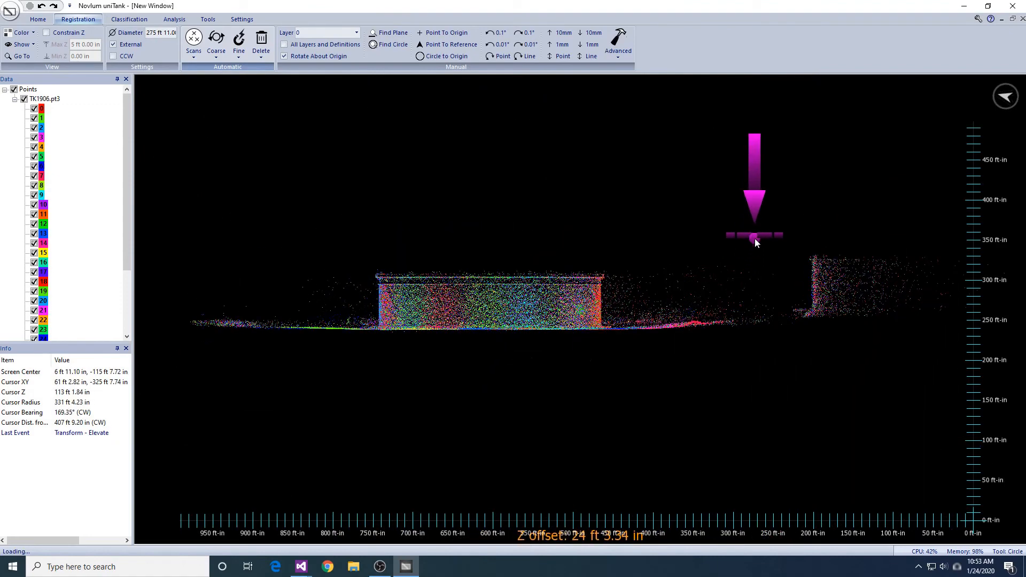
{"action": "key", "text": "t"}
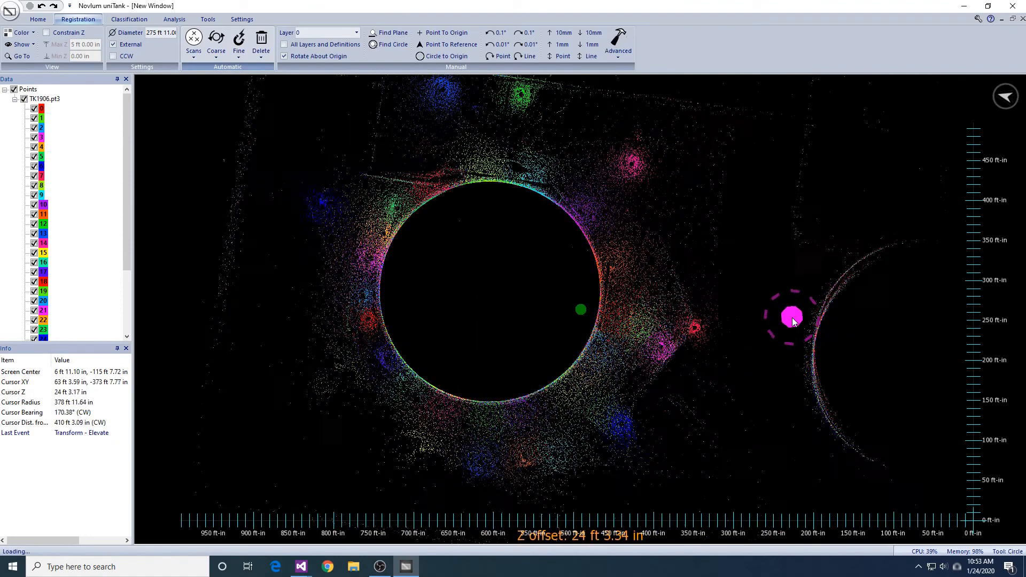
{"action": "scroll", "coordinate": [792, 318], "scroll_direction": "down", "scroll_amount": 4}
{"action": "middle_click_drag", "start_coordinate": [794, 364], "coordinate": [768, 383]}
{"action": "scroll", "coordinate": [770, 413], "scroll_direction": "up", "scroll_amount": 3}
{"action": "left_click", "coordinate": [46, 33]}
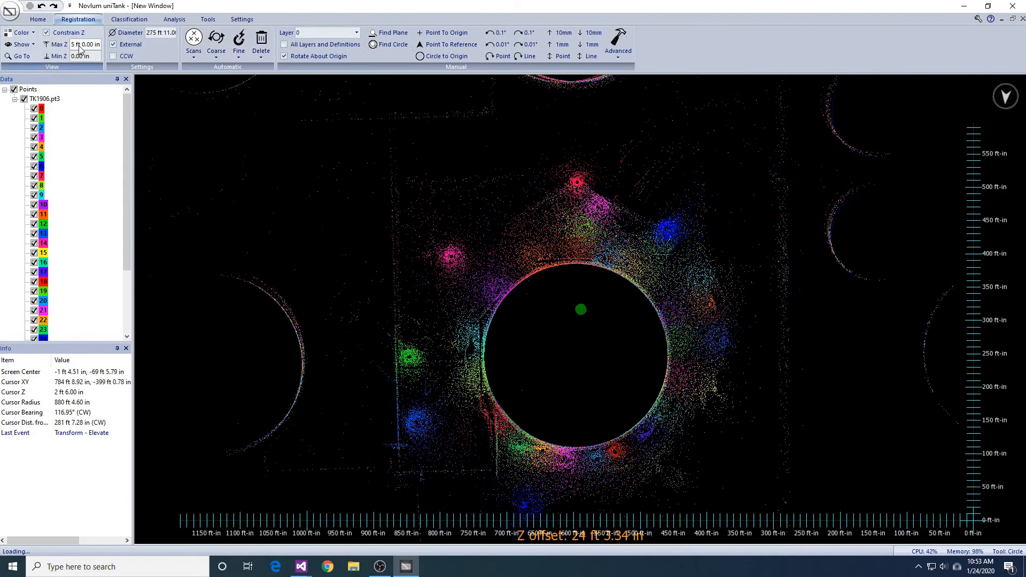
{"action": "triple_click", "coordinate": [82, 57]}
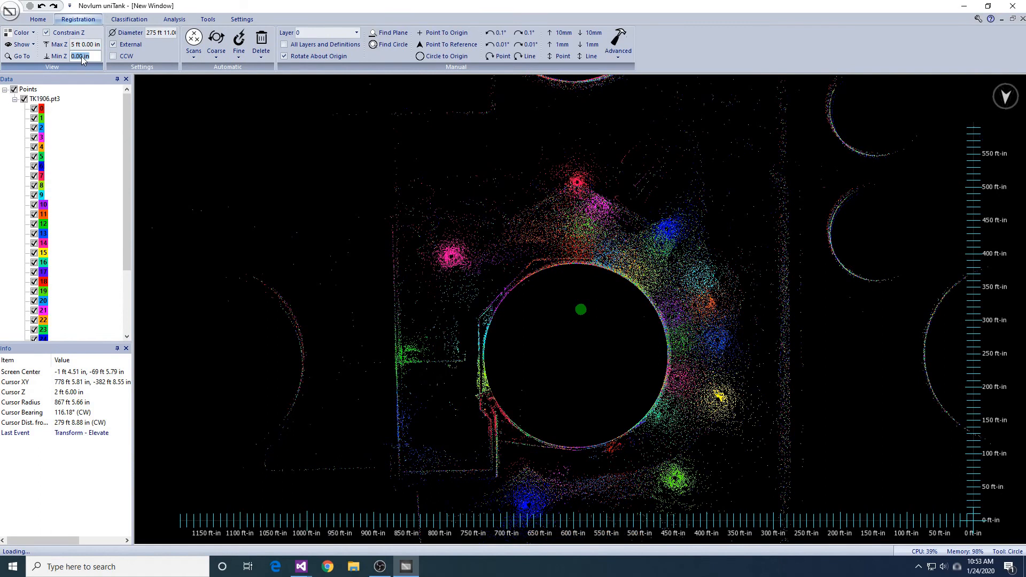
{"action": "type", "text": "4"}
{"action": "key", "text": "Return"}
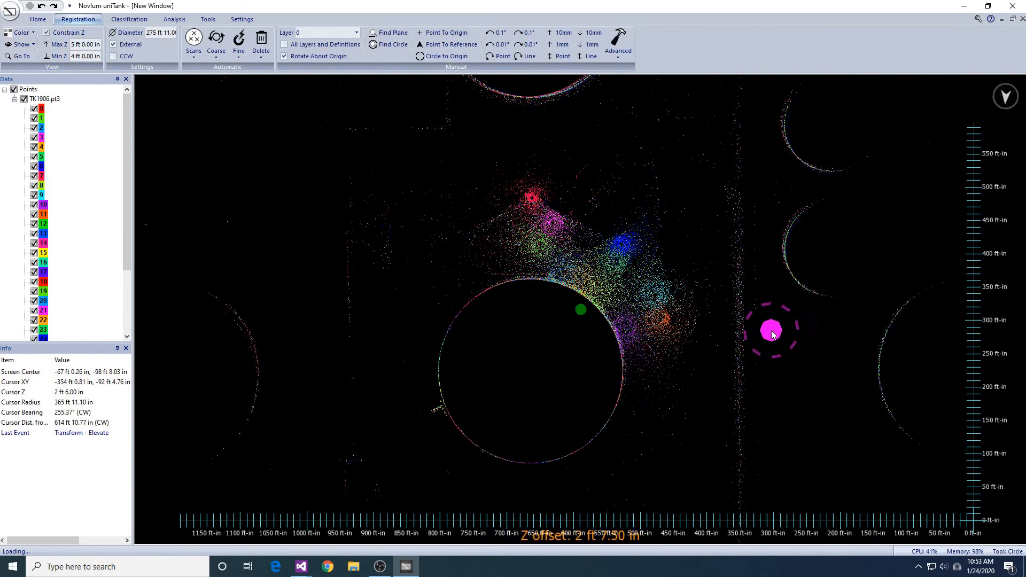
- Run coarse Translate on the layers between 4 ft and 5 ft, with a 275 ft 11 in externally scanned shell and Refine enabled
{"action": "left_click", "coordinate": [216, 50]}
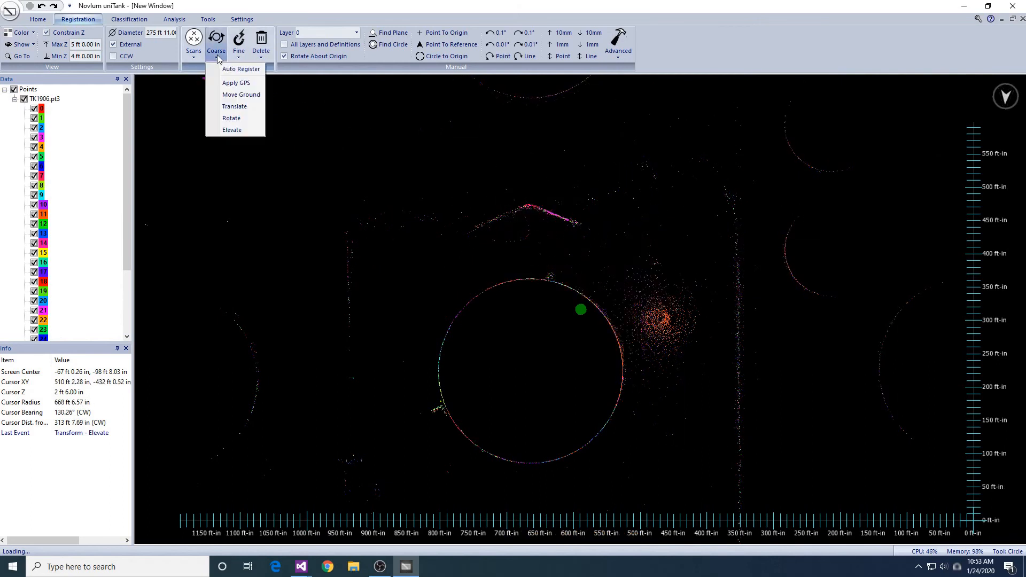
{"action": "left_click", "coordinate": [234, 107]}
{"action": "left_click", "coordinate": [519, 337]}
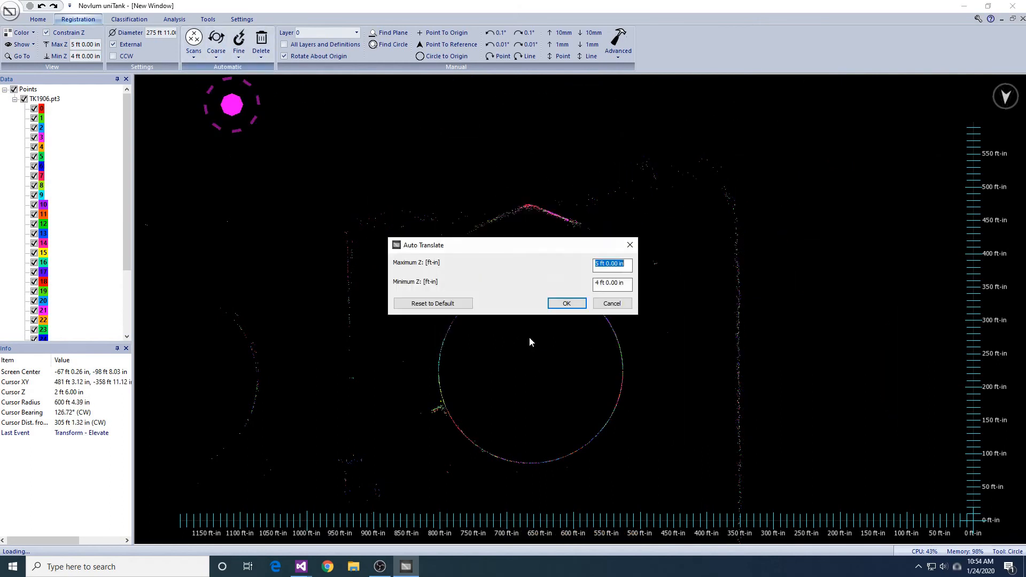
{"action": "left_click", "coordinate": [578, 303]}
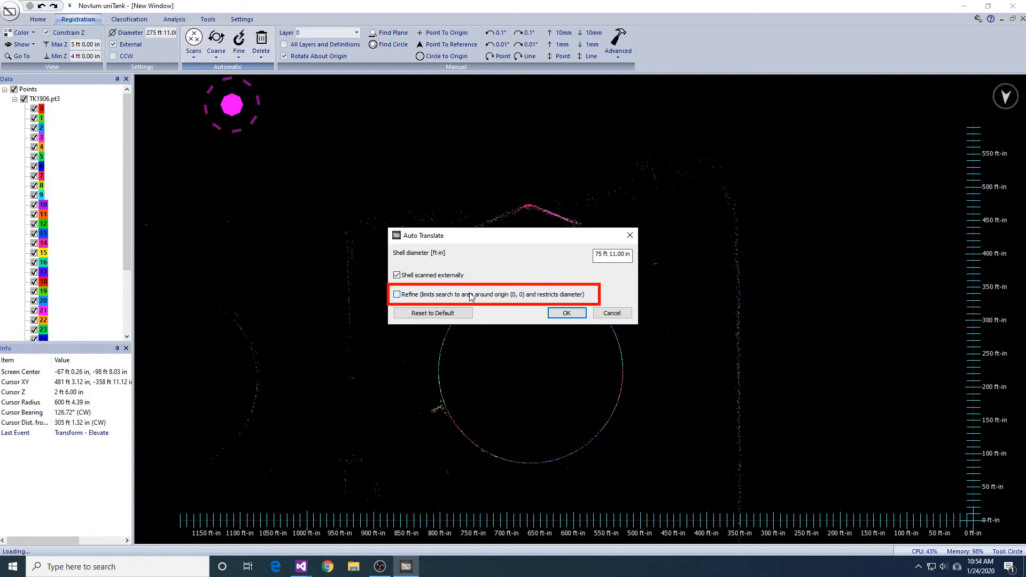
{"action": "left_click", "coordinate": [580, 315]}
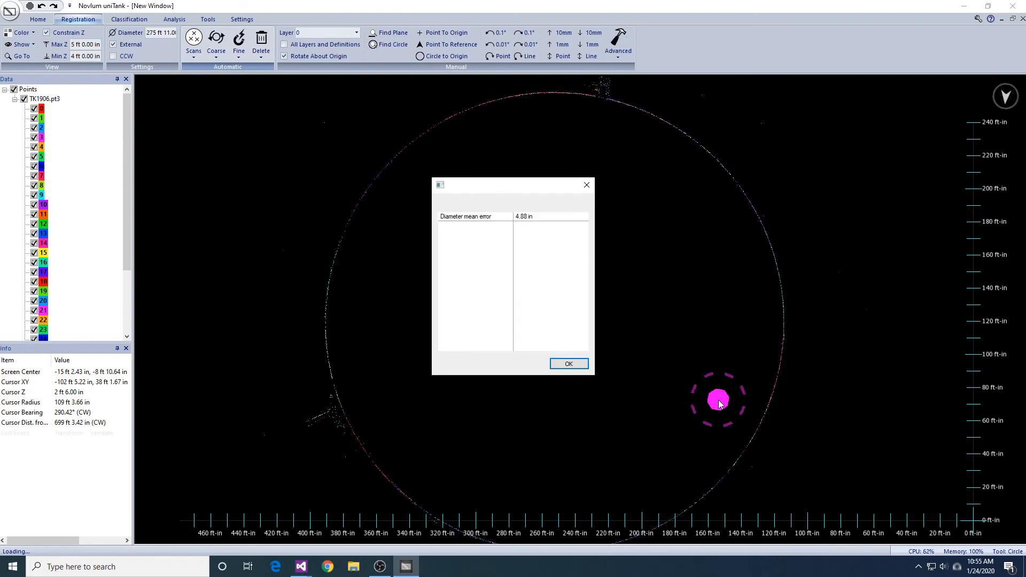
{"action": "key", "text": "Return"}
- Raise the displayed elevation band to 21 ft minimum and 22 ft maximum to bring out the surrounding tanks
{"action": "scroll", "coordinate": [718, 404], "scroll_direction": "down", "scroll_amount": 4}
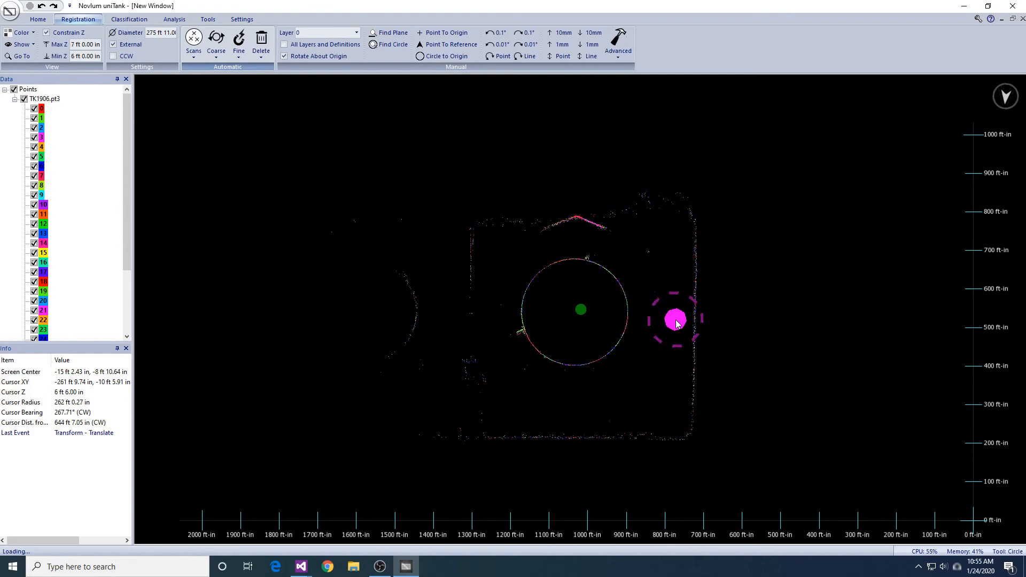
{"action": "scroll", "coordinate": [676, 323], "scroll_direction": "up", "scroll_amount": 3, "text": "ctrl"}
{"action": "scroll", "coordinate": [676, 323], "scroll_direction": "up", "scroll_amount": 2, "text": "ctrl"}
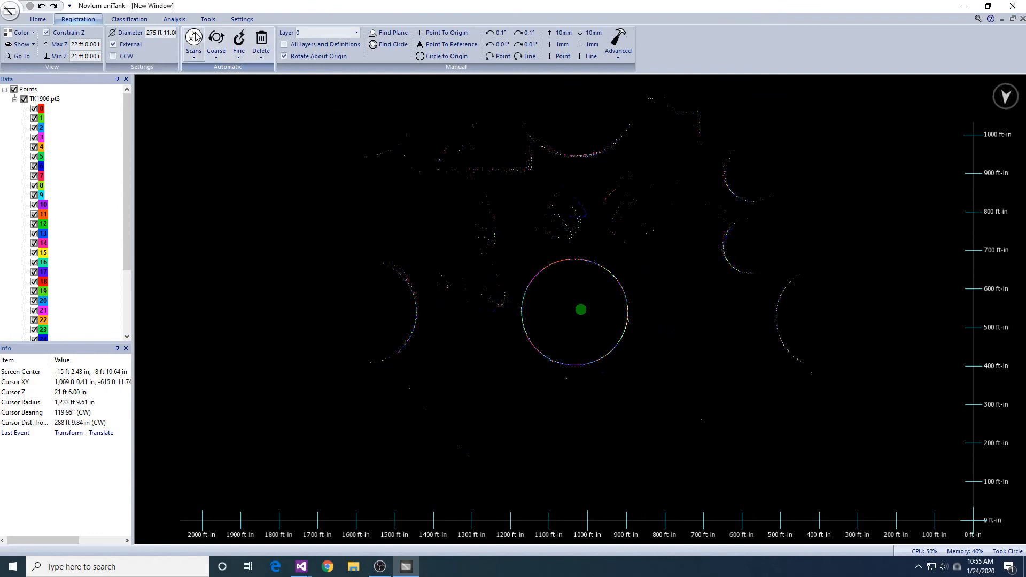
- Run coarse Rotate on the layers with a 275 ft 11 in shell diameter, the shell scanned externally and Refine enabled
{"action": "left_click", "coordinate": [224, 57]}
{"action": "left_click", "coordinate": [239, 118]}
{"action": "left_click", "coordinate": [518, 335]}
{"action": "left_click_drag", "start_coordinate": [444, 268], "coordinate": [463, 454]}
{"action": "left_click", "coordinate": [516, 337]}
{"action": "left_click", "coordinate": [565, 304]}
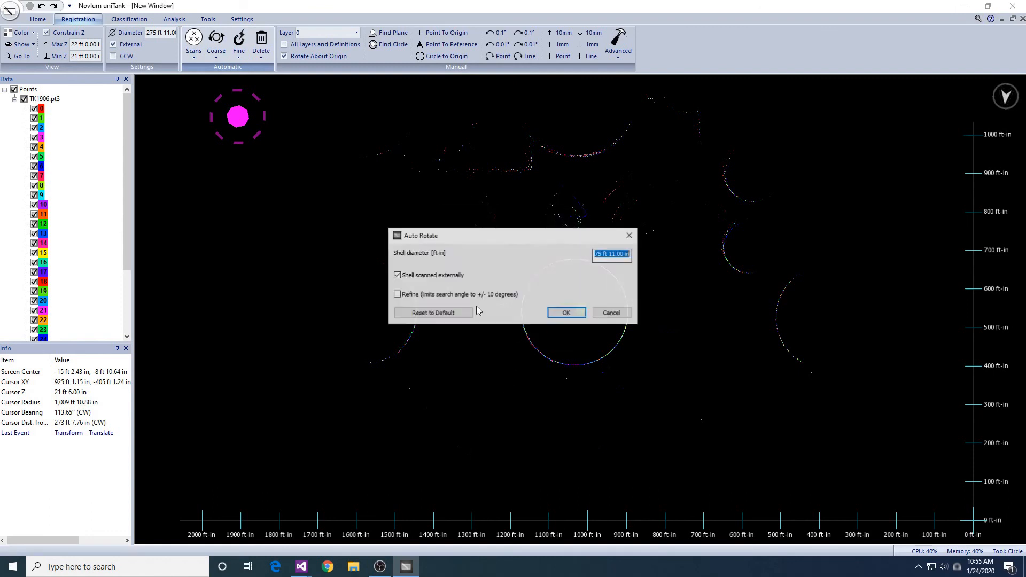
{"action": "left_click", "coordinate": [565, 314]}
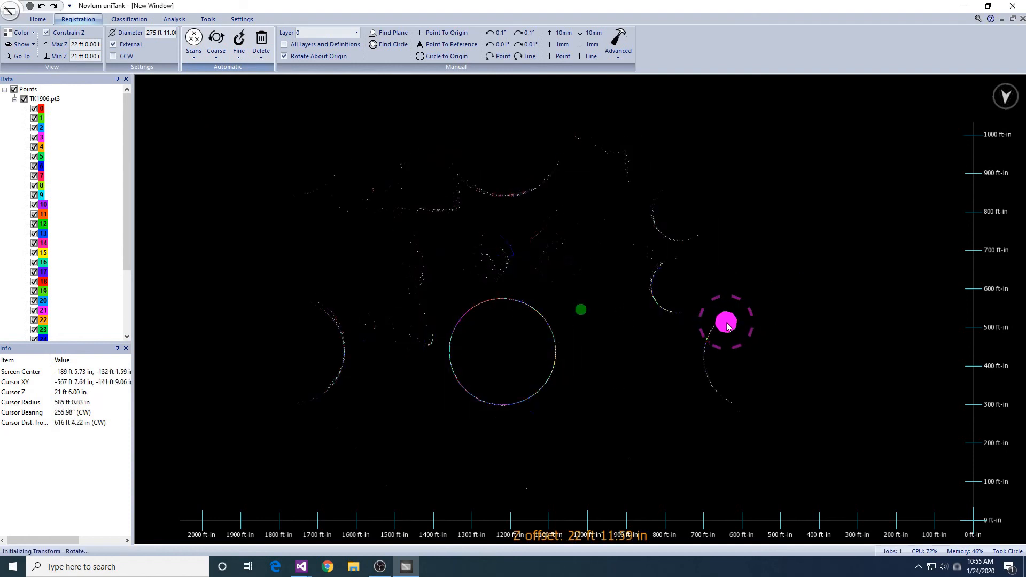
- Run Auto Fiducials on the layers with a 275 ft 11 in shell diameter and the shell scanned externally
{"action": "scroll", "coordinate": [726, 326], "scroll_direction": "up", "scroll_amount": 5}
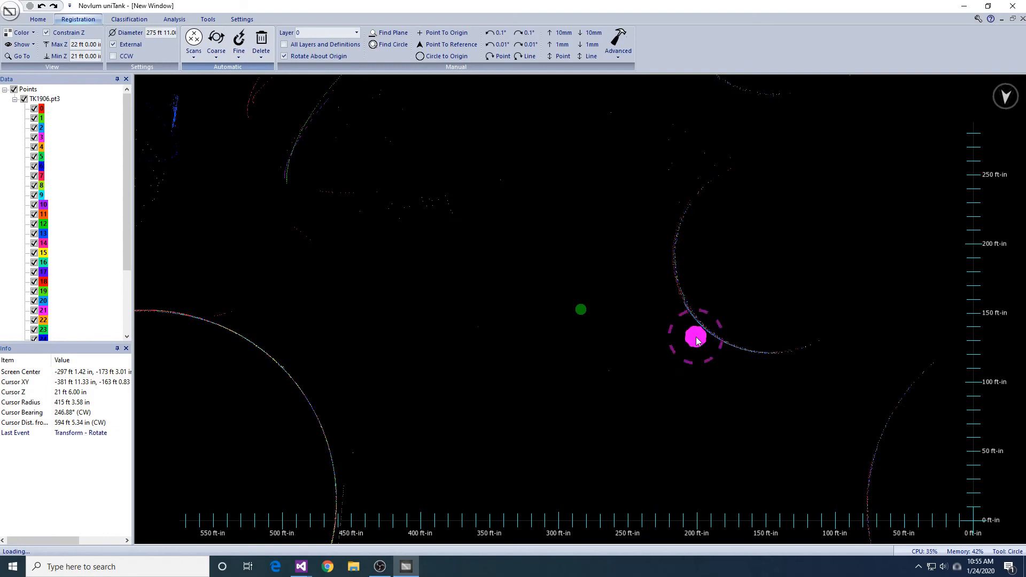
{"action": "scroll", "coordinate": [696, 341], "scroll_direction": "down", "scroll_amount": 2}
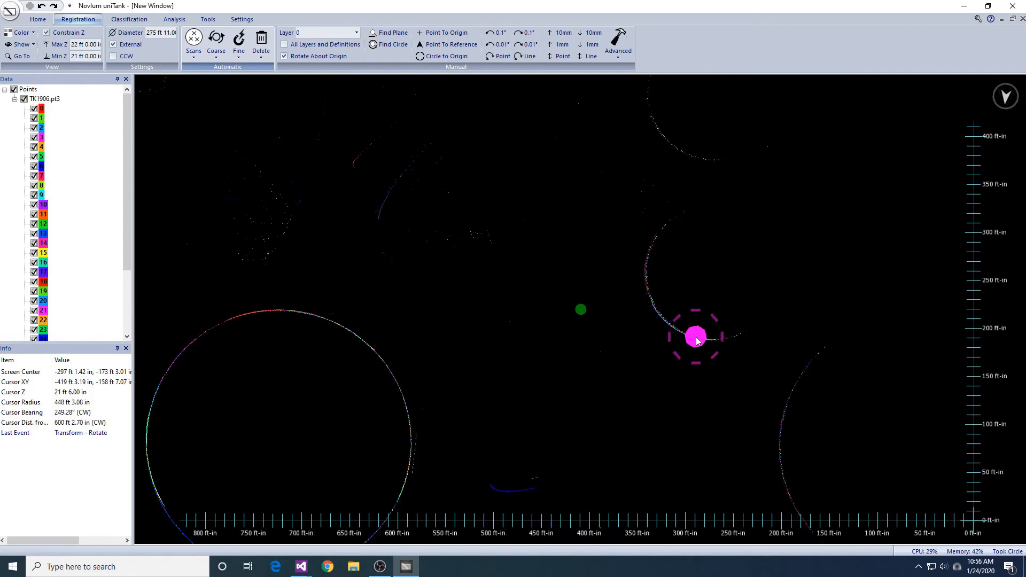
{"action": "scroll", "coordinate": [696, 340], "scroll_direction": "down", "scroll_amount": 2}
{"action": "middle_click_drag", "start_coordinate": [726, 328], "coordinate": [774, 308]}
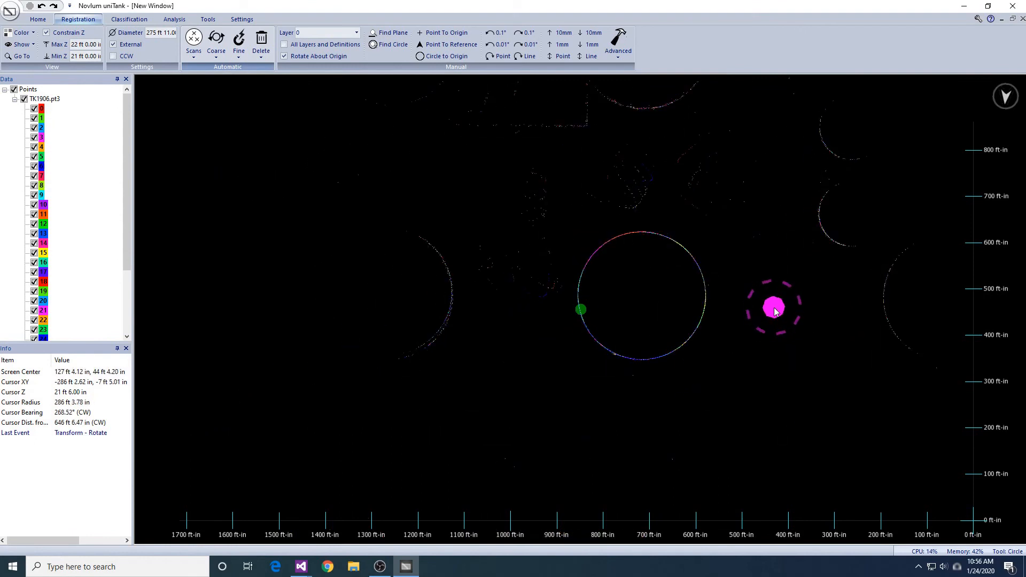
{"action": "middle_click_drag", "start_coordinate": [816, 274], "coordinate": [790, 298]}
{"action": "left_click", "coordinate": [236, 56]}
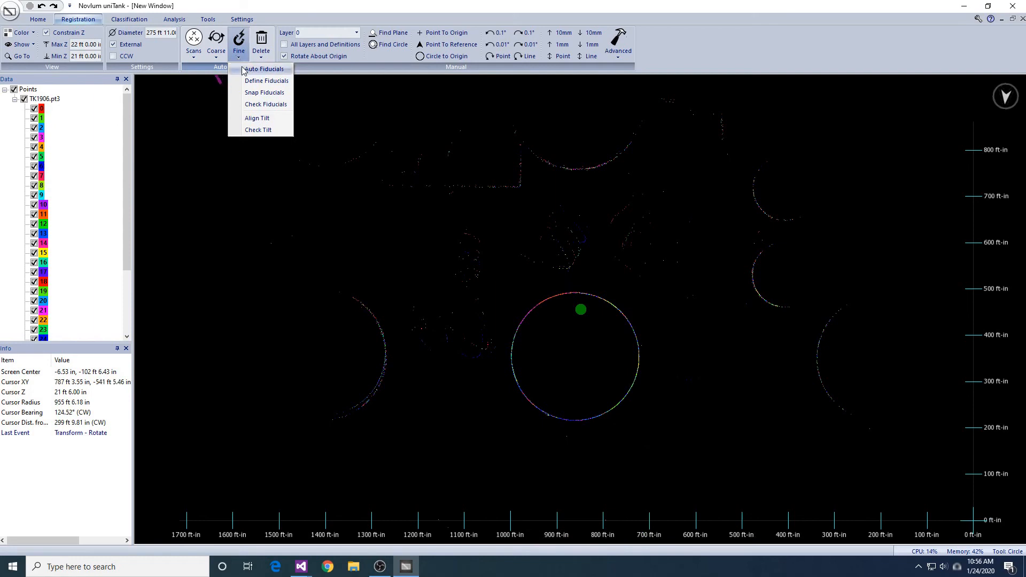
{"action": "left_click", "coordinate": [251, 69]}
{"action": "left_click", "coordinate": [503, 337]}
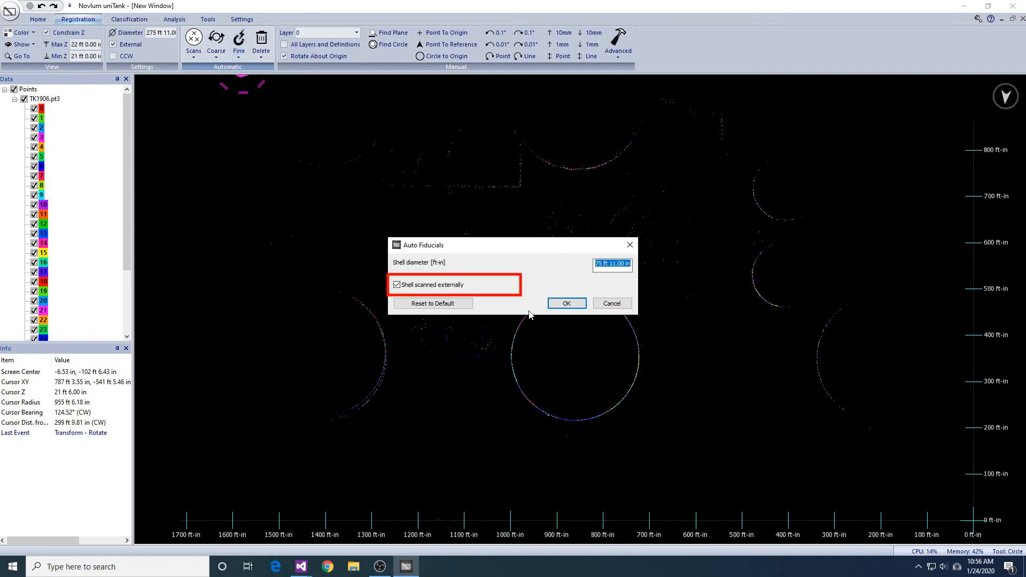
{"action": "left_click", "coordinate": [566, 303]}
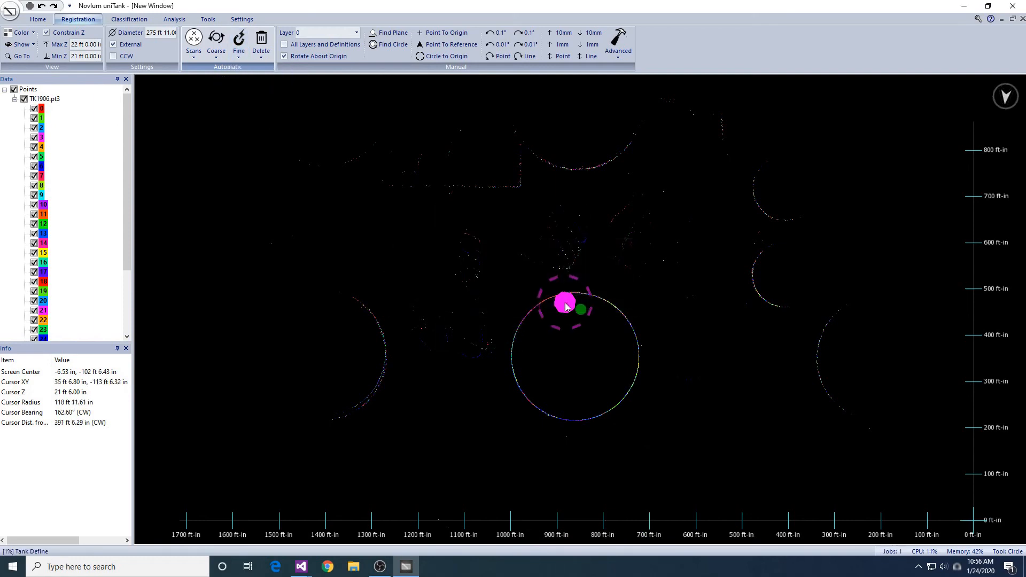
- Turn off the elevation constraint and show the TK1906.shp geometry with its automatic fiducials over the scan layers
{"action": "scroll", "coordinate": [36, 203], "scroll_direction": "down", "scroll_amount": 3}
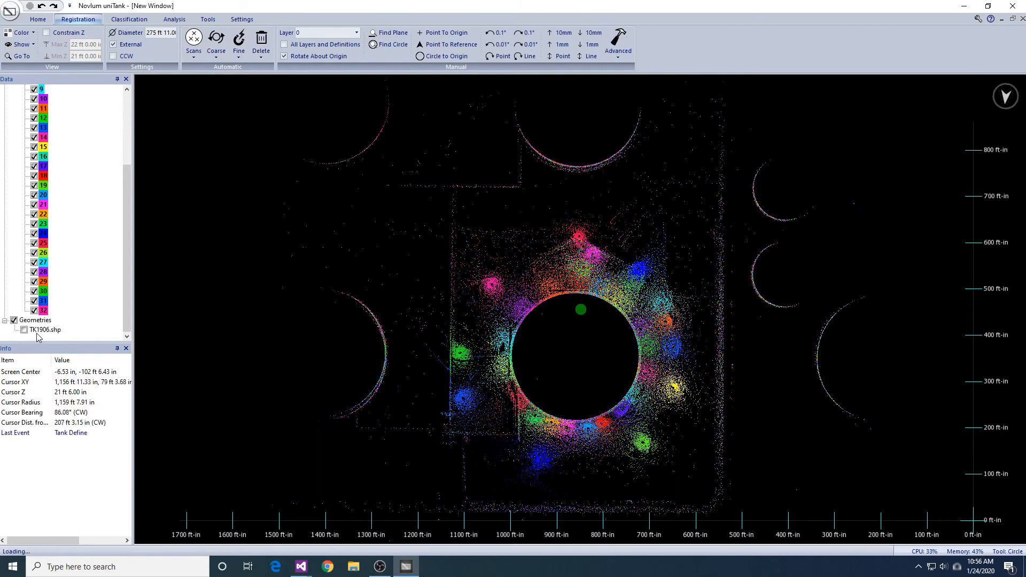
{"action": "left_click", "coordinate": [24, 330]}
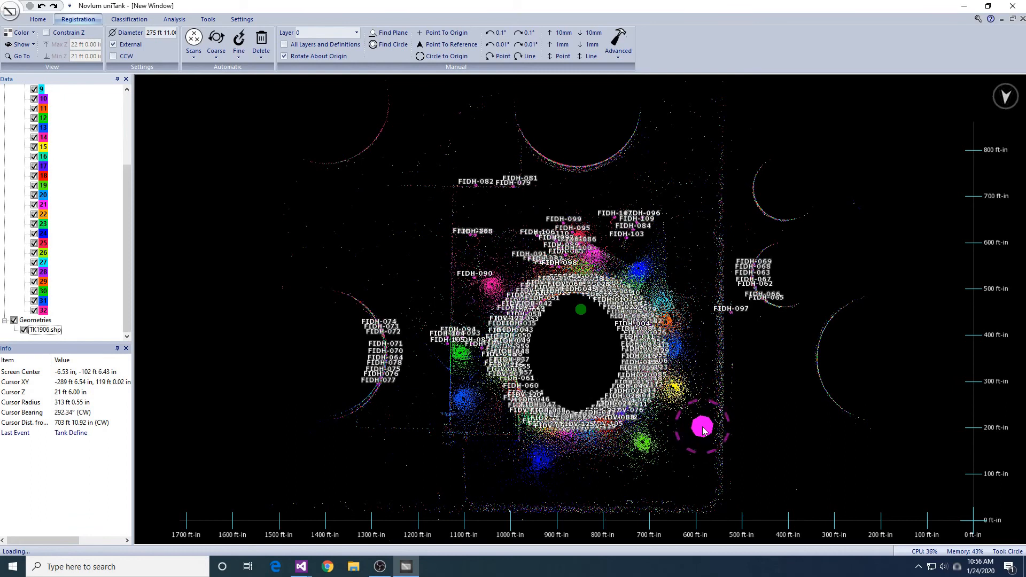
{"action": "middle_click_drag", "start_coordinate": [706, 421], "coordinate": [694, 419]}
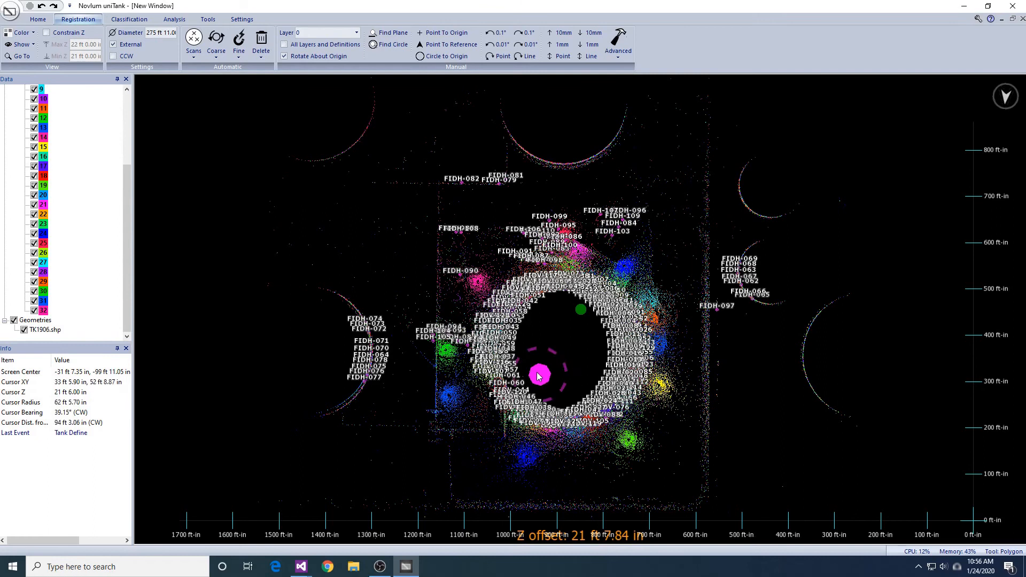
{"action": "scroll", "coordinate": [519, 352], "scroll_direction": "up", "scroll_amount": 4}
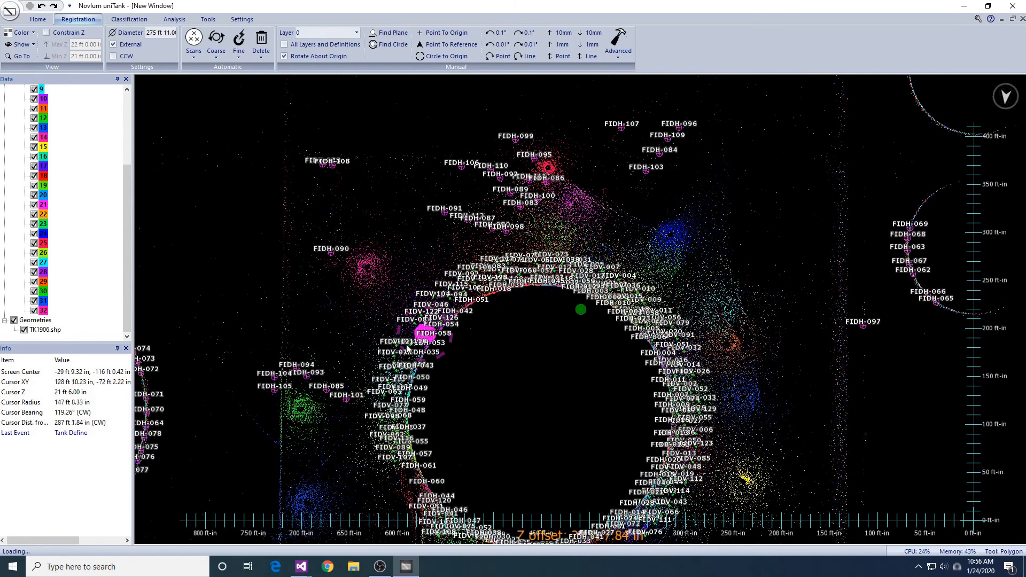
- Delete the stray fiducials between TK1906 and its neighbours inside a polygon of about 114,500 ft², from FIDH-105 to FIDH-097, between elevations 0 and 22 ft
{"action": "left_click", "coordinate": [233, 405]}
{"action": "left_click", "coordinate": [355, 443]}
{"action": "left_click", "coordinate": [359, 361]}
{"action": "left_click", "coordinate": [406, 262]}
{"action": "left_click", "coordinate": [676, 219]}
{"action": "left_click", "coordinate": [875, 355]}
{"action": "left_click", "coordinate": [894, 331]}
{"action": "left_click", "coordinate": [852, 224]}
{"action": "left_click", "coordinate": [775, 128]}
{"action": "left_click", "coordinate": [617, 98]}
{"action": "left_click", "coordinate": [547, 98]}
{"action": "double_click", "coordinate": [272, 122]}
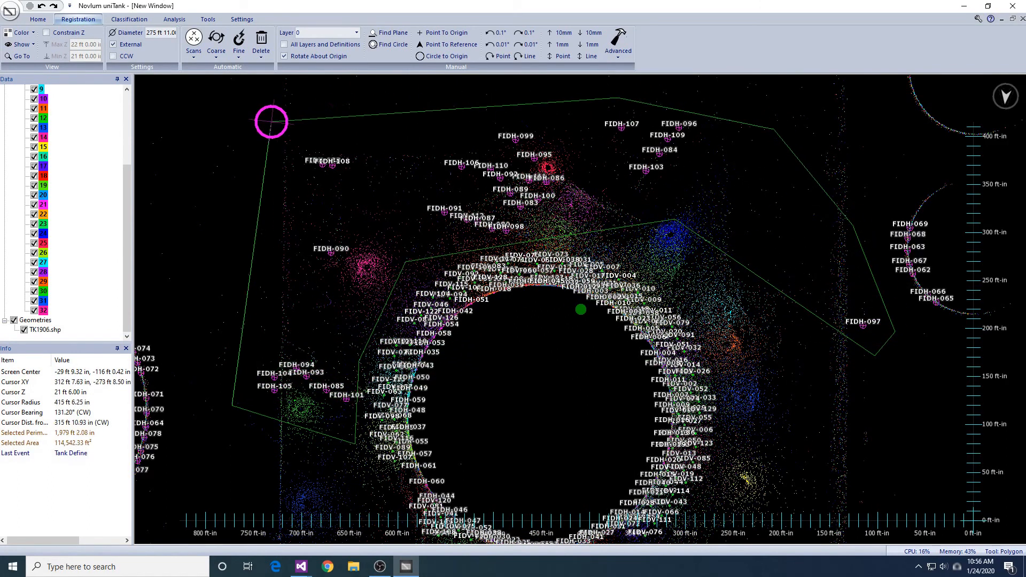
{"action": "left_click", "coordinate": [261, 48]}
{"action": "left_click", "coordinate": [287, 69]}
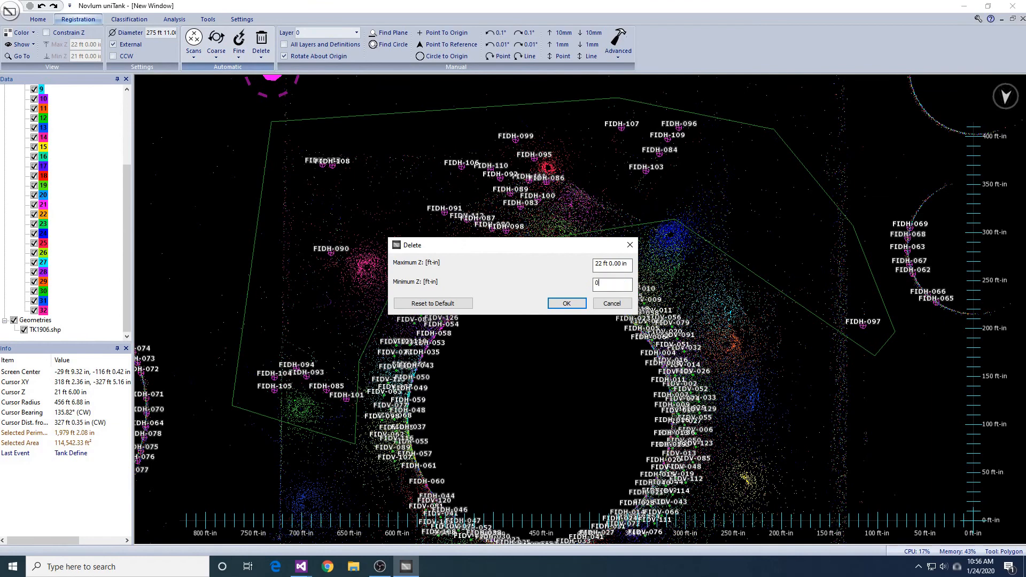
{"action": "left_click", "coordinate": [577, 307]}
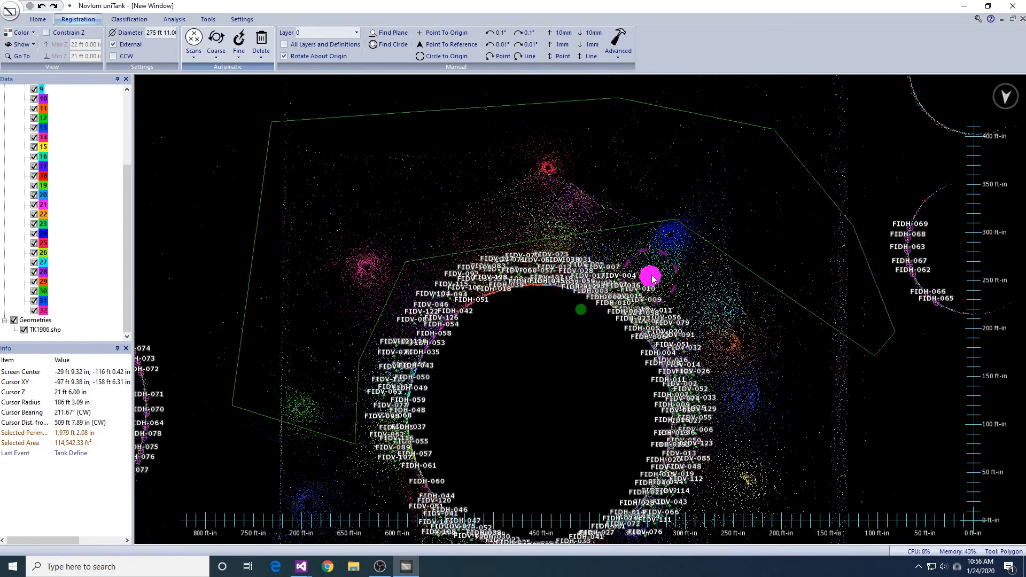
- Delete the stray fiducials FIDH-079, FIDH-081 and FIDH-082 at the wall corner, inside a polygon of about 15,500 ft²
{"action": "scroll", "coordinate": [695, 273], "scroll_direction": "down", "scroll_amount": 3}
{"action": "middle_click_drag", "start_coordinate": [721, 258], "coordinate": [736, 302]}
{"action": "left_click", "coordinate": [540, 280]}
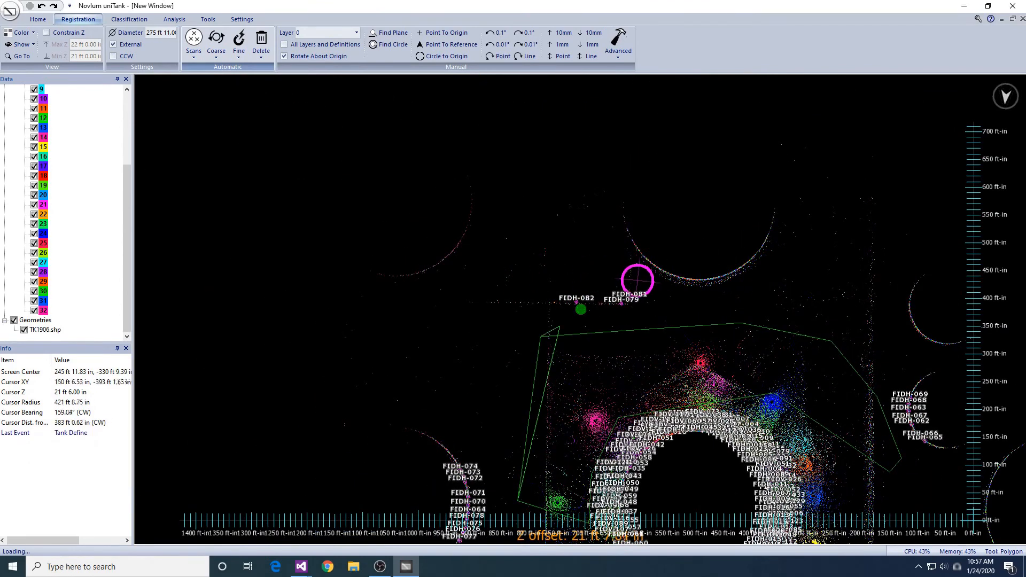
{"action": "double_click", "coordinate": [557, 321]}
{"action": "left_click", "coordinate": [261, 49]}
{"action": "left_click", "coordinate": [267, 72]}
{"action": "left_click", "coordinate": [569, 303]}
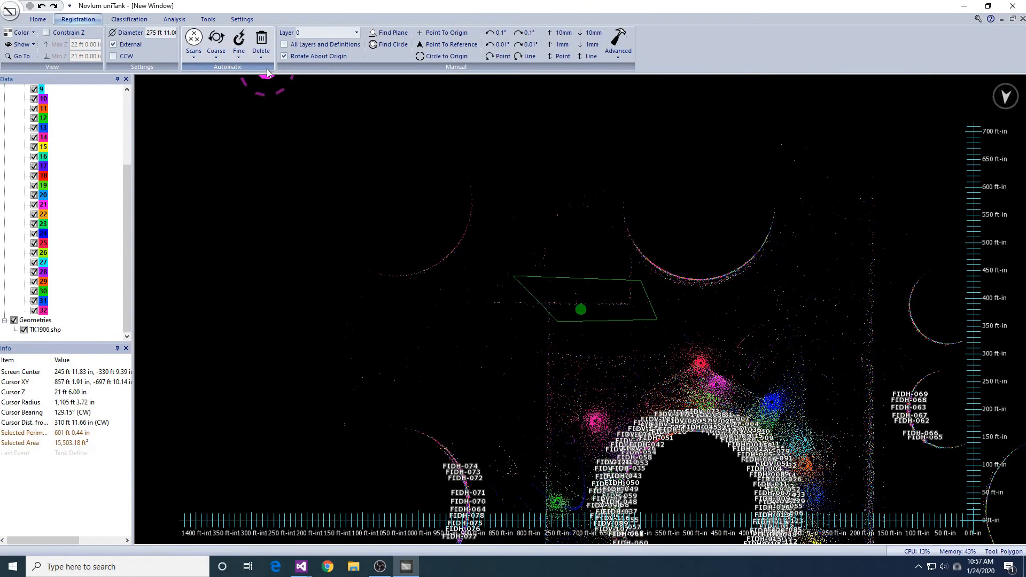
- Place 13 spaced points along the visible shell arc of the large neighbouring tank beside the wall corner
{"action": "mouse_move", "coordinate": [770, 324]}
{"action": "middle_mouse_down"}
{"action": "mouse_move", "coordinate": [646, 365]}
{"action": "mouse_move", "coordinate": [688, 295]}
{"action": "mouse_move", "coordinate": [747, 311]}
{"action": "mouse_move", "coordinate": [746, 302]}
{"action": "mouse_move", "coordinate": [744, 323]}
{"action": "mouse_move", "coordinate": [648, 473]}
{"action": "mouse_move", "coordinate": [659, 444]}
{"action": "middle_mouse_up"}
{"action": "scroll", "coordinate": [647, 355], "scroll_direction": "up", "scroll_amount": 6}
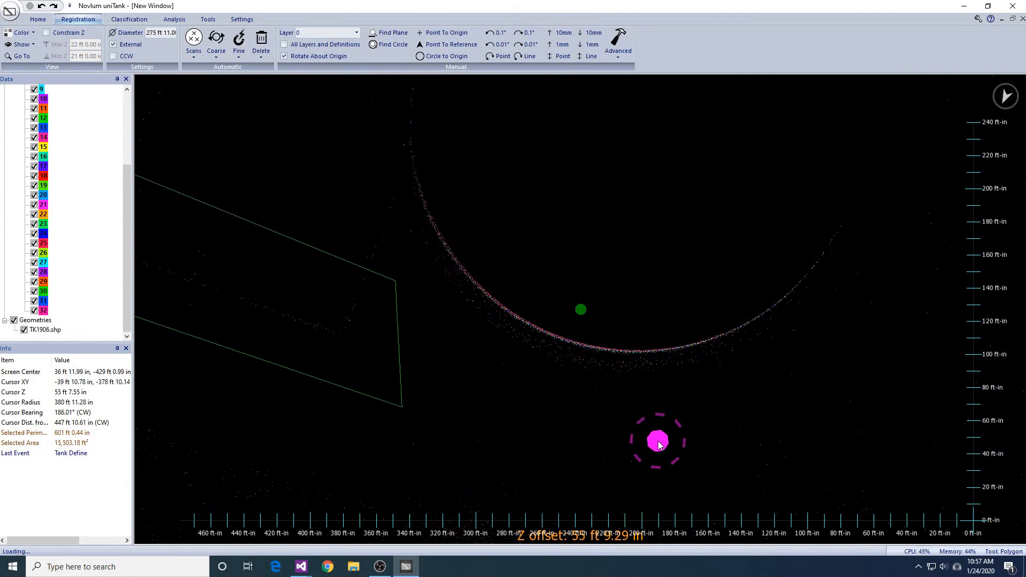
{"action": "left_click", "coordinate": [37, 20]}
{"action": "left_click", "coordinate": [181, 43]}
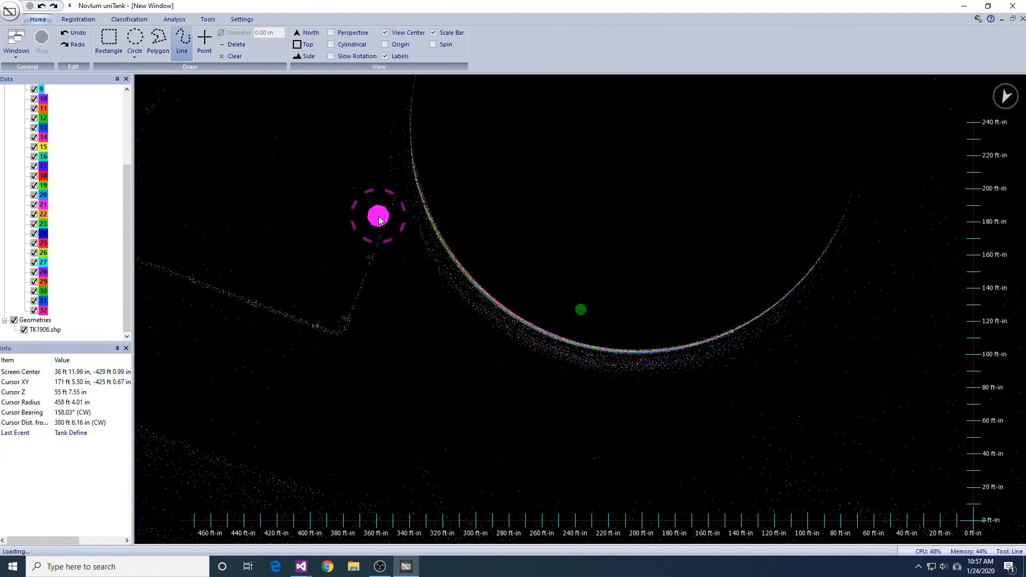
{"action": "scroll", "coordinate": [485, 272], "scroll_direction": "up", "scroll_amount": 4}
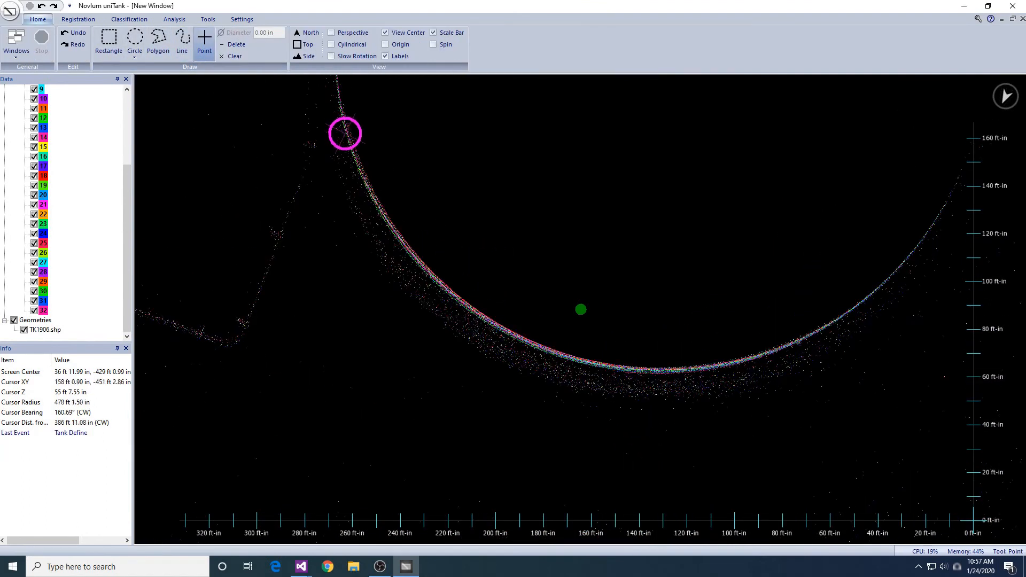
{"action": "left_click", "coordinate": [345, 133]}
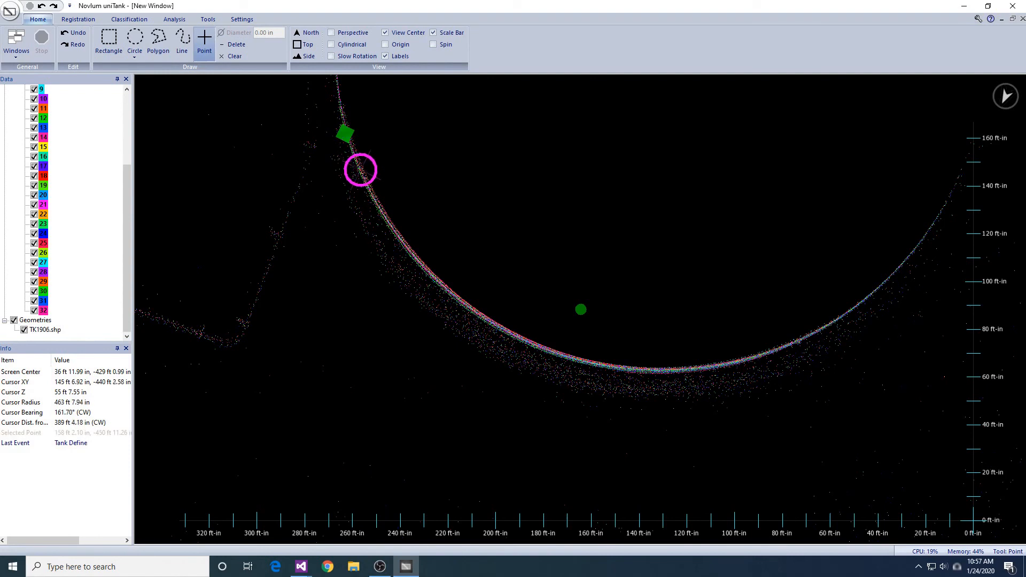
{"action": "left_click", "coordinate": [367, 185]}
{"action": "left_click", "coordinate": [392, 229]}
{"action": "left_click", "coordinate": [431, 277]}
{"action": "left_click", "coordinate": [478, 315]}
{"action": "left_click", "coordinate": [529, 340]}
{"action": "left_click", "coordinate": [582, 361]}
{"action": "left_click", "coordinate": [647, 370]}
{"action": "left_click", "coordinate": [720, 367]}
{"action": "left_click", "coordinate": [771, 351]}
{"action": "left_click", "coordinate": [835, 322]}
{"action": "left_click", "coordinate": [886, 280]}
{"action": "left_click", "coordinate": [927, 231]}
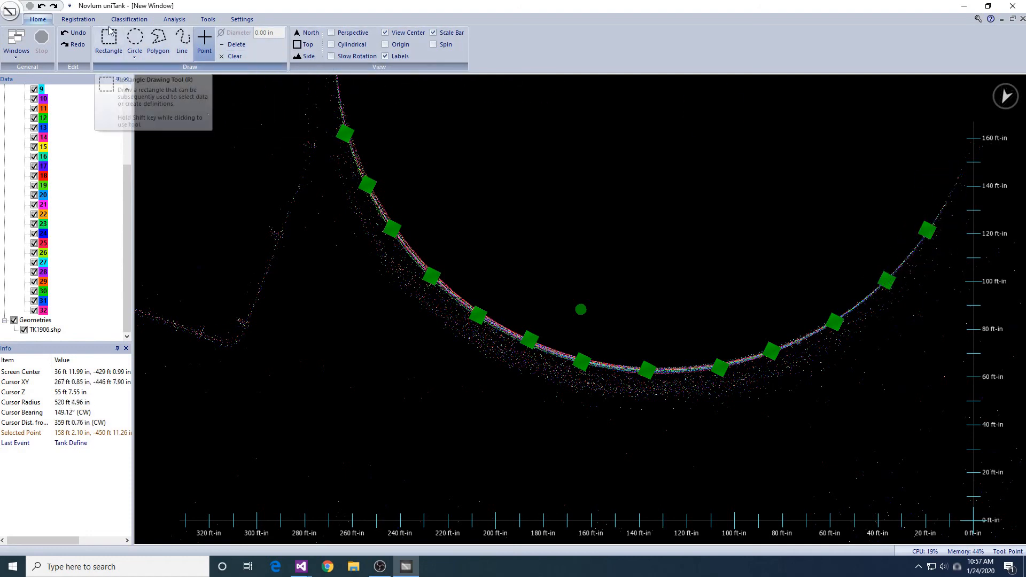
- Define Surface fiducials at the 13 points, controlling Horizontal trans. and rot., with a 36 in radius
{"action": "left_click", "coordinate": [78, 19]}
{"action": "left_click", "coordinate": [239, 52]}
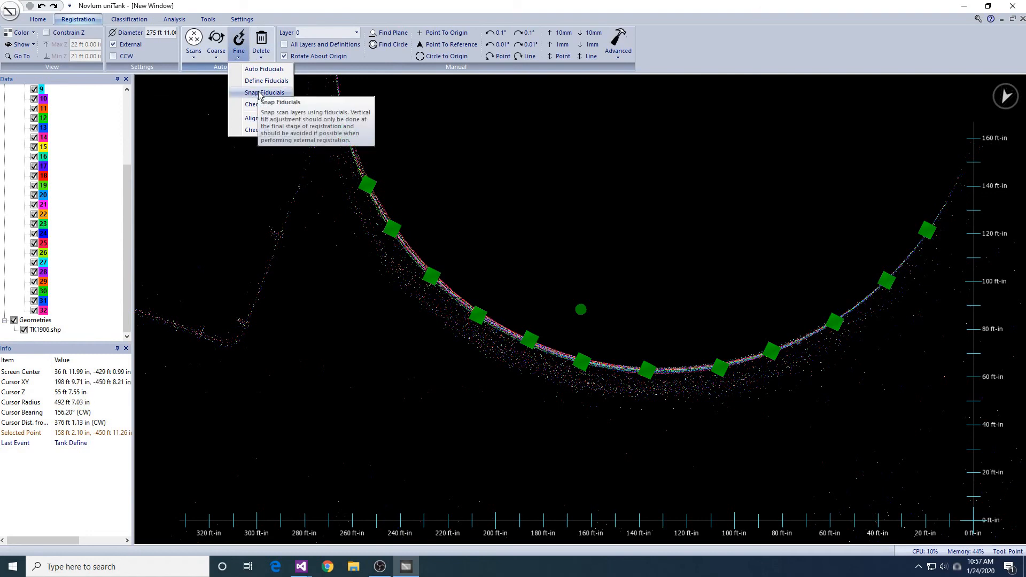
{"action": "left_click", "coordinate": [260, 81]}
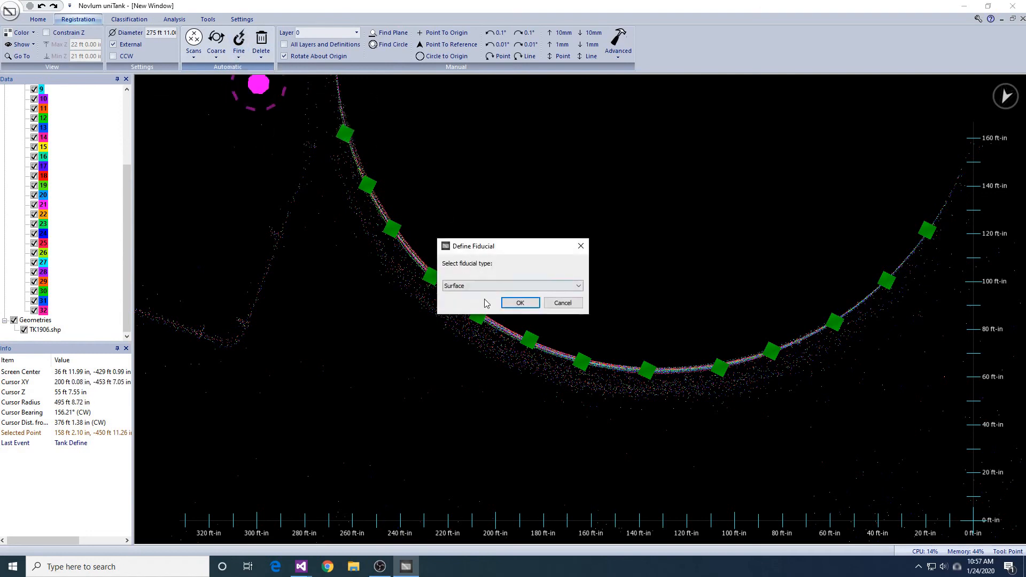
{"action": "left_click", "coordinate": [513, 304]}
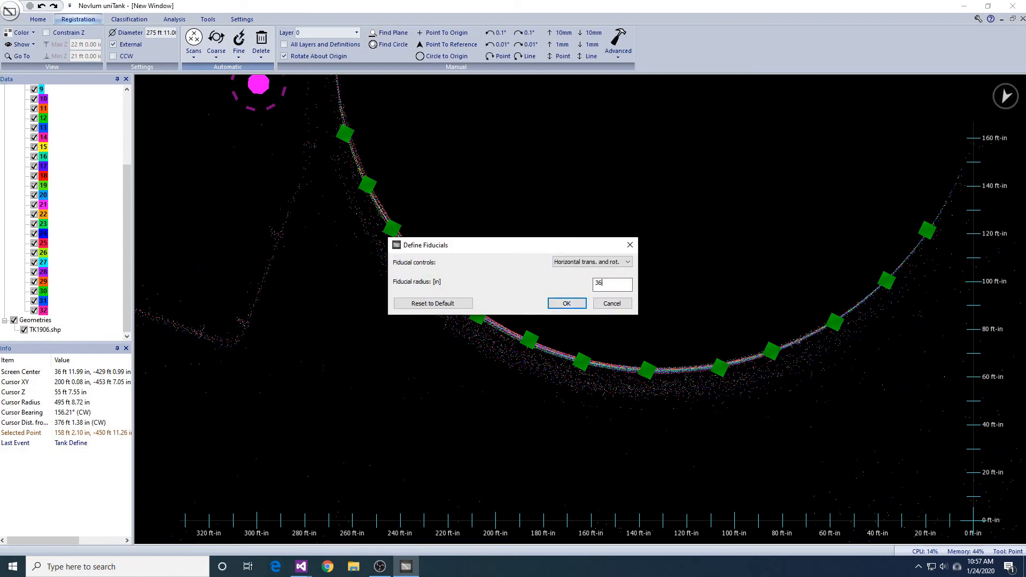
{"action": "key", "text": "Return"}
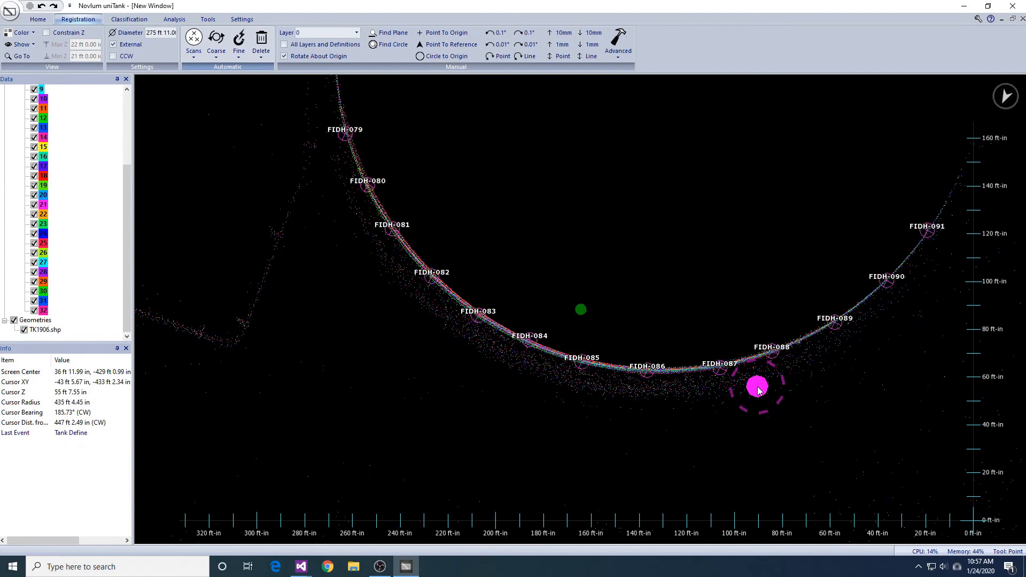
- Place six spaced points along the shell arc of the neighbouring tank on the opposite side of the wall corner
{"action": "scroll", "coordinate": [603, 380], "scroll_direction": "down", "scroll_amount": 3}
{"action": "middle_click_drag", "start_coordinate": [178, 235], "coordinate": [775, 430]}
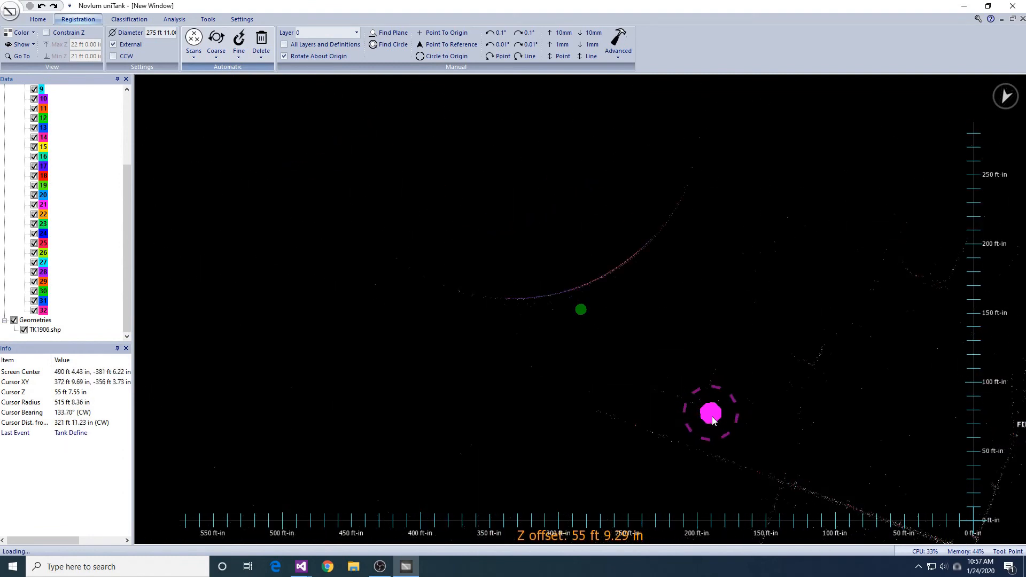
{"action": "middle_click_drag", "start_coordinate": [538, 297], "coordinate": [624, 314]}
{"action": "middle_click", "coordinate": [621, 234]}
{"action": "middle_click", "coordinate": [621, 234]}
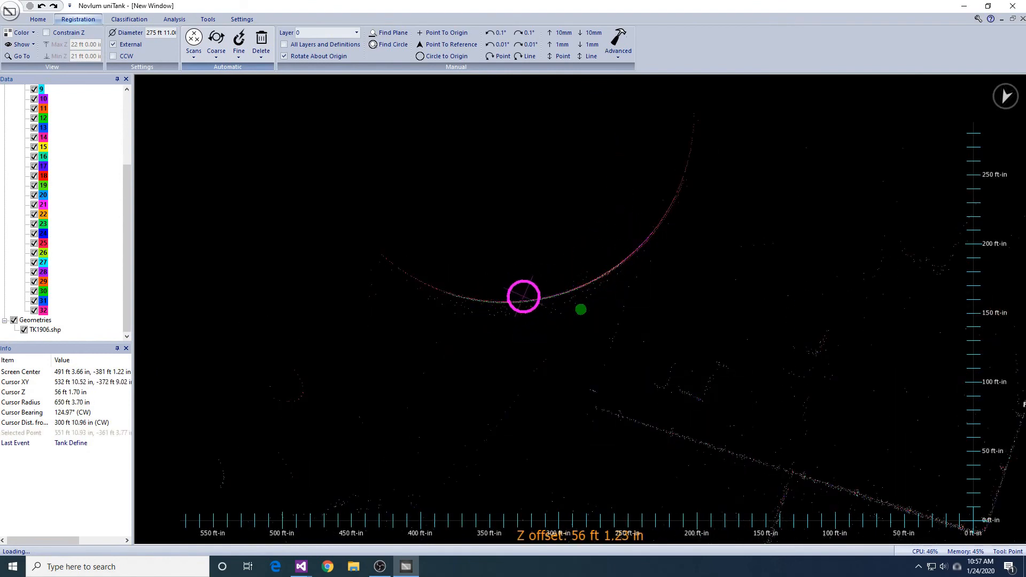
{"action": "left_click", "coordinate": [536, 298]}
{"action": "left_click", "coordinate": [576, 288]}
{"action": "left_click", "coordinate": [609, 268]}
{"action": "left_click", "coordinate": [640, 244]}
{"action": "left_click", "coordinate": [666, 211]}
- Define Surface fiducials at the six points, using Horizontal trans. and rot. control and a 36 in radius
{"action": "left_click", "coordinate": [239, 45]}
{"action": "left_click", "coordinate": [258, 82]}
{"action": "left_click", "coordinate": [521, 304]}
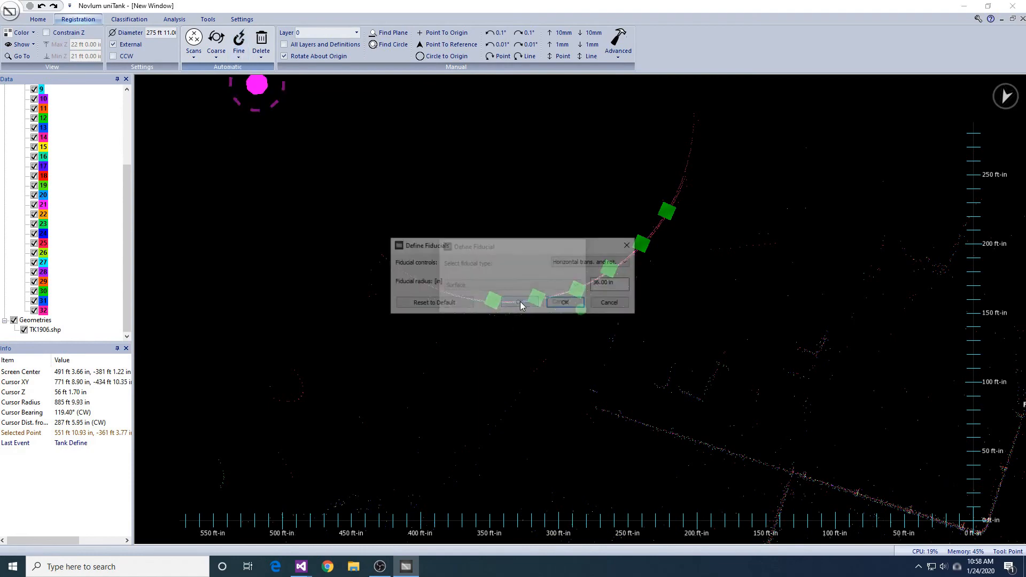
{"action": "left_click", "coordinate": [565, 304]}
- Snap the scan layers up to layer 32 to the fiducials, with only Translation and Horizontal rotation enabled
{"action": "scroll", "coordinate": [653, 270], "scroll_direction": "down", "scroll_amount": 5}
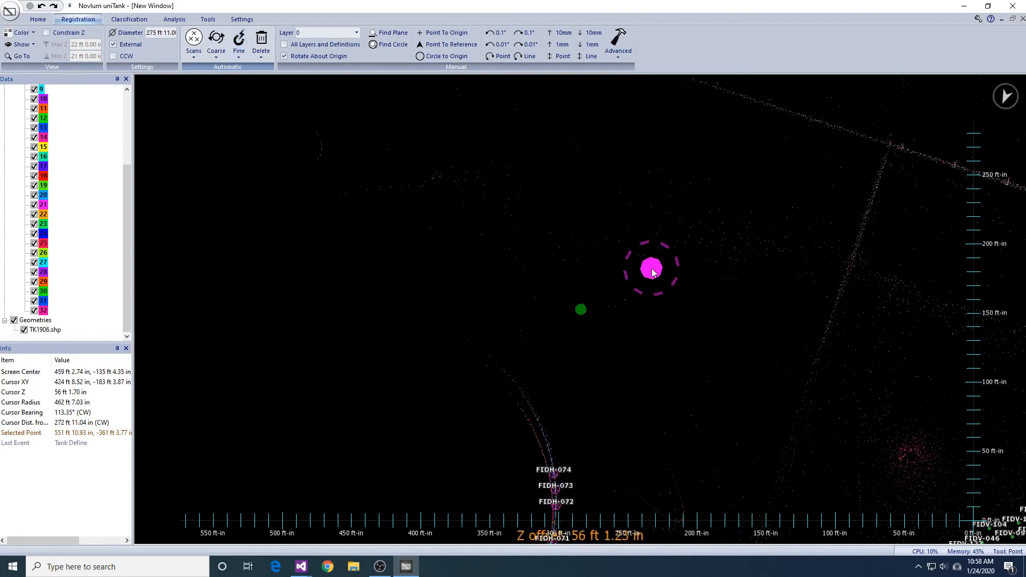
{"action": "scroll", "coordinate": [703, 284], "scroll_direction": "down", "scroll_amount": 2}
{"action": "middle_click_drag", "start_coordinate": [633, 283], "coordinate": [675, 372]}
{"action": "middle_click_drag", "start_coordinate": [683, 285], "coordinate": [668, 360]}
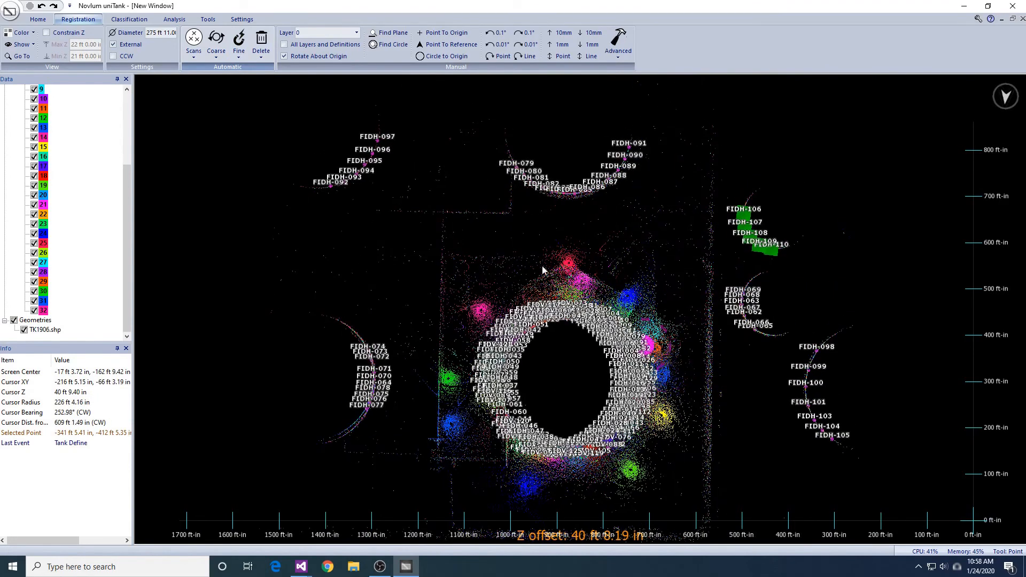
{"action": "left_click", "coordinate": [239, 56]}
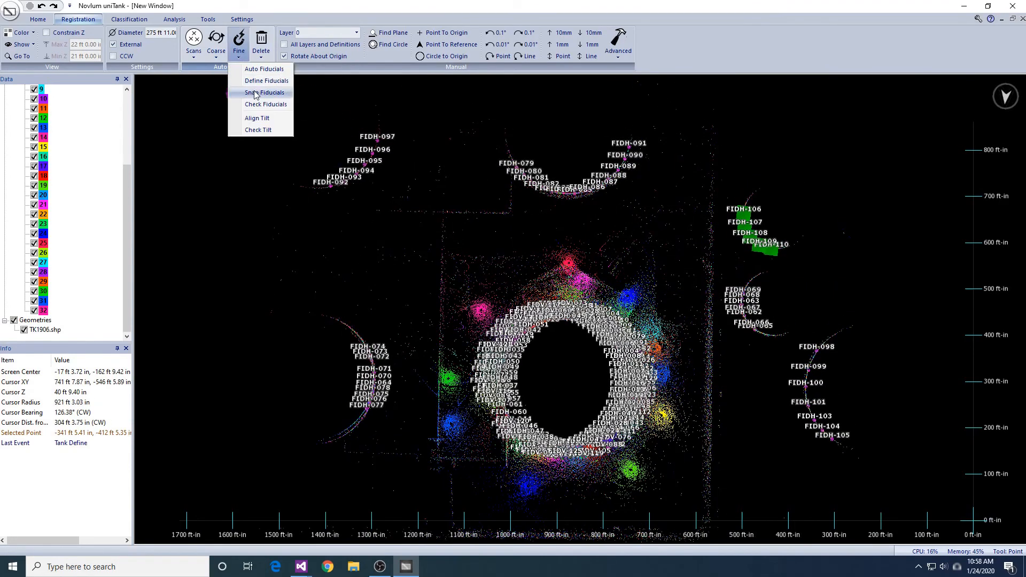
{"action": "left_click", "coordinate": [256, 93]}
{"action": "left_click", "coordinate": [520, 337]}
{"action": "left_click", "coordinate": [466, 267]}
{"action": "left_click_drag", "start_coordinate": [466, 265], "coordinate": [492, 545]}
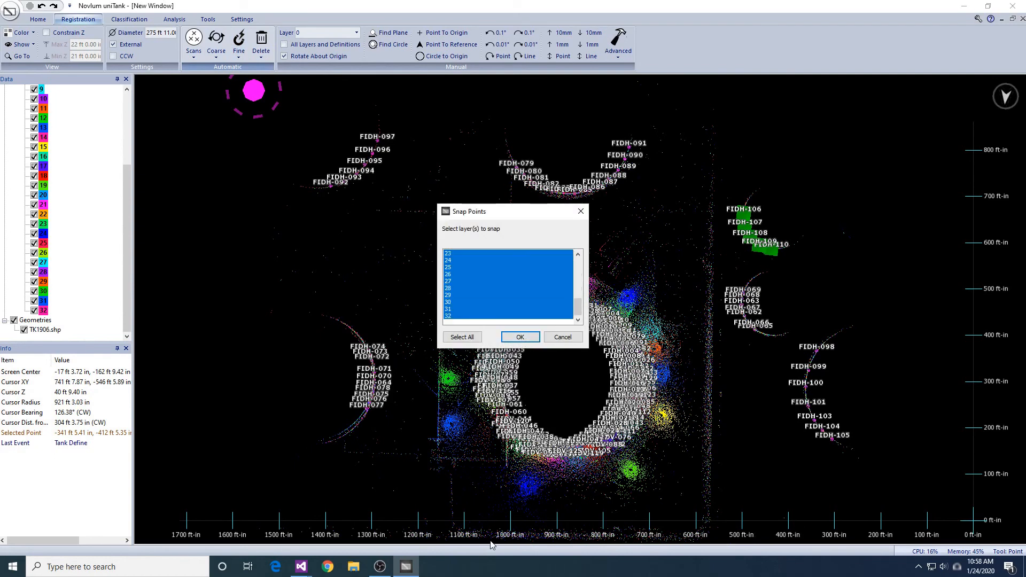
{"action": "left_click", "coordinate": [536, 335]}
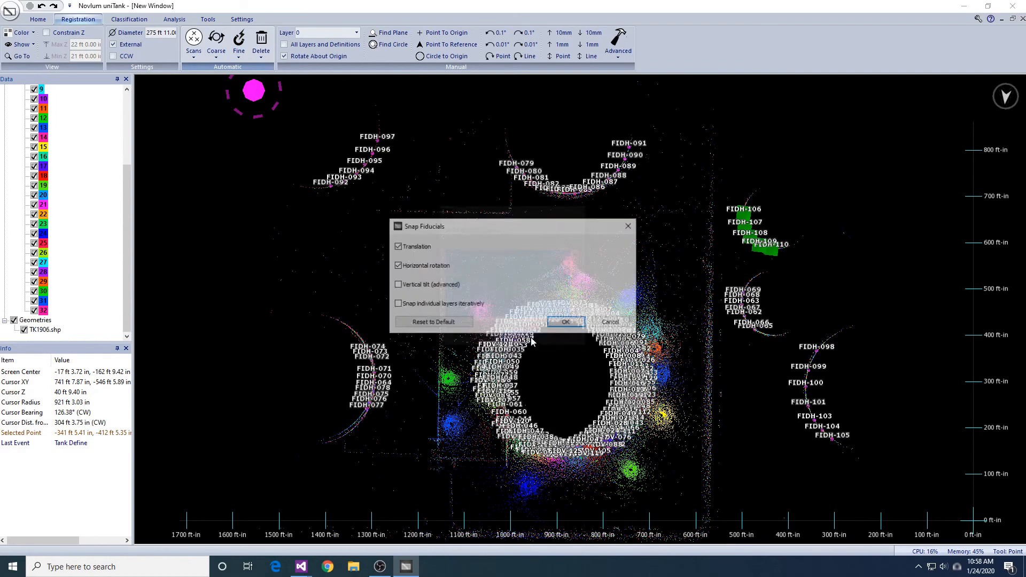
{"action": "left_click", "coordinate": [564, 323]}
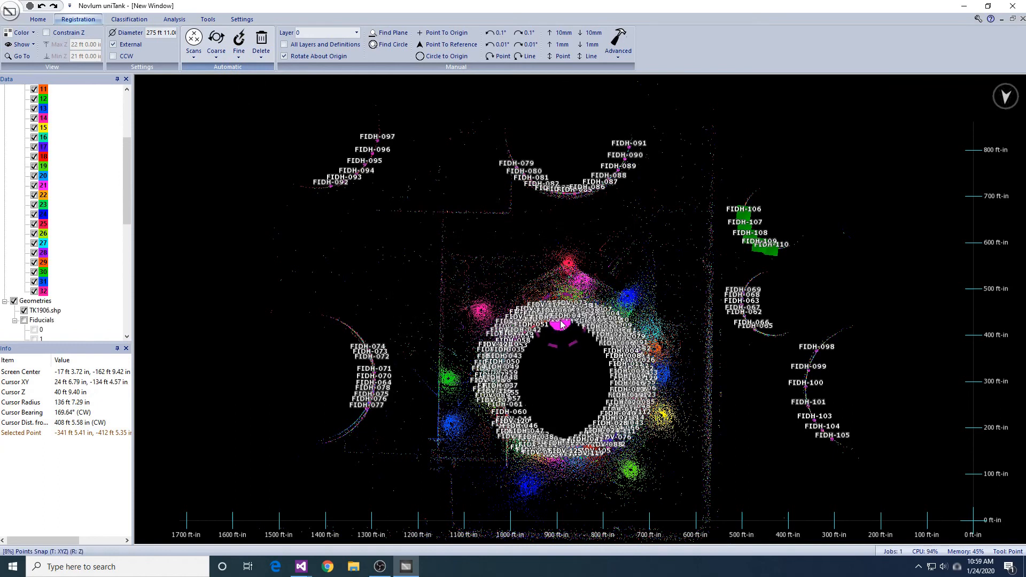
- Constrain the display to the 21 ft to 22 ft elevation band and hide the TK1906.shp fiducials
{"action": "left_click", "coordinate": [65, 36]}
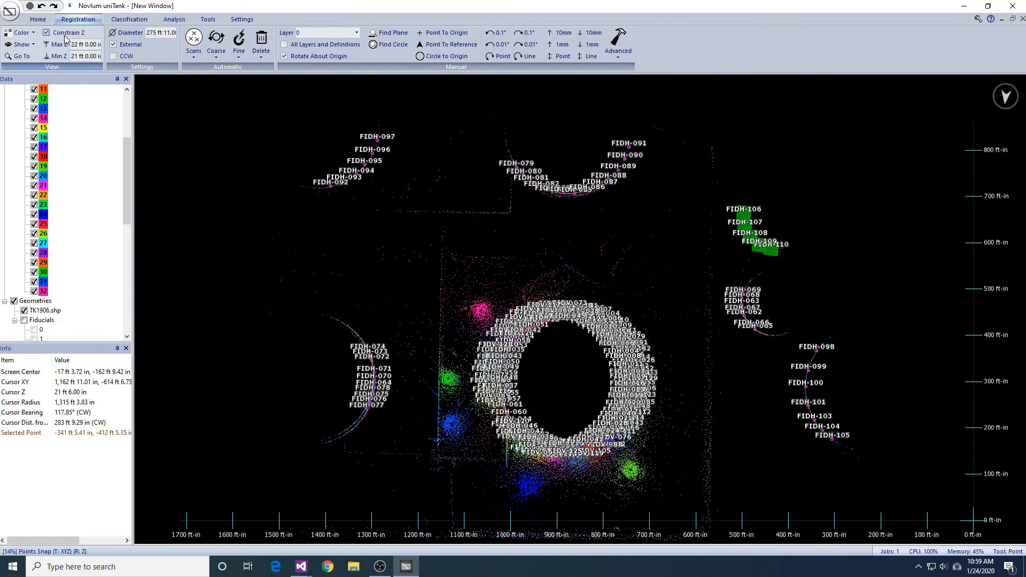
{"action": "left_click", "coordinate": [23, 312]}
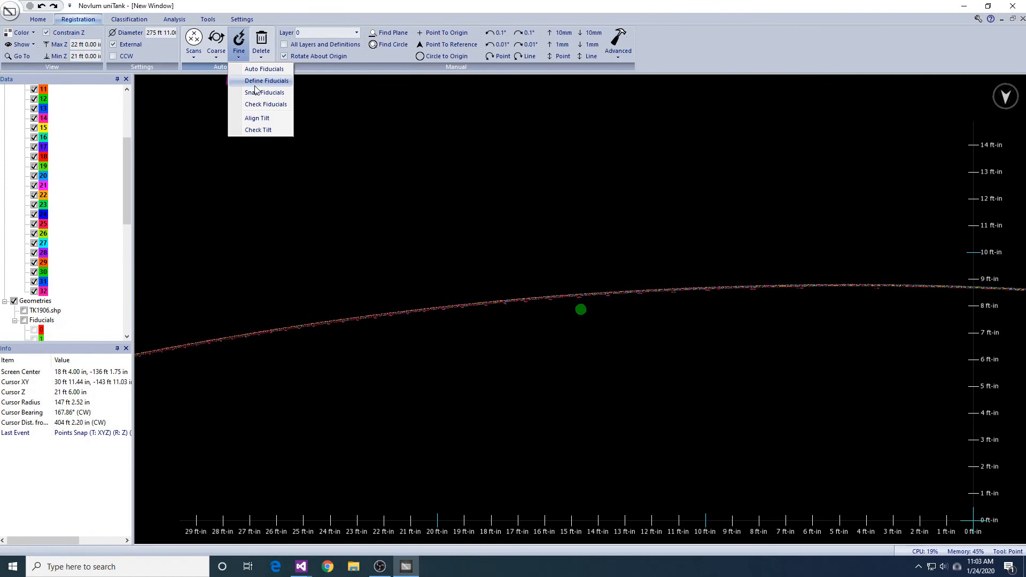
- Run Snap Fiducials on the layers again, with only Translation and Horizontal rotation enabled
{"action": "left_click", "coordinate": [255, 95]}
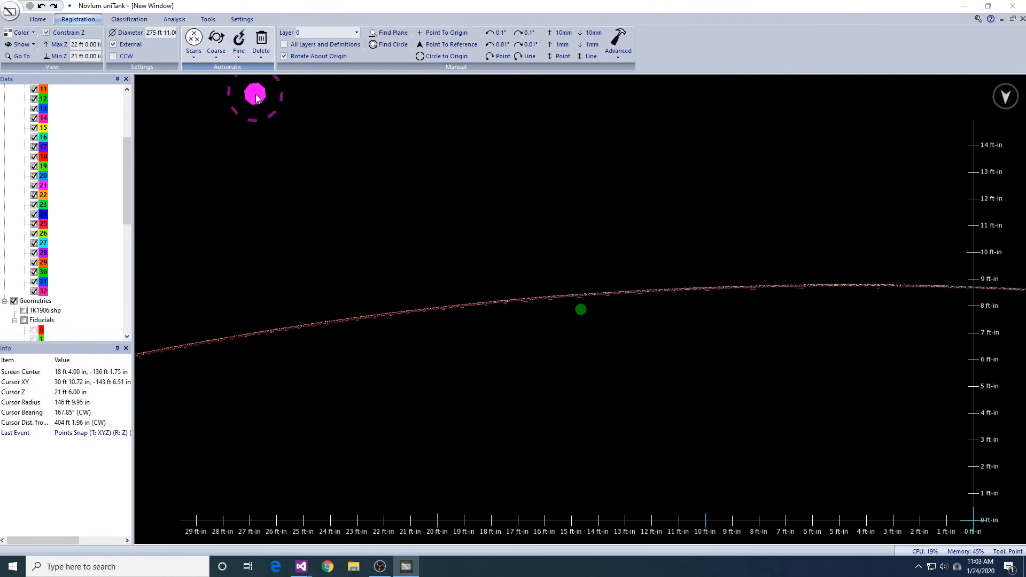
{"action": "left_click", "coordinate": [516, 337]}
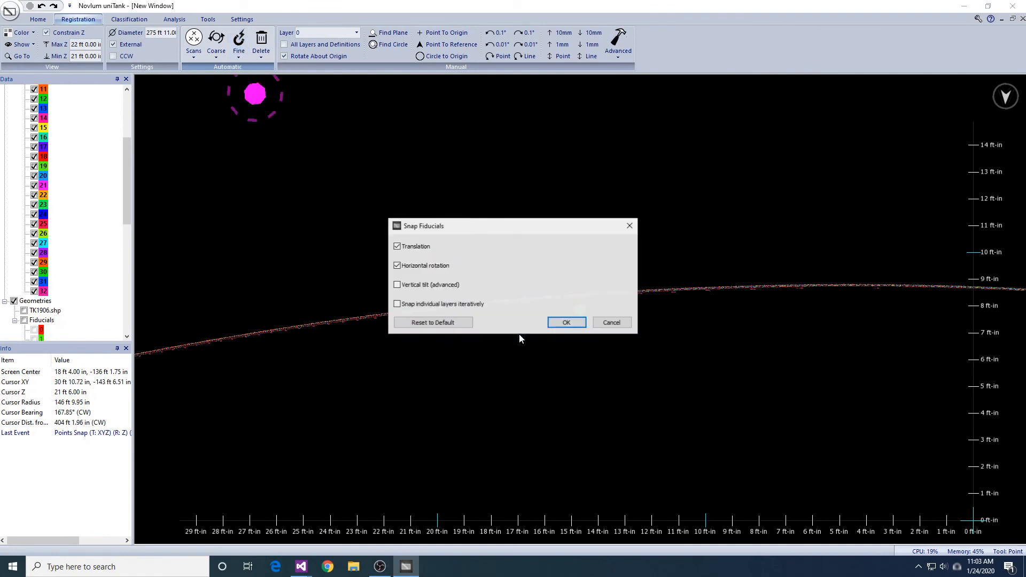
{"action": "left_click", "coordinate": [565, 321]}
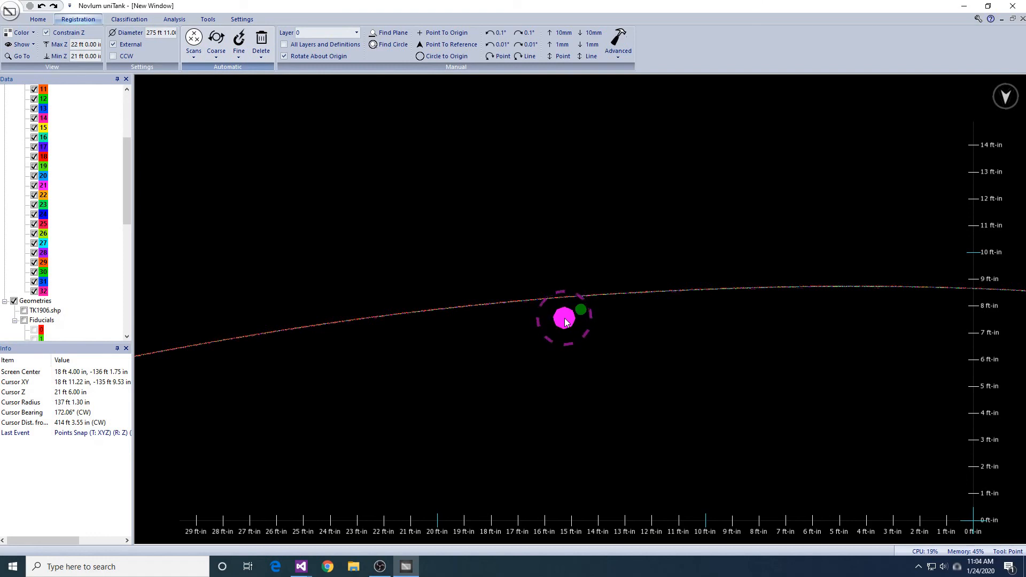
- Examine how well the snapped layers line up on the surrounding tank shells, including in the 27 ft to 28 ft elevation band
{"action": "scroll", "coordinate": [565, 320], "scroll_direction": "down", "scroll_amount": 10}
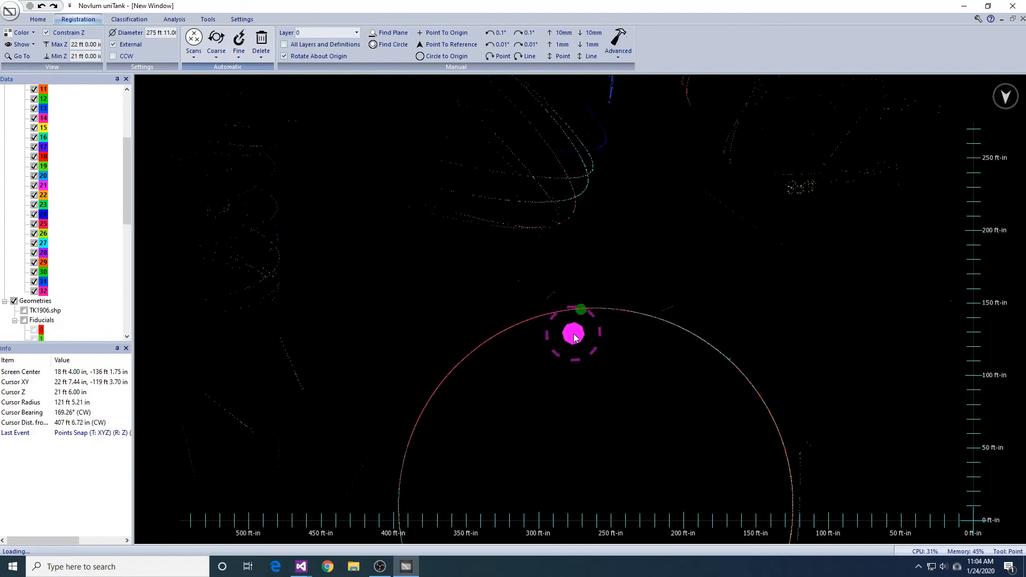
{"action": "middle_click_drag", "start_coordinate": [612, 229], "coordinate": [650, 240]}
{"action": "scroll", "coordinate": [627, 406], "scroll_direction": "up", "scroll_amount": 5}
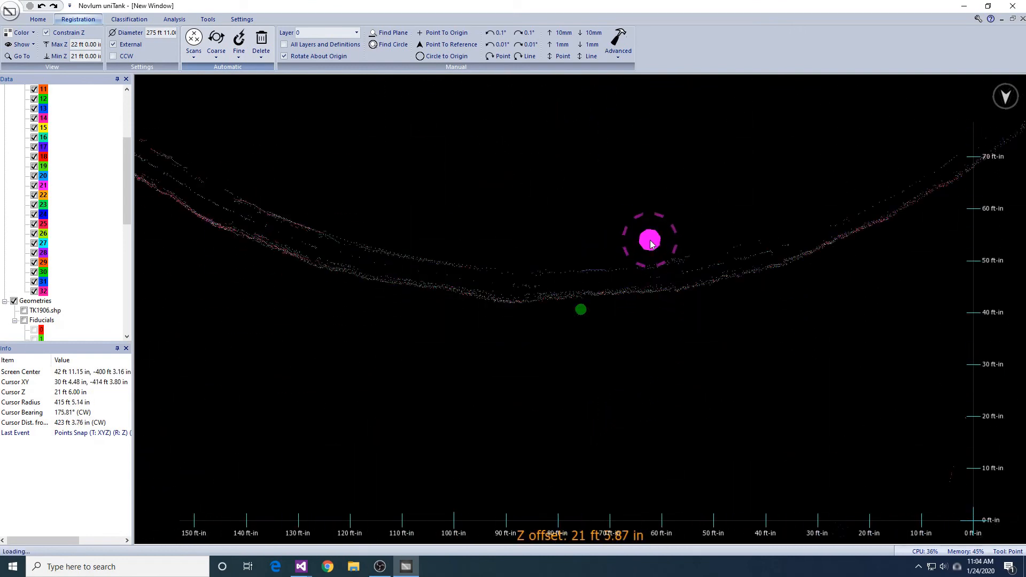
{"action": "scroll", "coordinate": [652, 243], "scroll_direction": "down", "scroll_amount": 2}
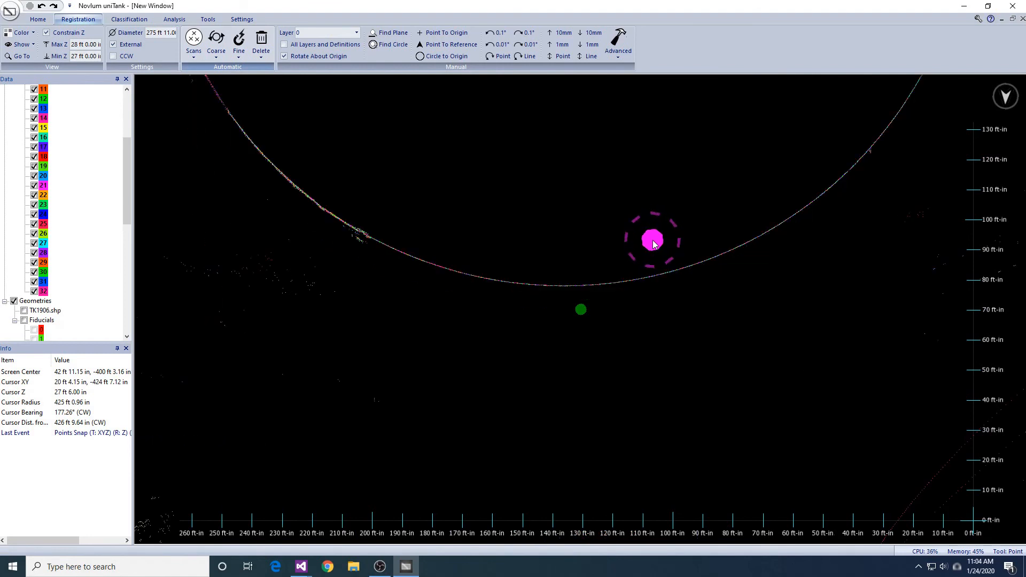
{"action": "mouse_move", "coordinate": [654, 244]}
{"action": "left_mouse_down"}
{"action": "mouse_move", "coordinate": [697, 334]}
{"action": "mouse_move", "coordinate": [750, 215]}
{"action": "mouse_move", "coordinate": [599, 247]}
{"action": "mouse_move", "coordinate": [630, 236]}
{"action": "mouse_move", "coordinate": [765, 293]}
{"action": "mouse_move", "coordinate": [767, 320]}
{"action": "mouse_move", "coordinate": [753, 240]}
{"action": "left_mouse_up"}
{"action": "scroll", "coordinate": [767, 320], "scroll_direction": "up", "scroll_amount": 5}
{"action": "scroll", "coordinate": [767, 320], "scroll_direction": "down", "scroll_amount": 11}
{"action": "scroll", "coordinate": [753, 240], "scroll_direction": "up", "scroll_amount": 6}
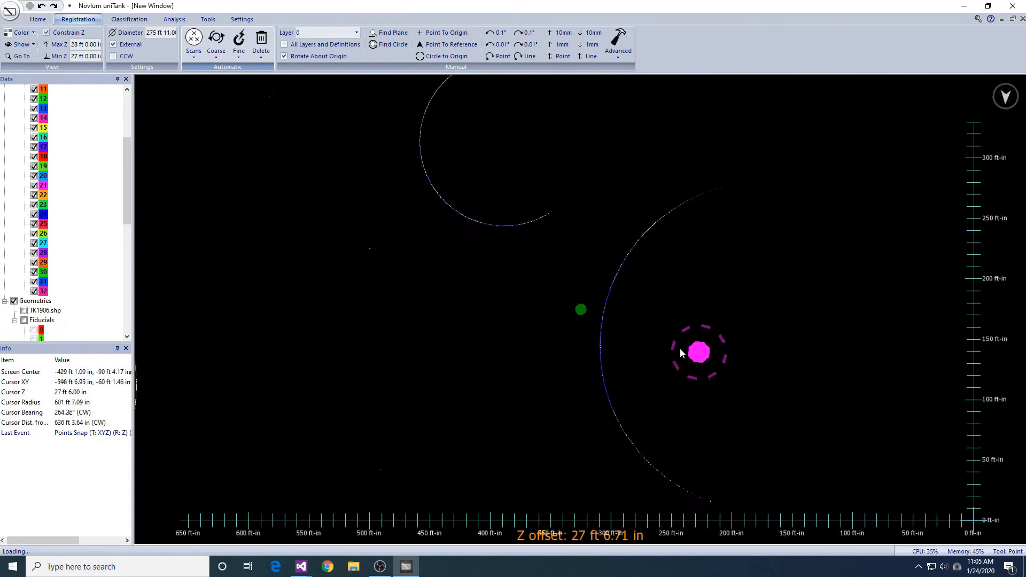
- Look over the snapped TK1906 layers across the whole site, then lift the elevation constraint to view the full point cloud
{"action": "scroll", "coordinate": [691, 292], "scroll_direction": "up", "scroll_amount": 3}
{"action": "scroll", "coordinate": [697, 279], "scroll_direction": "down", "scroll_amount": 10}
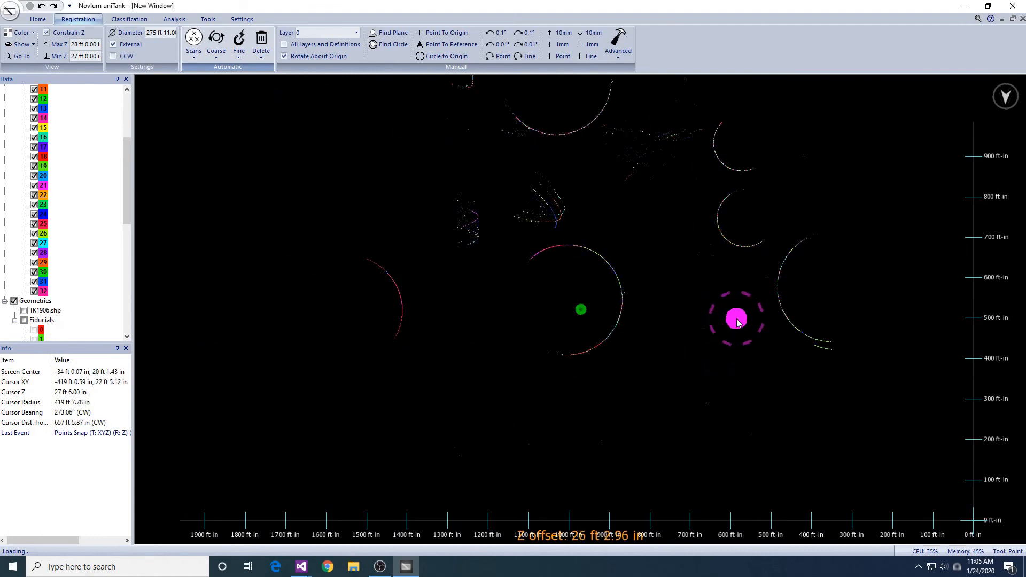
{"action": "left_click", "coordinate": [47, 33]}
{"action": "mouse_move", "coordinate": [691, 280]}
{"action": "middle_mouse_down"}
{"action": "mouse_move", "coordinate": [676, 210]}
{"action": "mouse_move", "coordinate": [698, 267]}
{"action": "middle_mouse_up"}
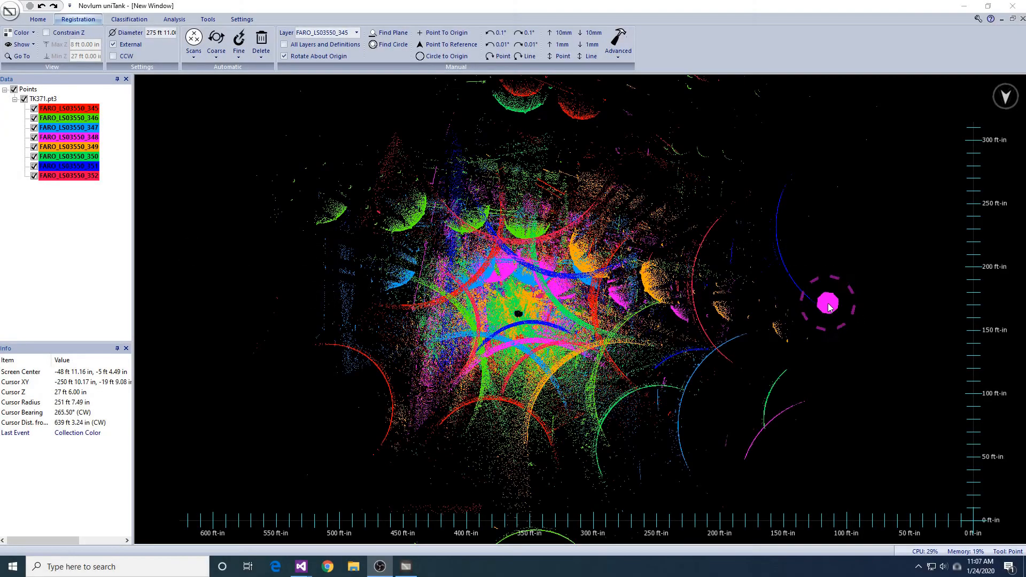
- Show only layer FARO_LS03550_345 of TK371.pt3, constrained to the 27 ft to 28 ft elevation band
{"action": "left_click", "coordinate": [77, 34]}
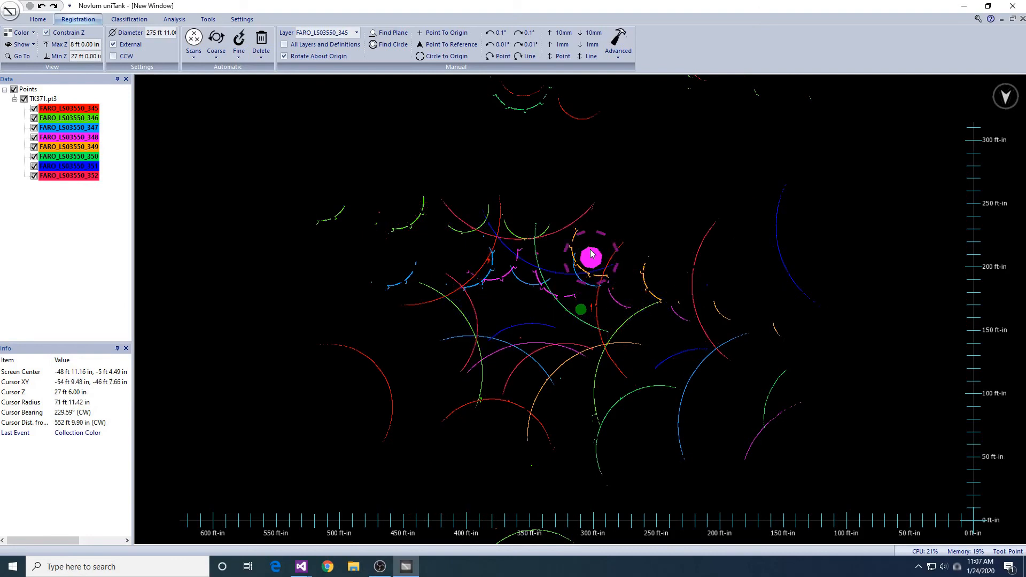
{"action": "right_click", "coordinate": [57, 101]}
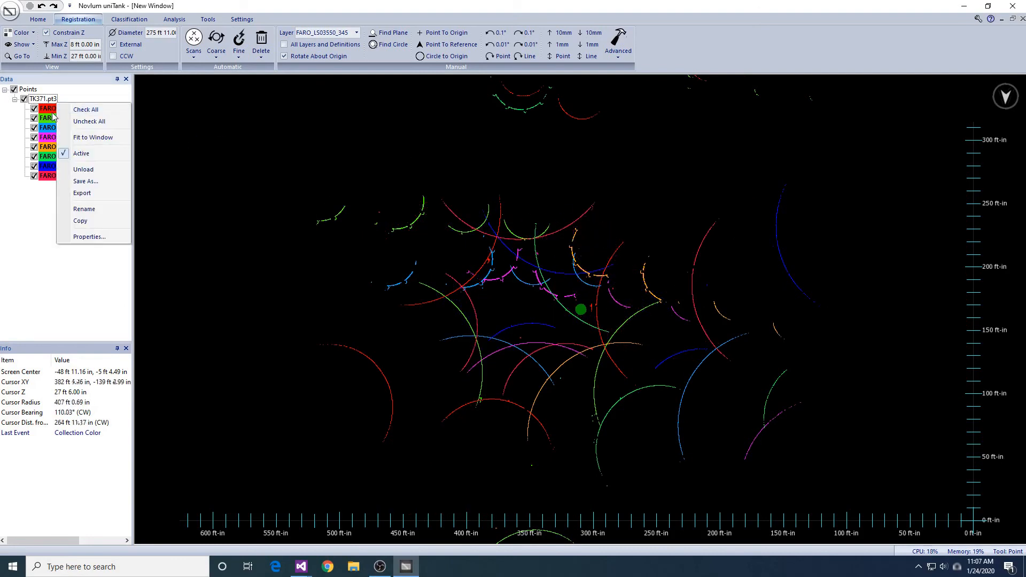
{"action": "right_click", "coordinate": [46, 109]}
{"action": "left_click", "coordinate": [65, 114]}
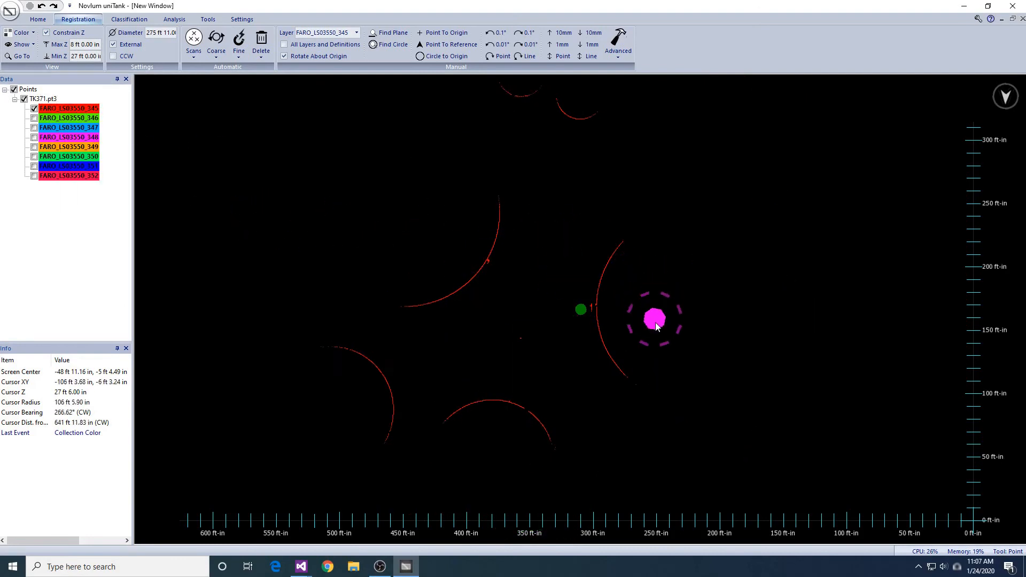
{"action": "left_click", "coordinate": [47, 33]}
- Draw a circle about 156 ft in diameter along the target tank's scanned shell arc
{"action": "left_click_drag", "start_coordinate": [588, 260], "coordinate": [394, 230]}
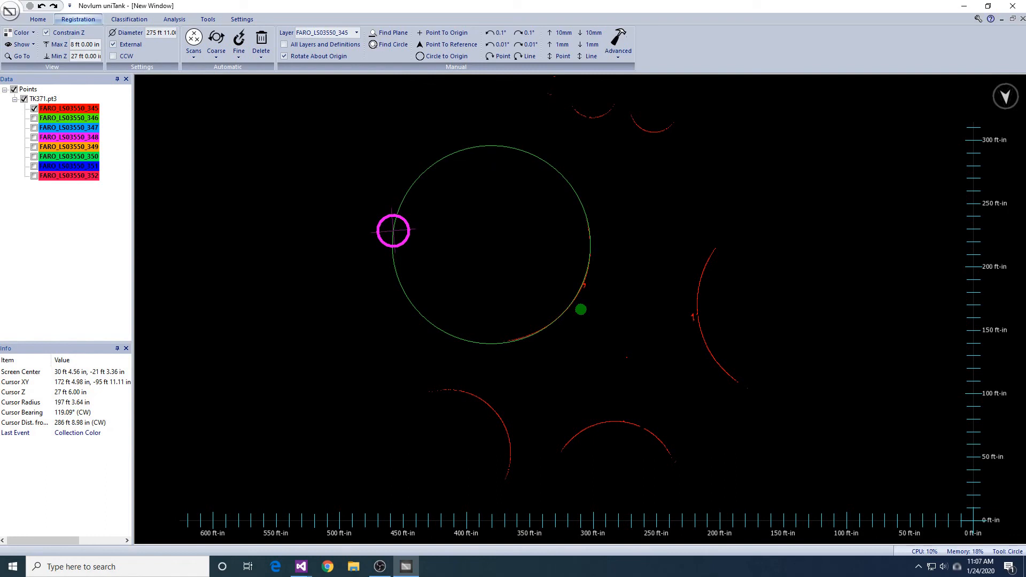
{"action": "left_click_drag", "start_coordinate": [393, 231], "coordinate": [393, 230]}
{"action": "key", "text": "space"}
{"action": "key", "text": "space"}
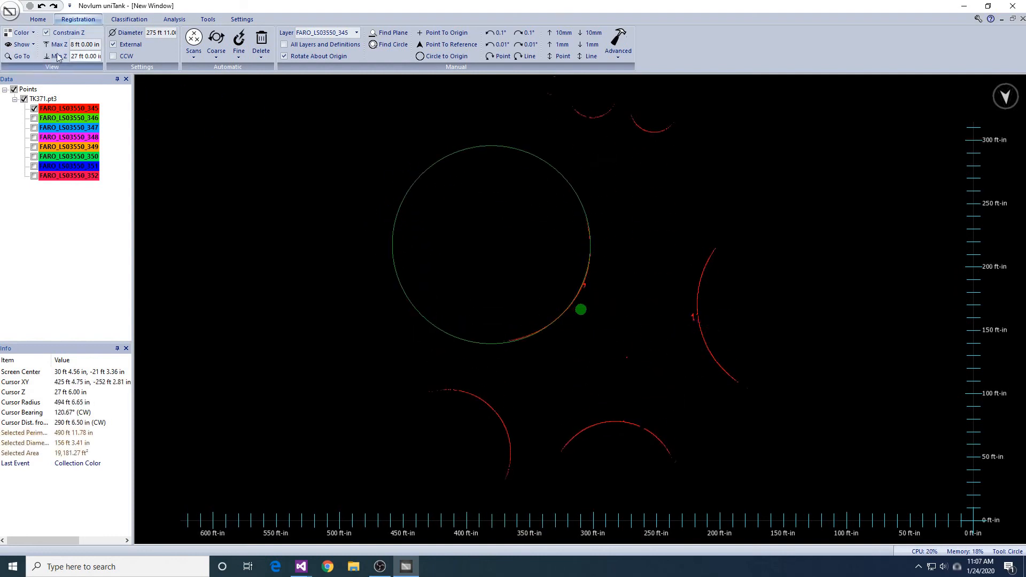
- Fit the drawn circle to the shell points with Find Circle and set the tank diameter to 149 ft 6 in
{"action": "left_click", "coordinate": [38, 19]}
{"action": "left_click", "coordinate": [78, 19]}
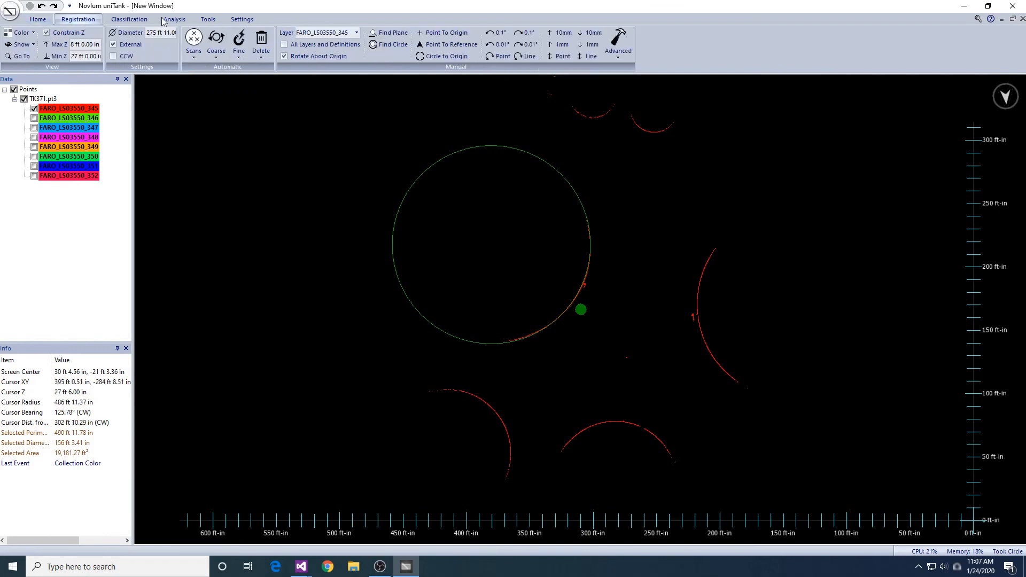
{"action": "left_click", "coordinate": [389, 44]}
{"action": "left_click", "coordinate": [542, 302]}
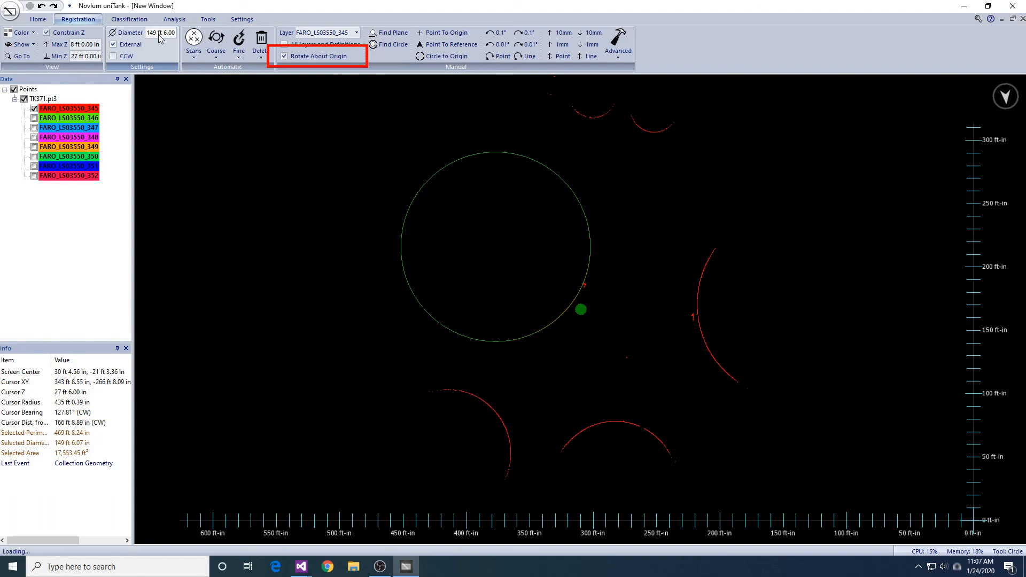
- Auto Register layers FARO_LS03550_346 to 352 as Multiple tanks, in Listed order with Shell scanned externally enabled
{"action": "left_click", "coordinate": [217, 58]}
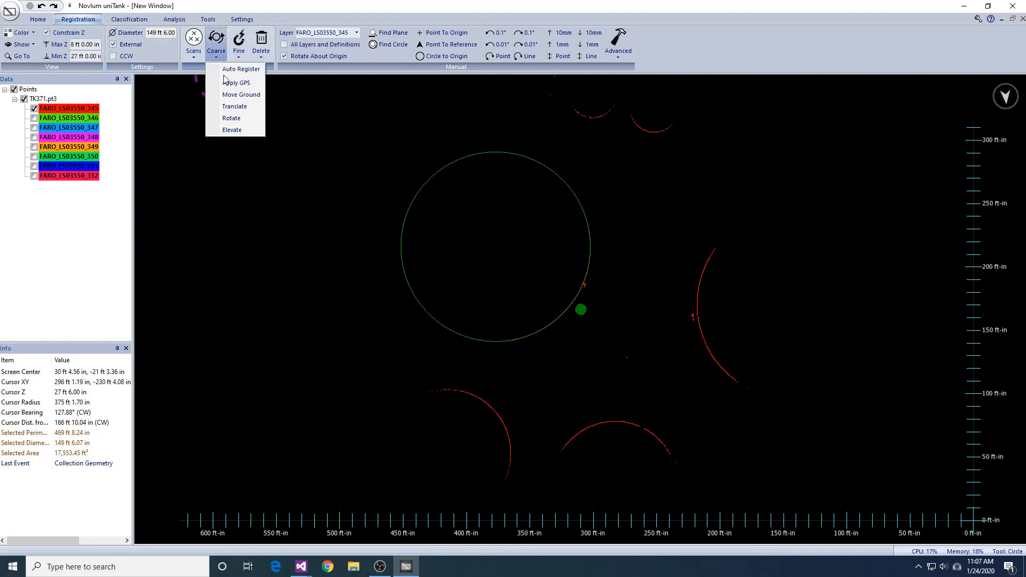
{"action": "left_click", "coordinate": [238, 69]}
{"action": "left_click", "coordinate": [495, 287]}
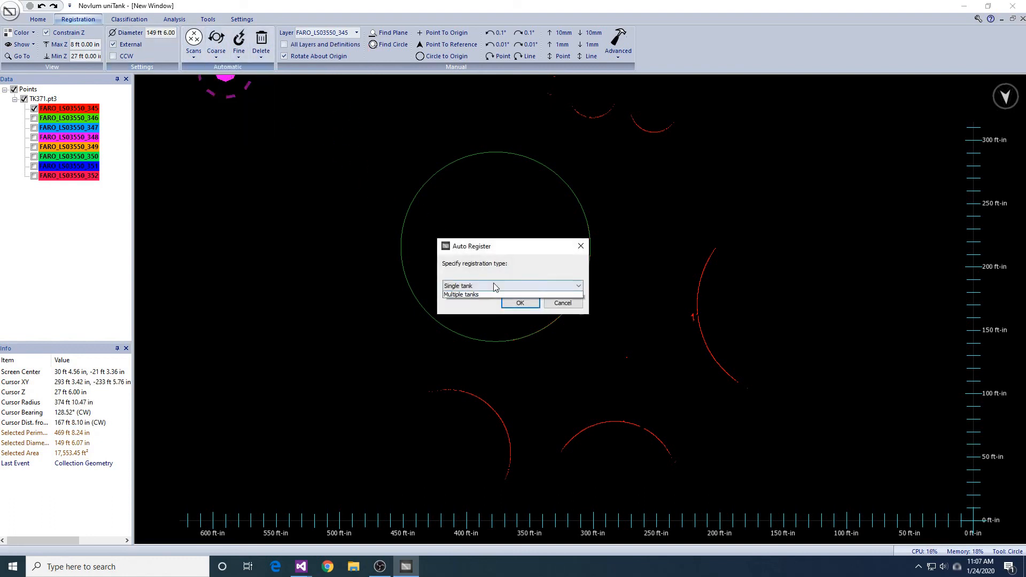
{"action": "left_click", "coordinate": [494, 295]}
{"action": "left_click", "coordinate": [521, 303]}
{"action": "left_click", "coordinate": [519, 337]}
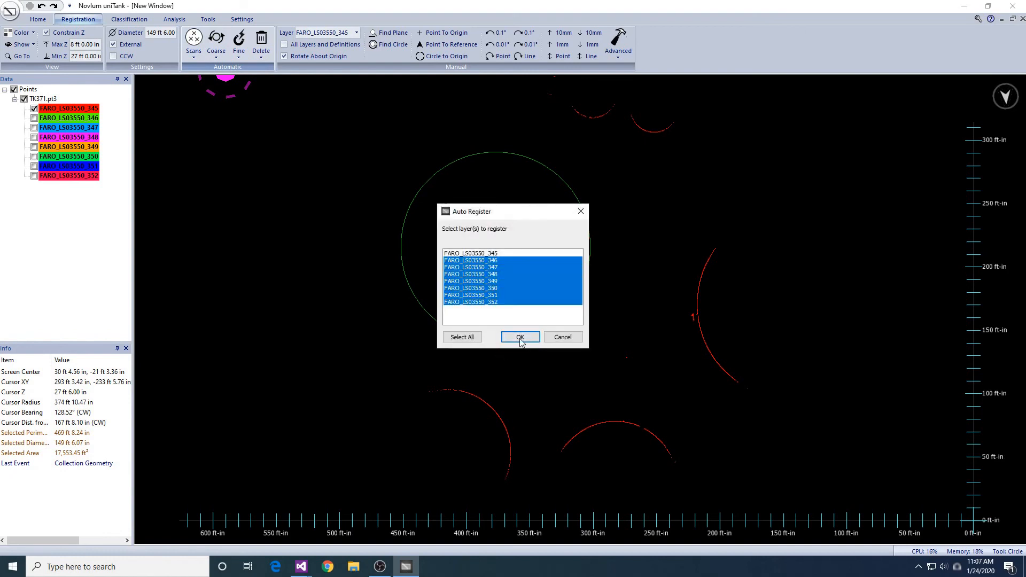
{"action": "left_click", "coordinate": [520, 338]}
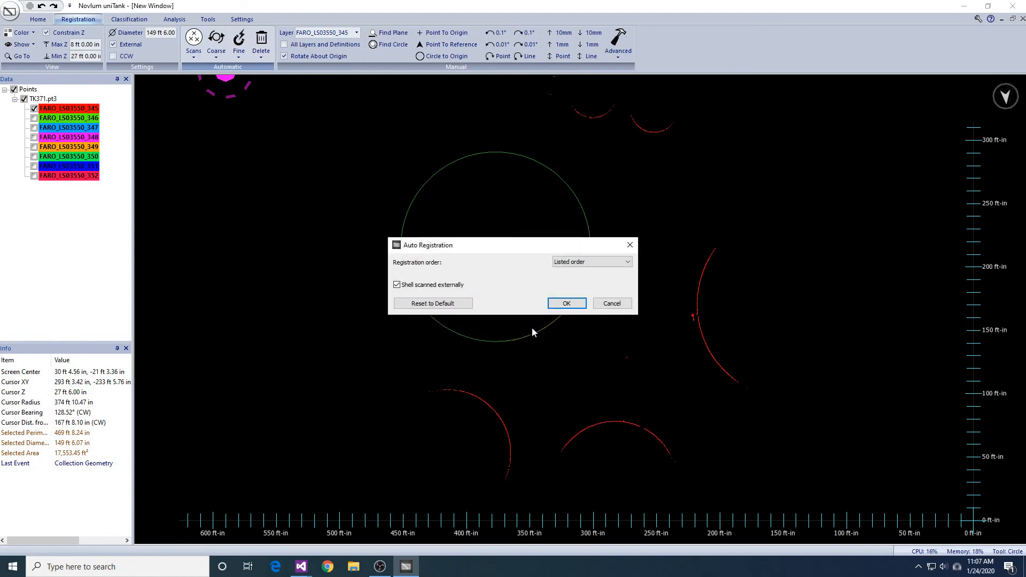
{"action": "left_click", "coordinate": [566, 303]}
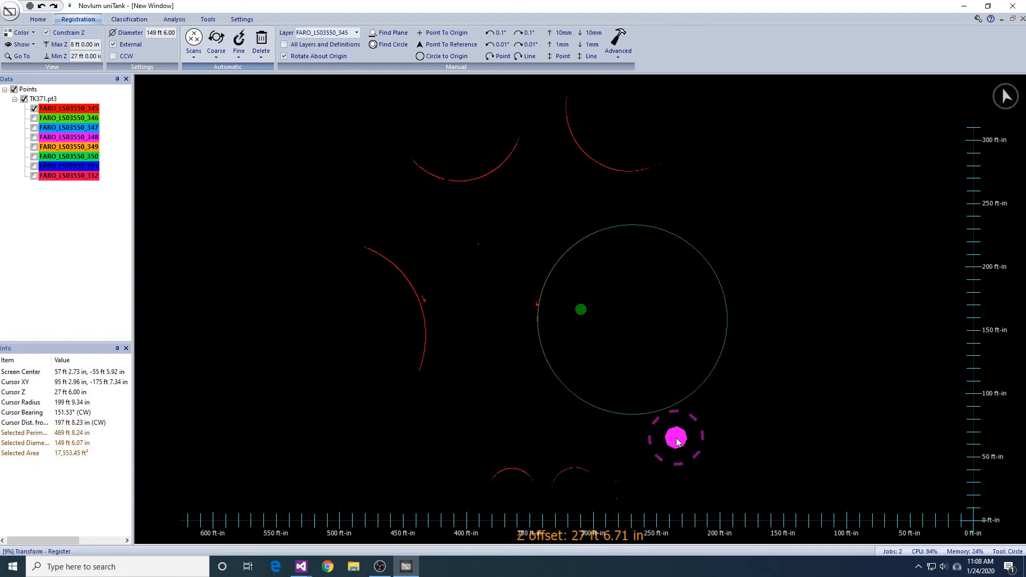
- Show all TK371.pt3 layers, dismiss the registration results and clear the circle selection
{"action": "right_click", "coordinate": [39, 100]}
{"action": "left_click", "coordinate": [55, 106]}
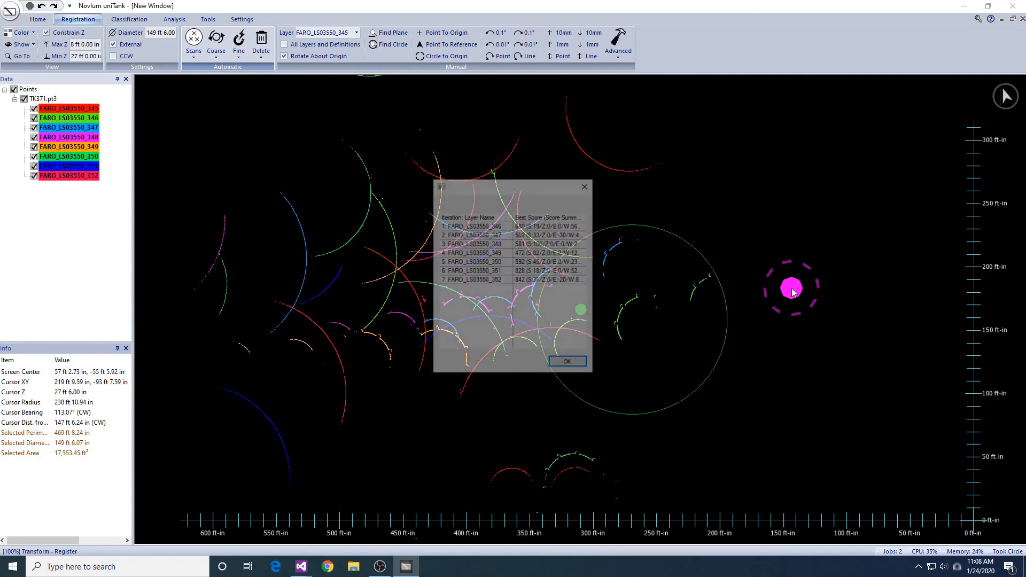
{"action": "key", "text": "Return"}
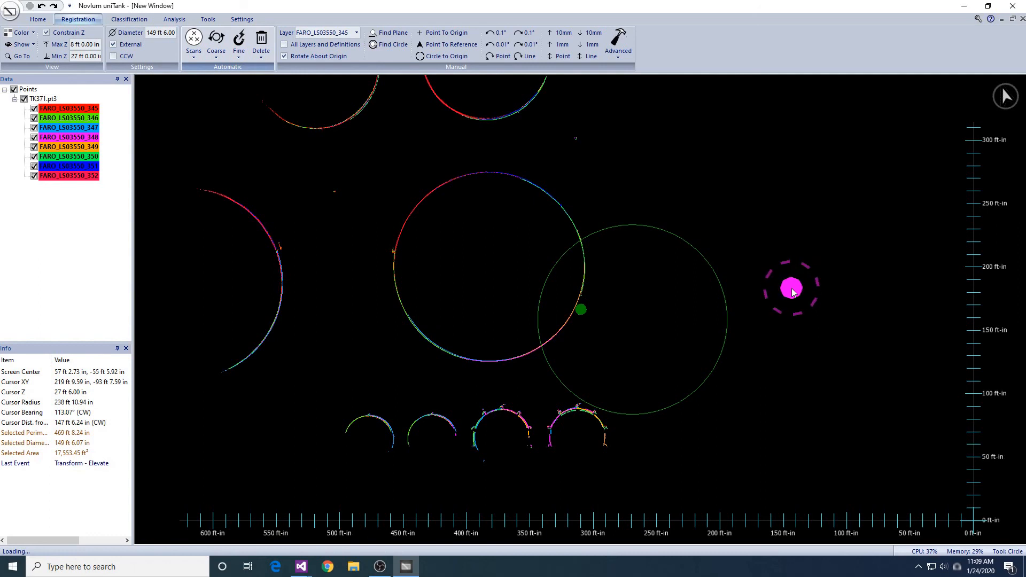
{"action": "key", "text": "Escape"}
{"action": "middle_click_drag", "start_coordinate": [527, 314], "coordinate": [558, 326]}
{"action": "scroll", "coordinate": [536, 339], "scroll_direction": "up", "scroll_amount": 3}
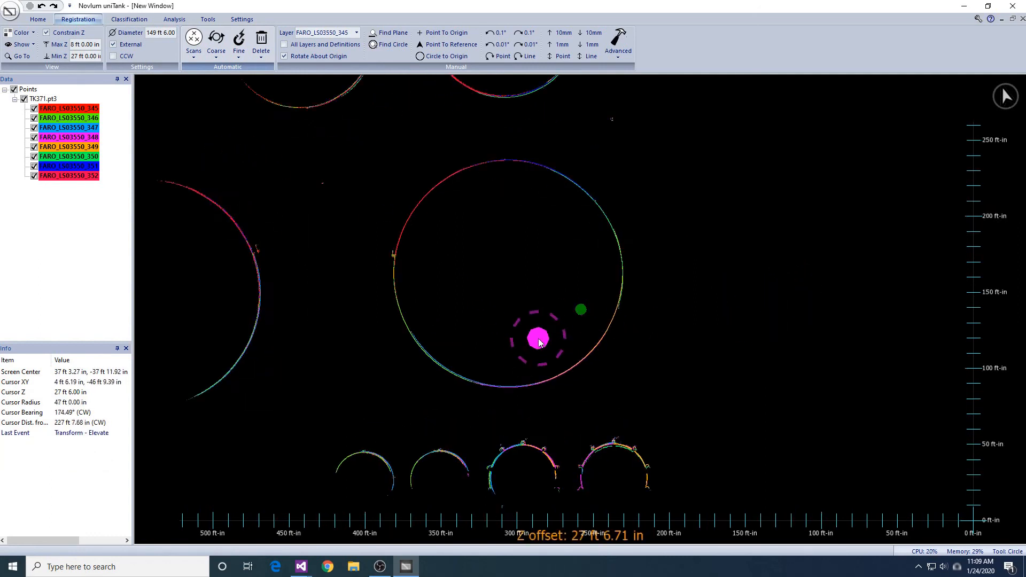
- Run coarse Translate on all eight layers with shell diameter 149 ft 6 in, Shell scanned externally and Refine enabled
{"action": "left_click", "coordinate": [216, 57]}
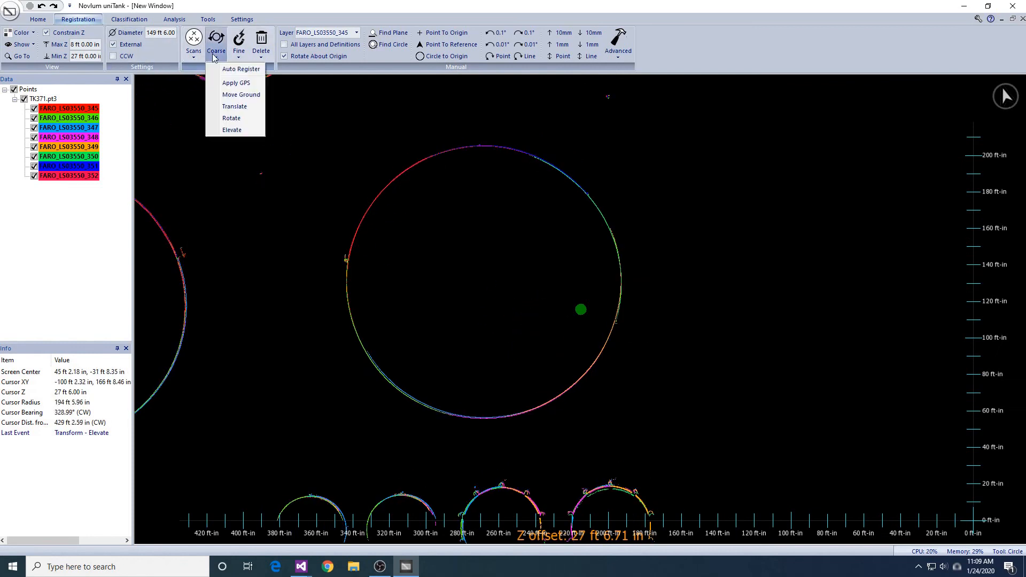
{"action": "left_click", "coordinate": [228, 108]}
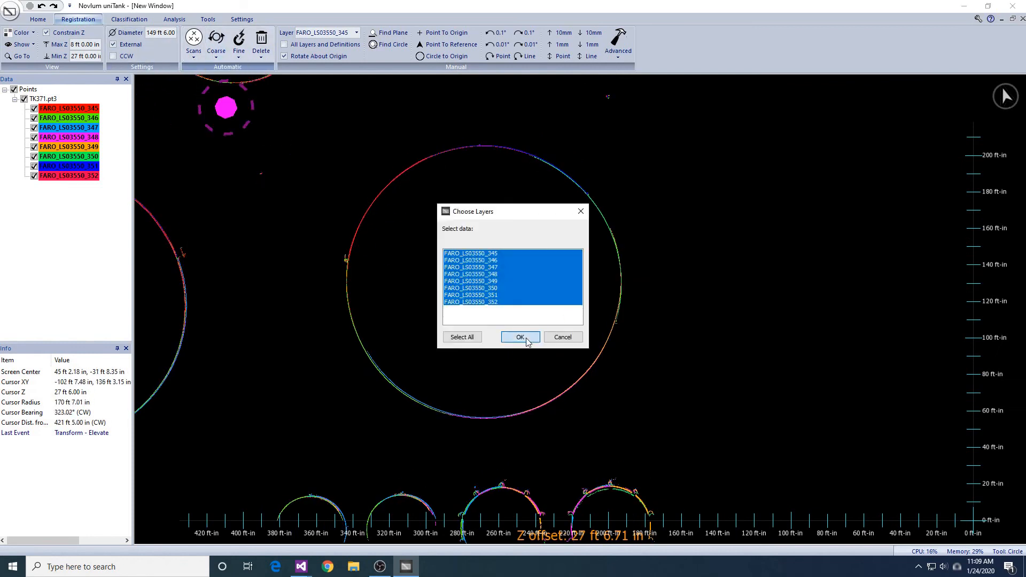
{"action": "left_click", "coordinate": [526, 340]}
{"action": "left_click", "coordinate": [557, 307]}
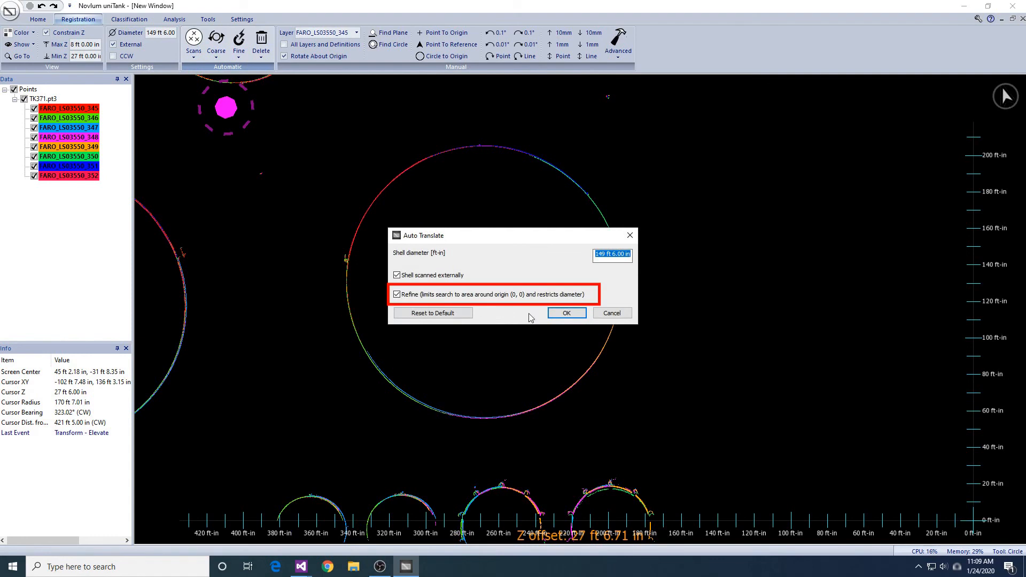
{"action": "left_click", "coordinate": [565, 313]}
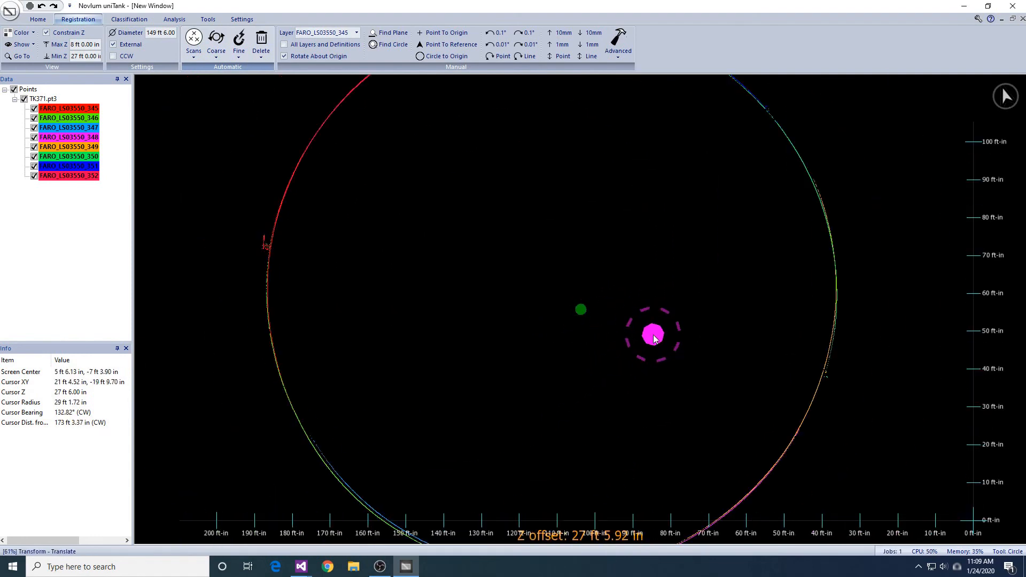
{"action": "key", "text": "Return"}
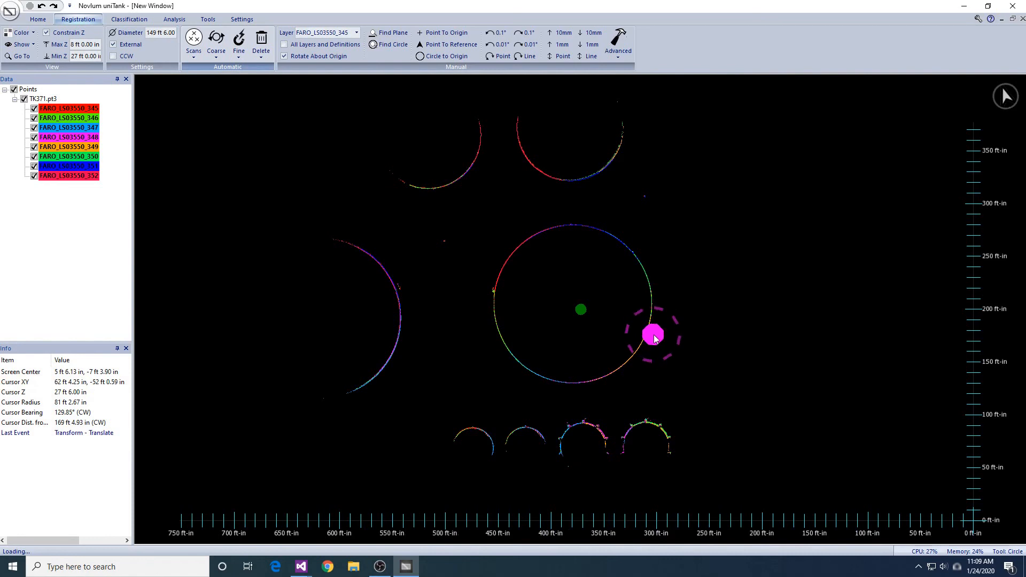
- Run coarse Rotate on all the layers using the elevation band from 27 ft to 28 ft
{"action": "left_click", "coordinate": [216, 44]}
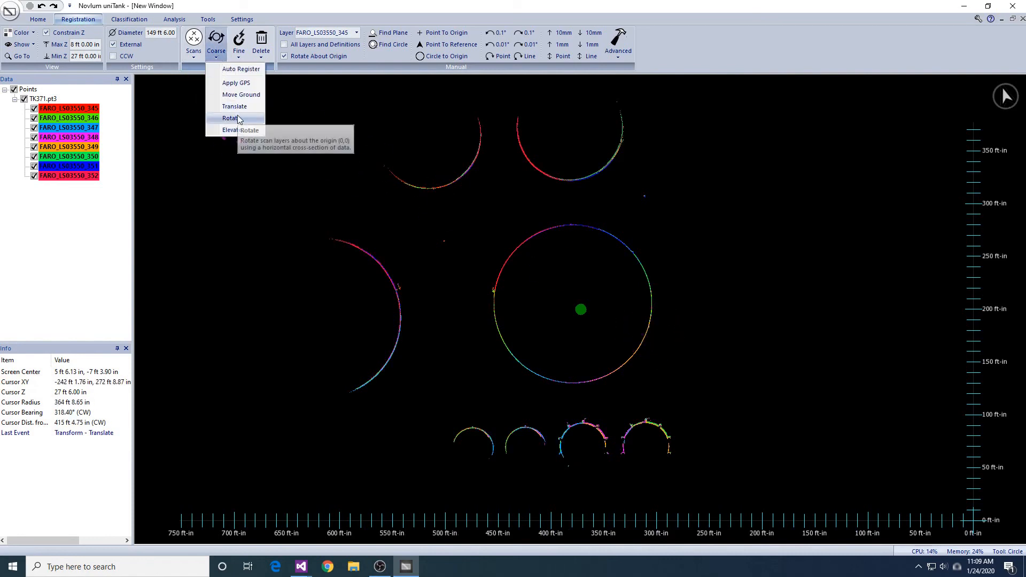
{"action": "left_click", "coordinate": [239, 118]}
{"action": "left_click", "coordinate": [524, 336]}
{"action": "left_click", "coordinate": [562, 308]}
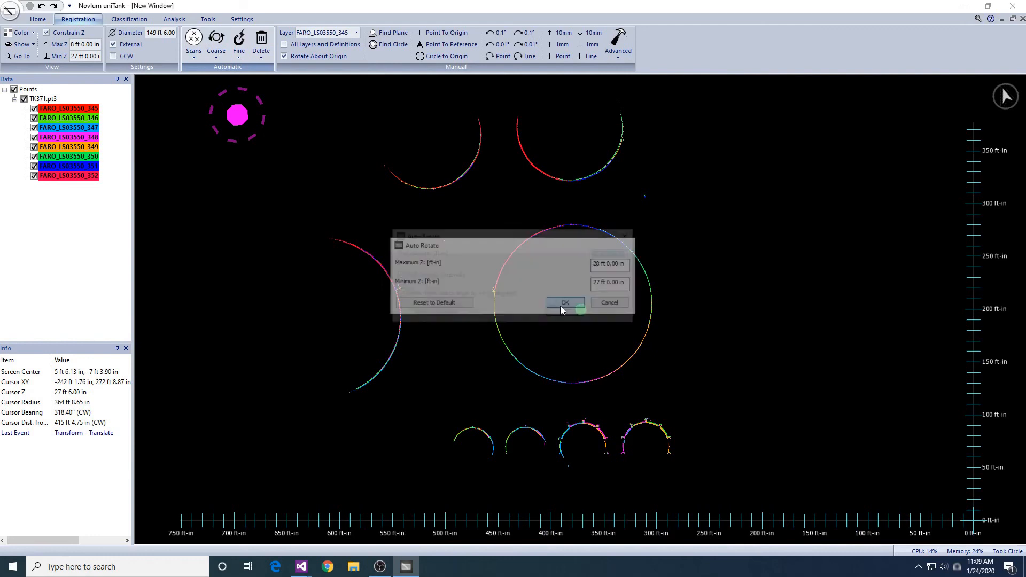
{"action": "left_click", "coordinate": [565, 314]}
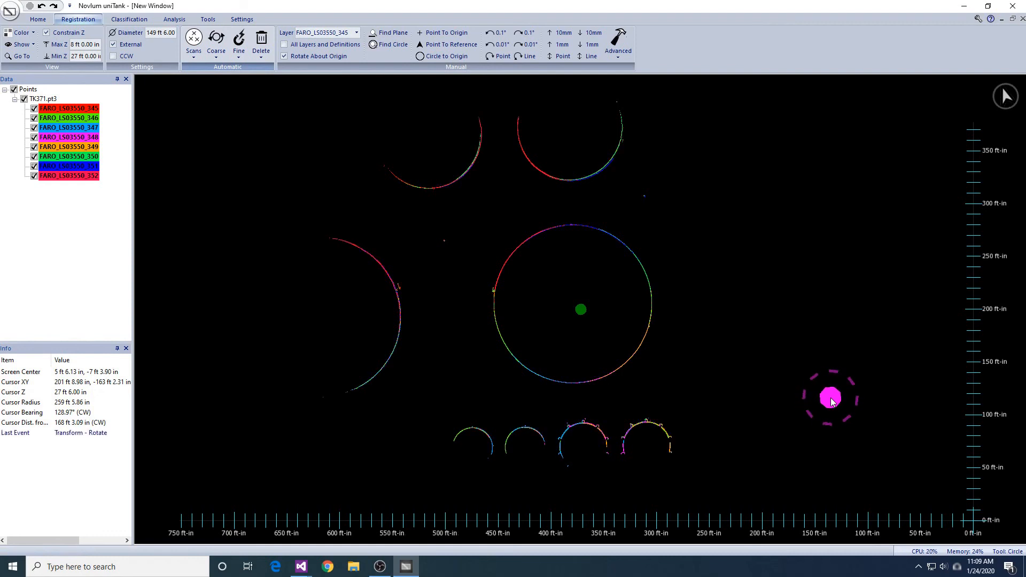
- Run Auto Fiducials on the layers with shell diameter 149 ft 6 in and Shell scanned externally enabled
{"action": "left_click", "coordinate": [240, 58]}
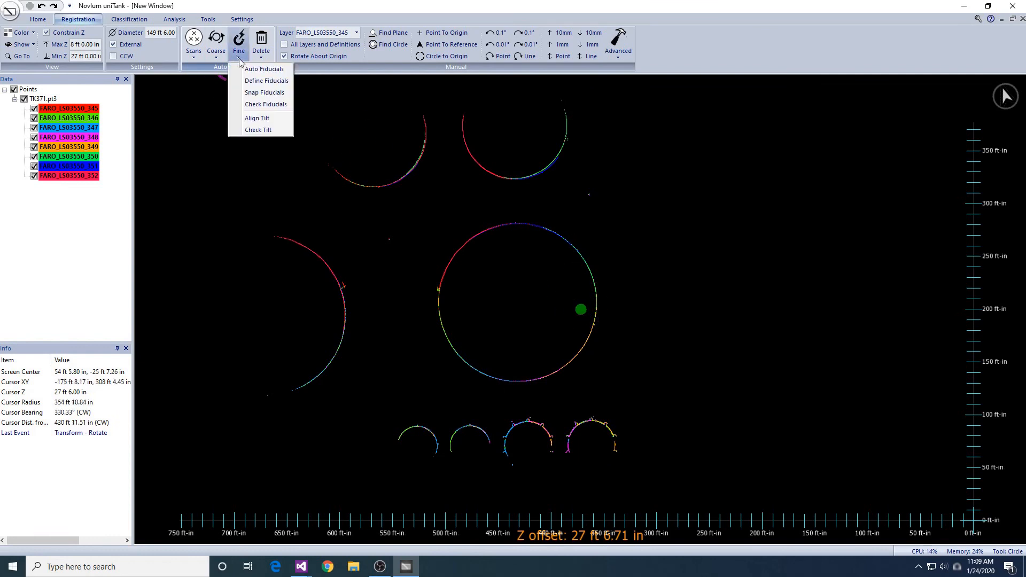
{"action": "left_click", "coordinate": [260, 69]}
{"action": "left_click", "coordinate": [524, 337]}
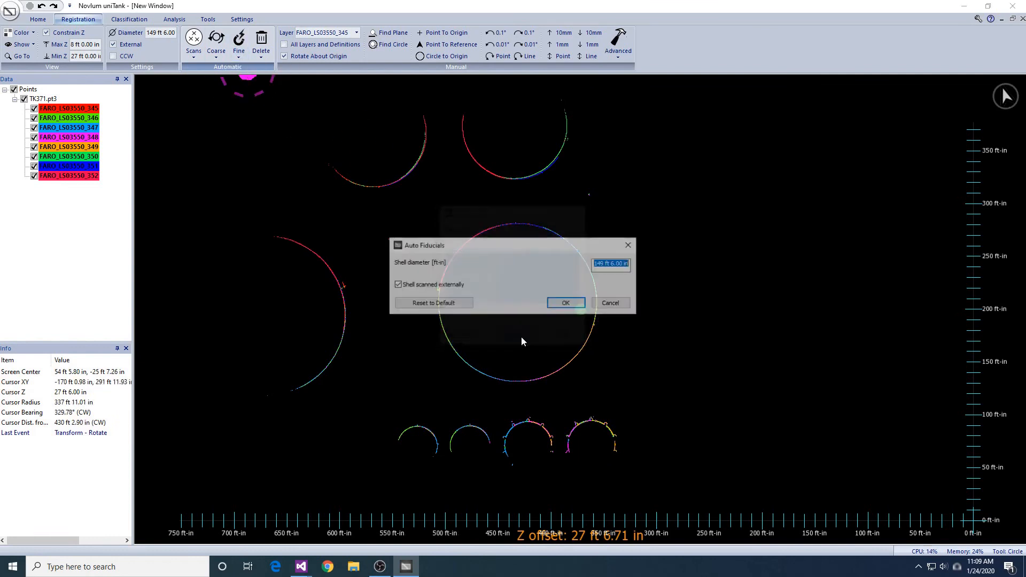
{"action": "left_click", "coordinate": [567, 303]}
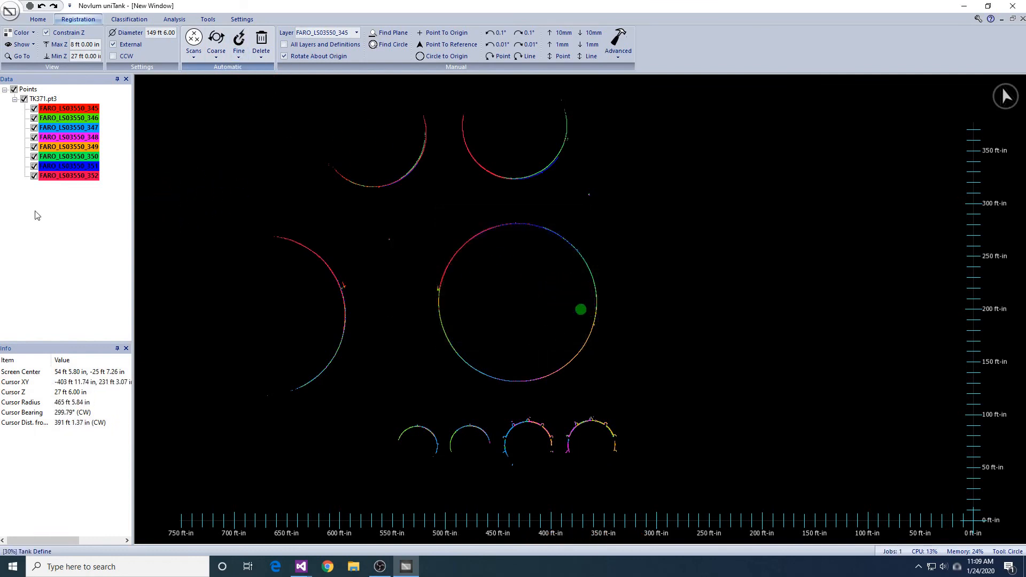
- Remove the elevation constraint and display the TK371.shp fiducials around the row of small tanks
{"action": "left_click", "coordinate": [46, 33]}
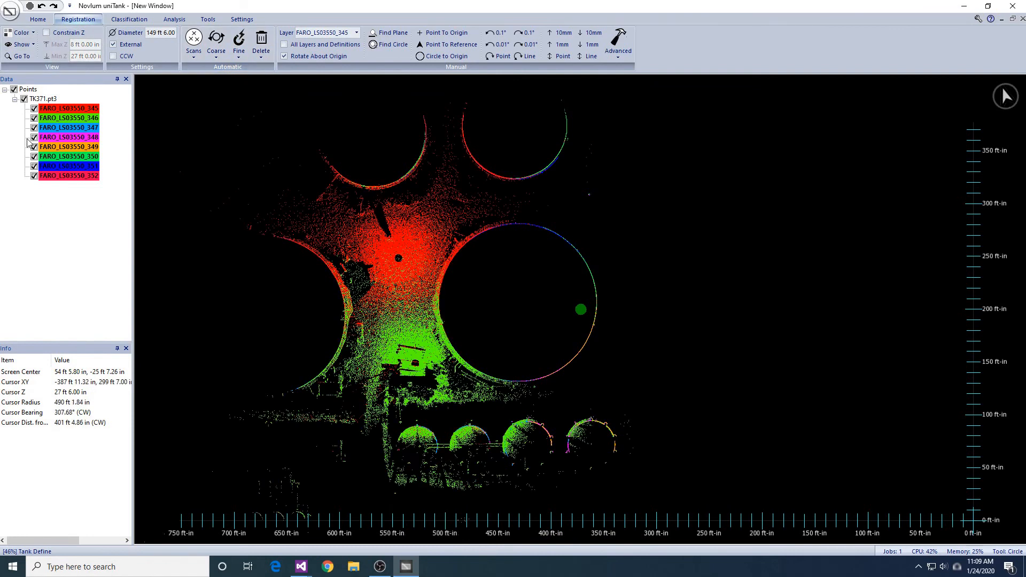
{"action": "left_click", "coordinate": [24, 195]}
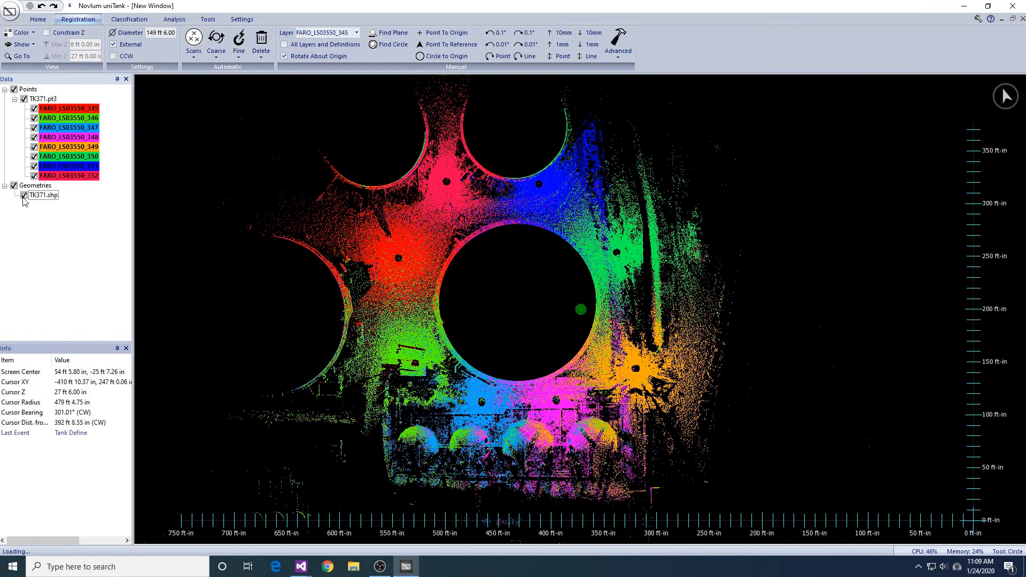
{"action": "mouse_move", "coordinate": [757, 324]}
{"action": "middle_mouse_down"}
{"action": "mouse_move", "coordinate": [755, 276]}
{"action": "mouse_move", "coordinate": [754, 327]}
{"action": "middle_mouse_up"}
{"action": "scroll", "coordinate": [728, 371], "scroll_direction": "up", "scroll_amount": 5}
{"action": "middle_click_drag", "start_coordinate": [728, 372], "coordinate": [755, 285]}
{"action": "middle_click_drag", "start_coordinate": [764, 342], "coordinate": [783, 302]}
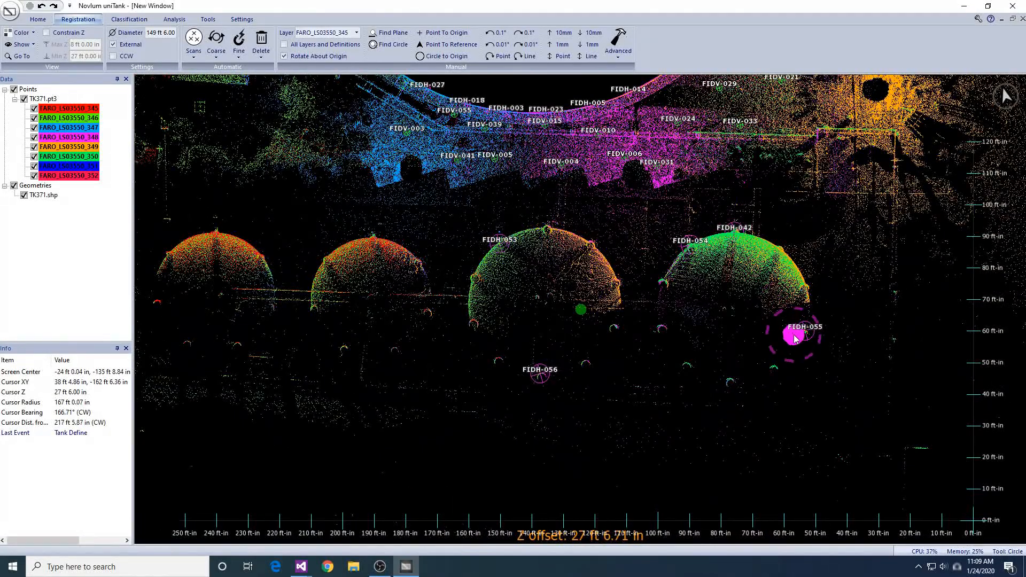
- Enclose the two small tanks carrying fiducials FIDH-042 and FIDH-053 to FIDH-056 in a polygon and delete the fiducials inside it
{"action": "key", "text": "p"}
{"action": "left_click", "coordinate": [401, 244]}
{"action": "left_click", "coordinate": [487, 210]}
{"action": "left_click", "coordinate": [757, 190]}
{"action": "left_click", "coordinate": [868, 392]}
{"action": "double_click", "coordinate": [534, 443]}
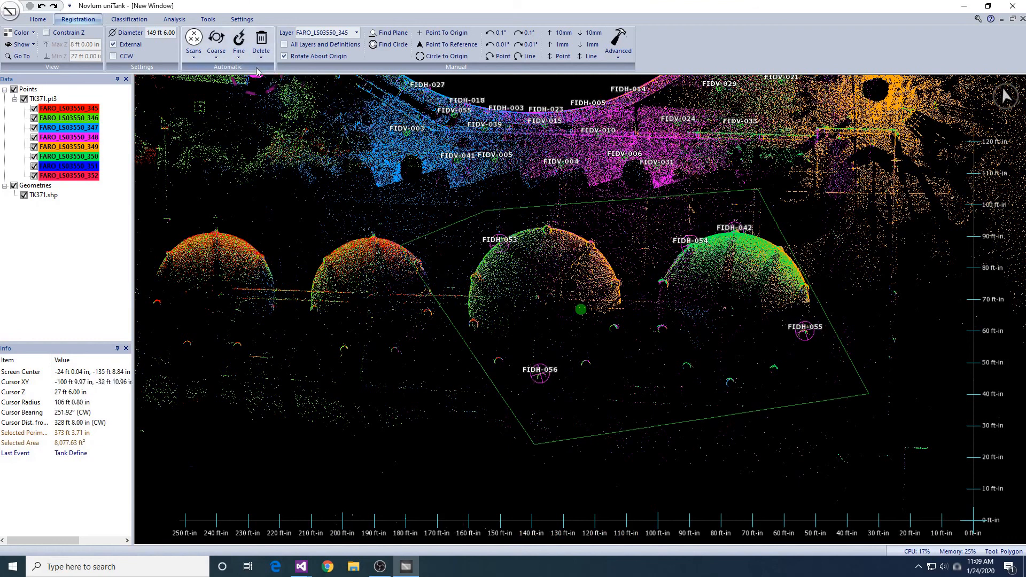
{"action": "left_click", "coordinate": [263, 55]}
{"action": "left_click", "coordinate": [274, 71]}
{"action": "left_click", "coordinate": [563, 300]}
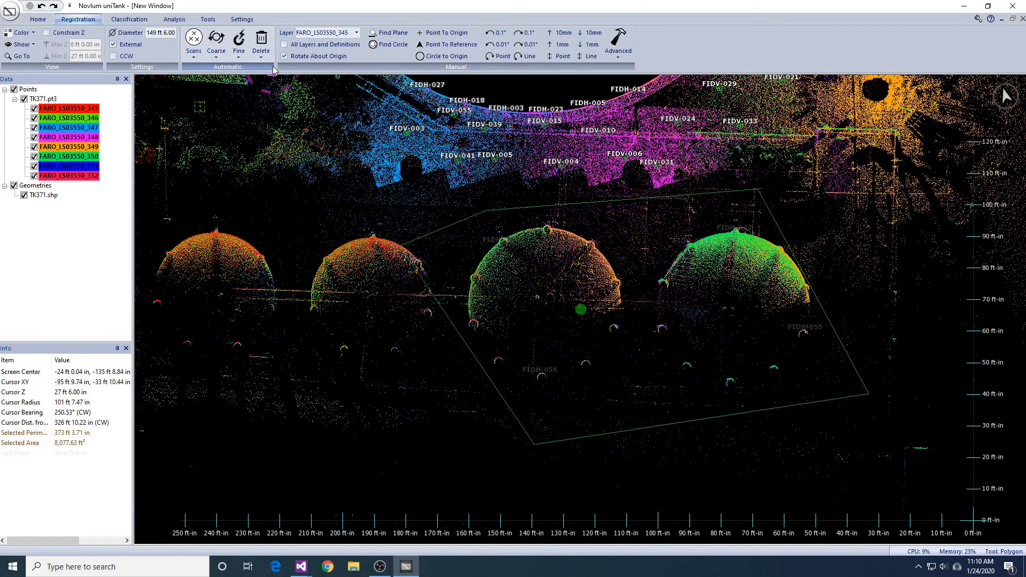
- Constrain the elevation to the band from 3 ft to 4 ft, stepping down to the small tanks' support columns
{"action": "left_click", "coordinate": [46, 33]}
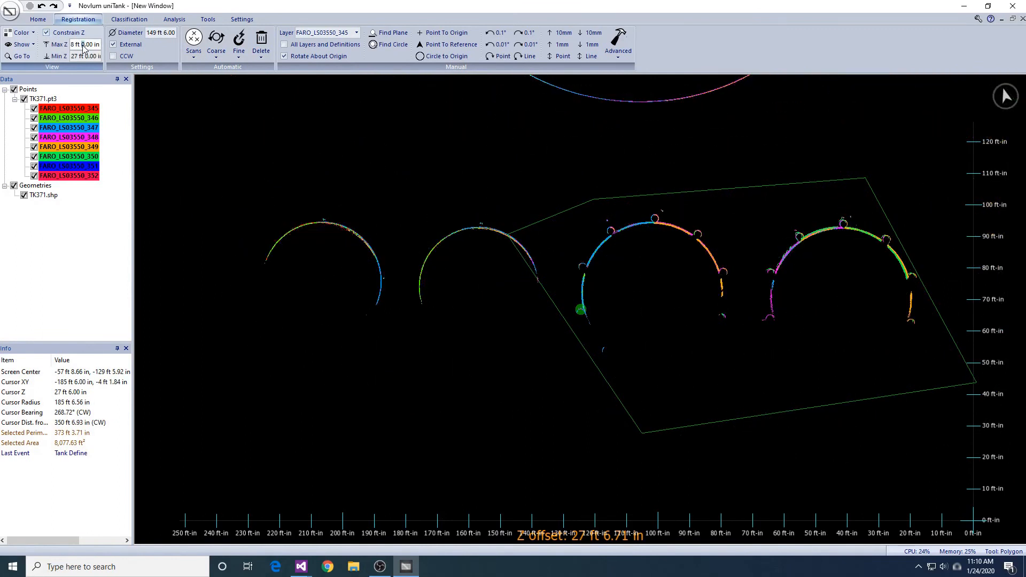
{"action": "left_click", "coordinate": [639, 297]}
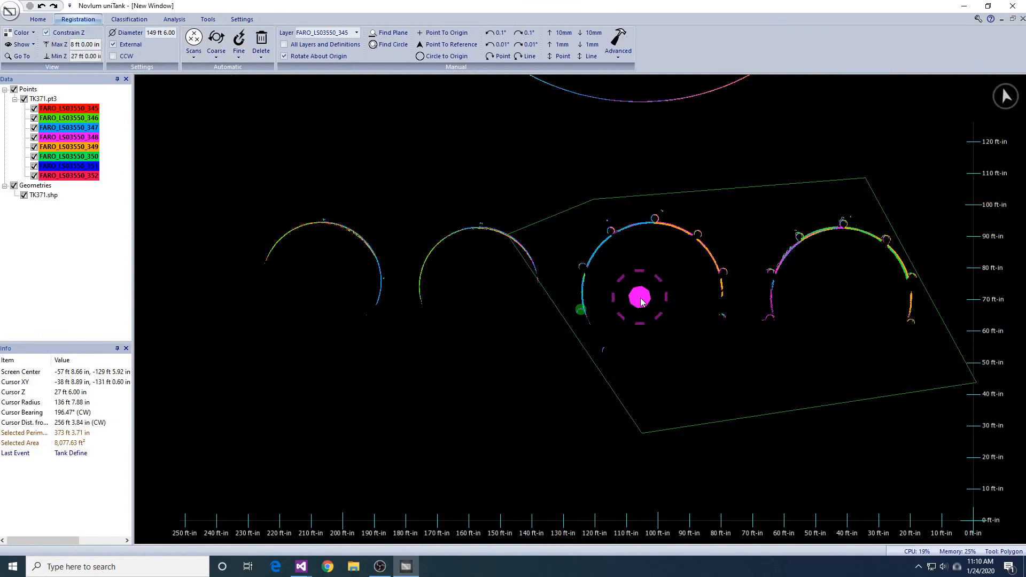
{"action": "key", "text": "Page_Down"}
{"action": "key", "text": "Page_Down"}
{"action": "key", "text": "Page_Down"}
{"action": "key", "text": "Page_Down"}
{"action": "key", "text": "Page_Down"}
{"action": "key", "text": "Page_Down"}
{"action": "key", "text": "Page_Down"}
{"action": "key", "text": "Page_Down"}
{"action": "key", "text": "Page_Down"}
{"action": "key", "text": "Page_Down"}
{"action": "key", "text": "Page_Down"}
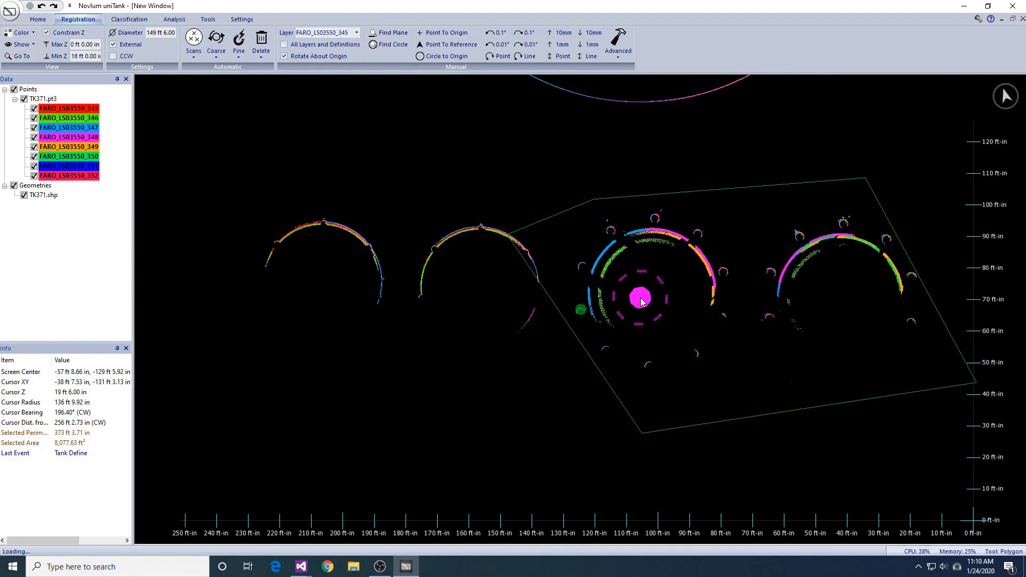
{"action": "key", "text": "Page_Down"}
{"action": "key", "text": "Page_Down"}
{"action": "key", "text": "Page_Down"}
{"action": "key", "text": "Page_Down"}
{"action": "key", "text": "Page_Down"}
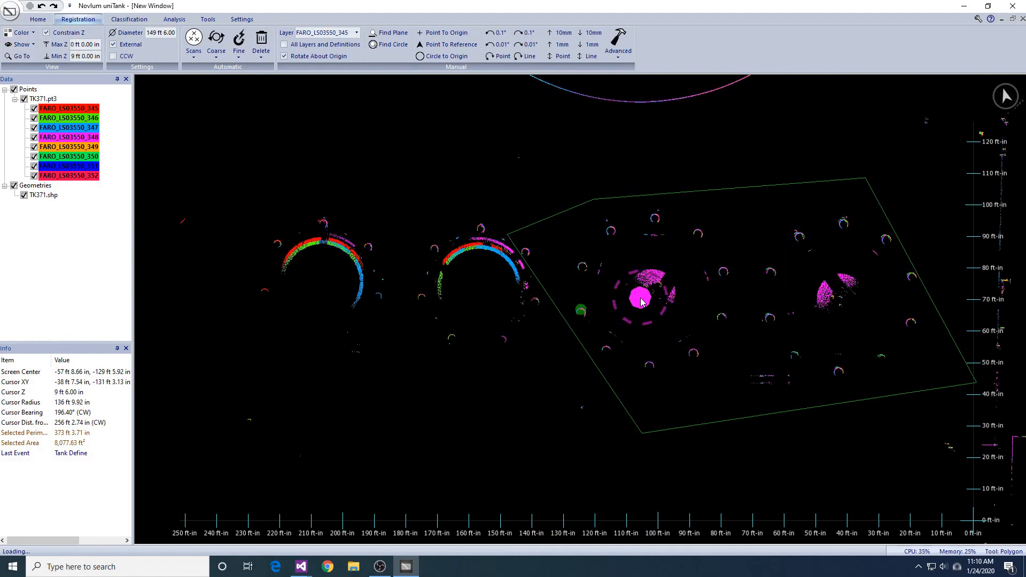
{"action": "key", "text": "Page_Down"}
{"action": "key", "text": "Page_Down"}
{"action": "key", "text": "Page_Down"}
{"action": "key", "text": "Page_Down"}
{"action": "key", "text": "Page_Down"}
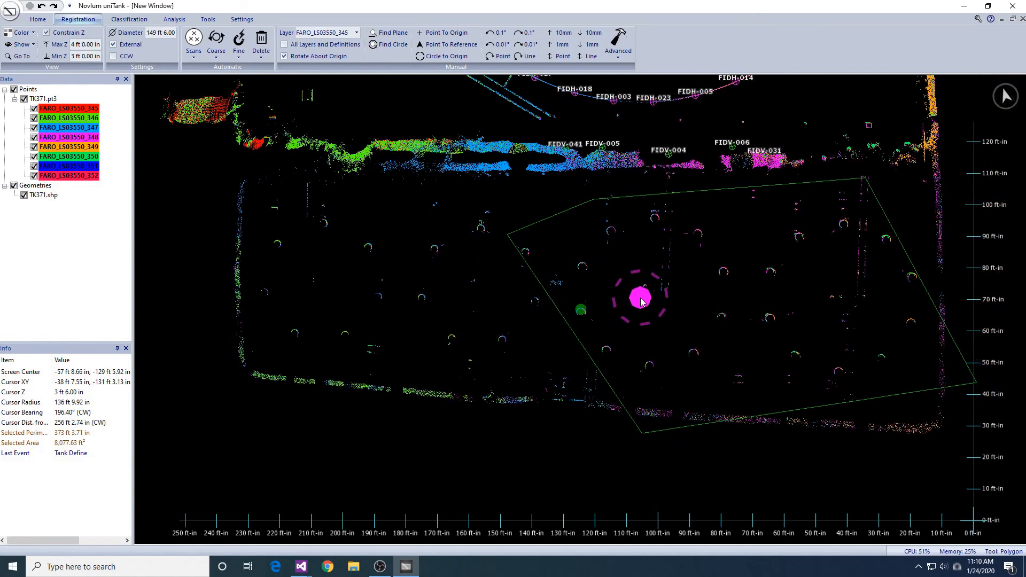
- Clear the old polygon and draw a new one enclosing all the support columns of the small-tank row
{"action": "key", "text": "Escape"}
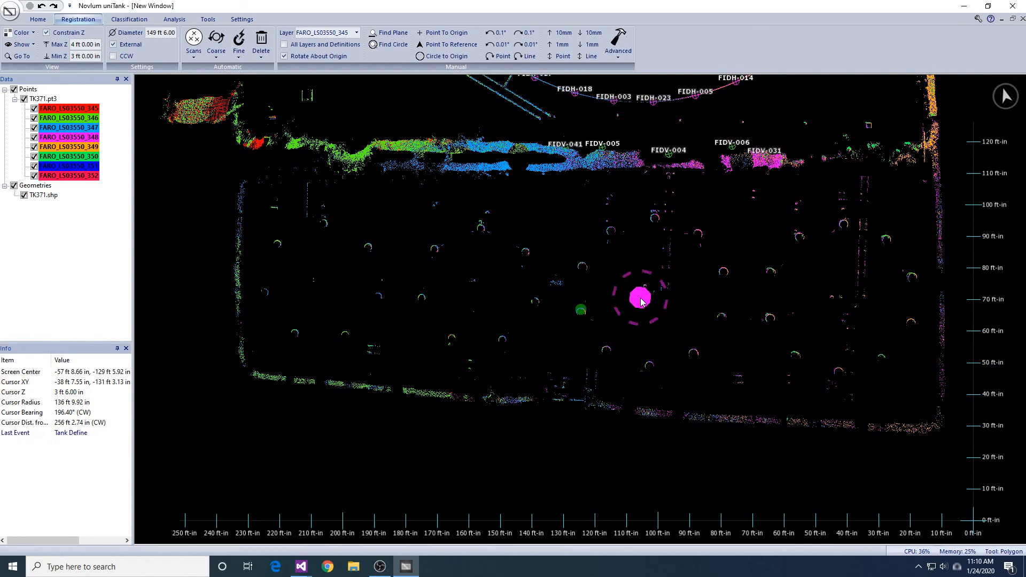
{"action": "left_click", "coordinate": [261, 224]}
{"action": "left_click", "coordinate": [347, 204]}
{"action": "left_click", "coordinate": [764, 197]}
{"action": "left_click", "coordinate": [909, 208]}
{"action": "left_click", "coordinate": [930, 306]}
{"action": "left_click", "coordinate": [916, 383]}
{"action": "left_click", "coordinate": [847, 410]}
{"action": "left_click", "coordinate": [633, 395]}
{"action": "left_click", "coordinate": [606, 364]}
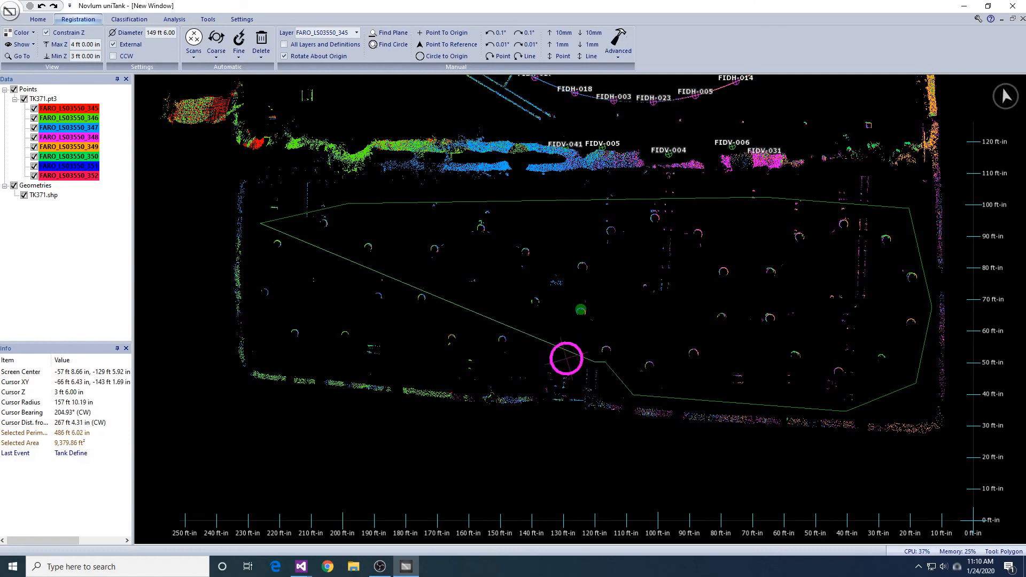
{"action": "left_click", "coordinate": [249, 351]}
{"action": "right_click", "coordinate": [266, 290]}
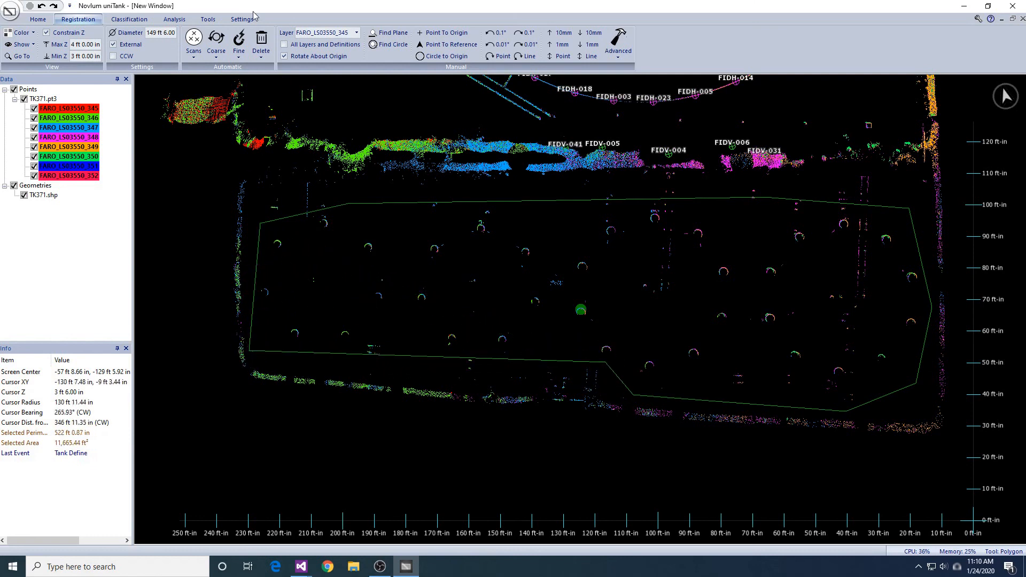
- Define Column fiducials inside the polygon with a maximum Z of 4 ft and a minimum Z of 3 ft
{"action": "left_click", "coordinate": [240, 50]}
{"action": "left_click", "coordinate": [248, 82]}
{"action": "left_click", "coordinate": [505, 338]}
{"action": "left_click", "coordinate": [502, 286]}
{"action": "left_click", "coordinate": [482, 302]}
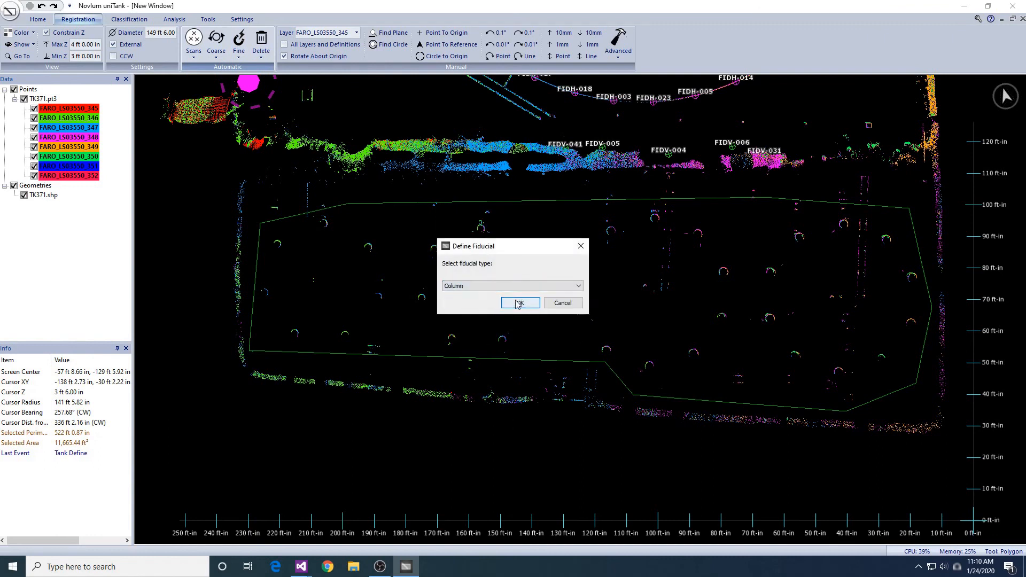
{"action": "left_click", "coordinate": [522, 303]}
{"action": "left_click", "coordinate": [571, 306]}
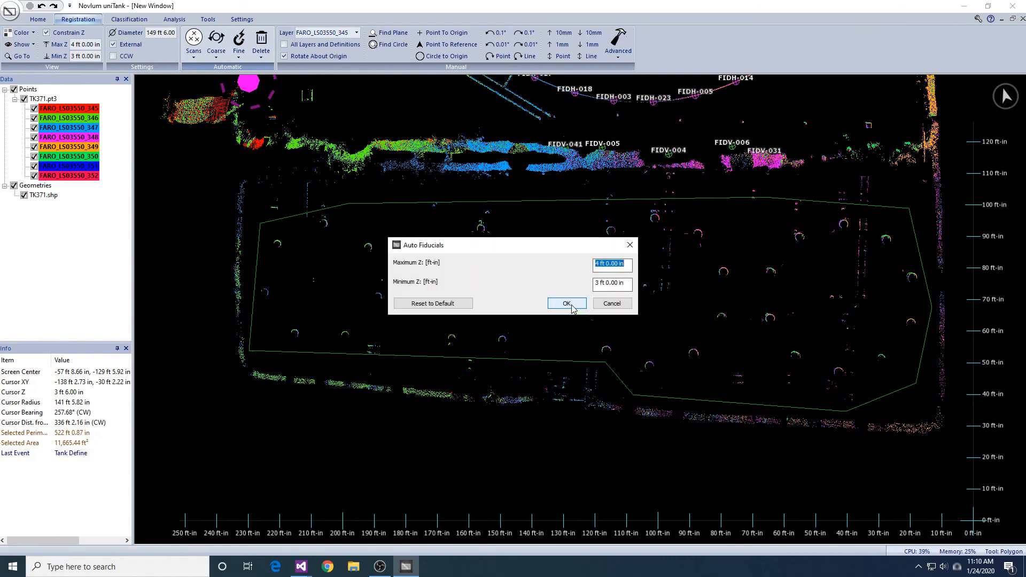
{"action": "left_click", "coordinate": [567, 304]}
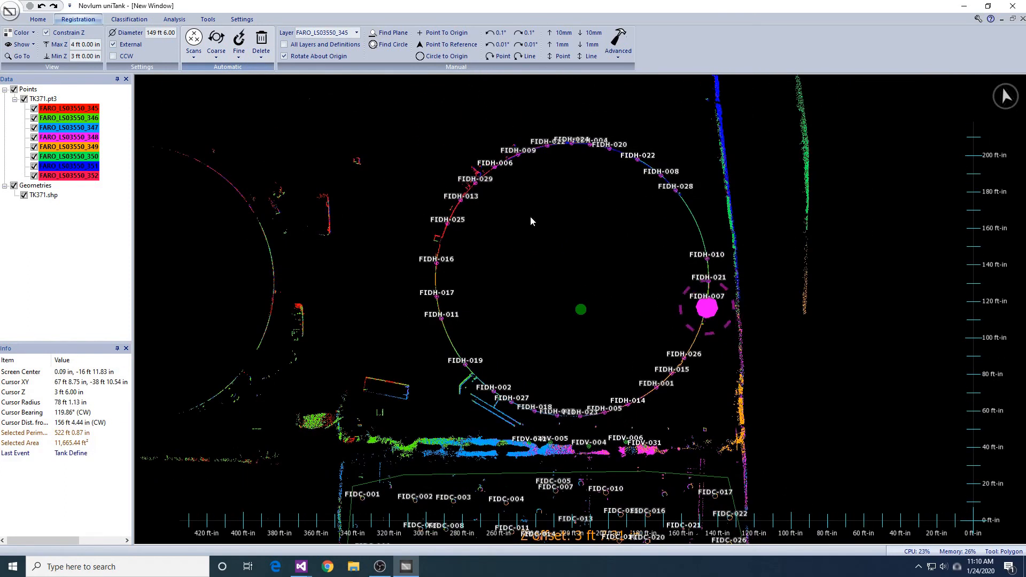
- Run Snap Fiducials on all the TK371 layers with XYZ translation and Z rotation
{"action": "left_click", "coordinate": [239, 50]}
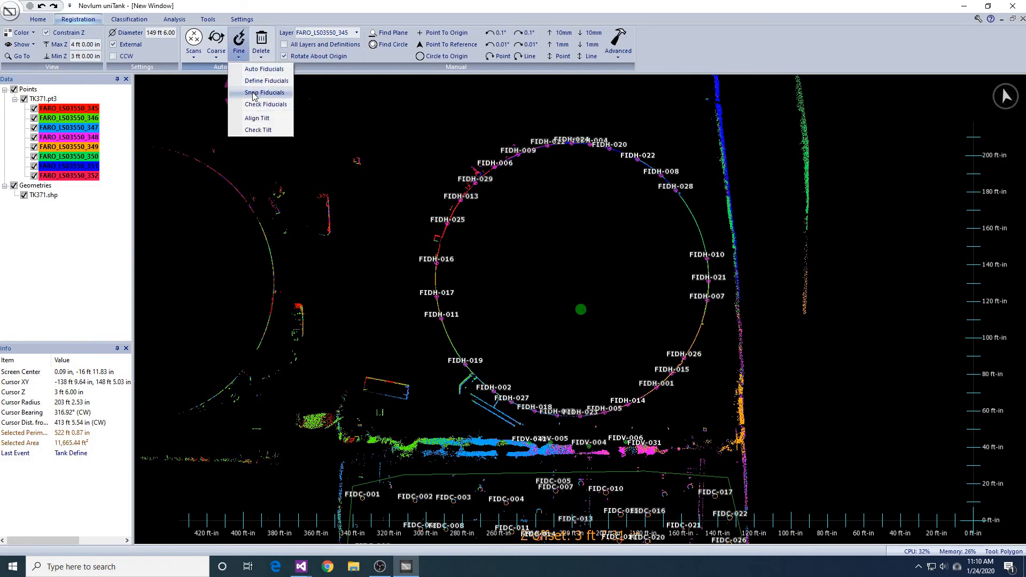
{"action": "left_click", "coordinate": [254, 94]}
{"action": "left_click", "coordinate": [519, 339]}
{"action": "left_click", "coordinate": [567, 322]}
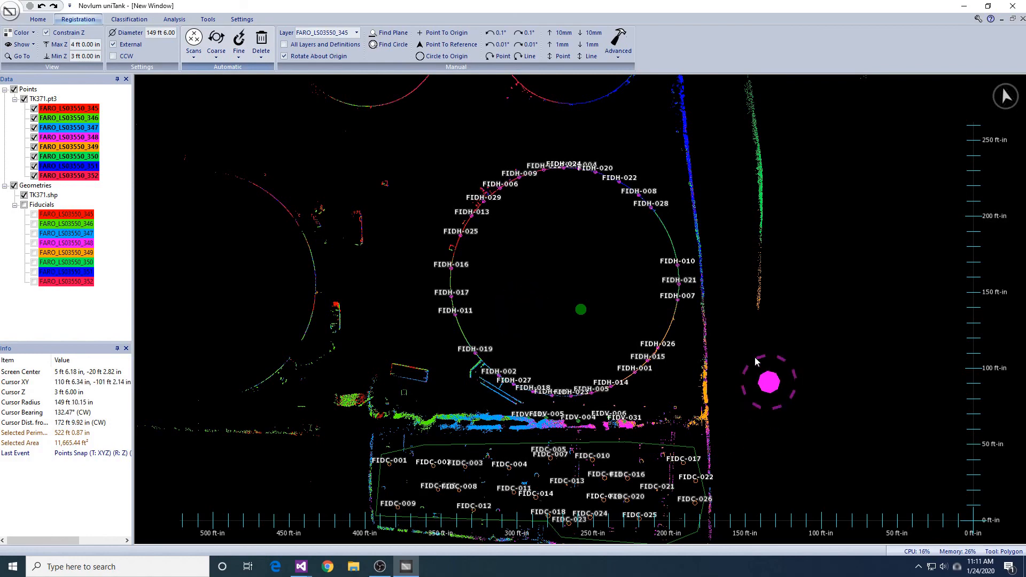
- Inspect the perimeter wall beside the tank and raise the elevation band to 6 ft to 7 ft
{"action": "middle_click_drag", "start_coordinate": [777, 338], "coordinate": [745, 335]}
{"action": "scroll", "coordinate": [745, 338], "scroll_direction": "up", "scroll_amount": 3}
{"action": "right_click_drag", "start_coordinate": [752, 355], "coordinate": [626, 492]}
{"action": "middle_click_drag", "start_coordinate": [626, 492], "coordinate": [632, 336]}
{"action": "scroll", "coordinate": [633, 361], "scroll_direction": "up", "scroll_amount": 7}
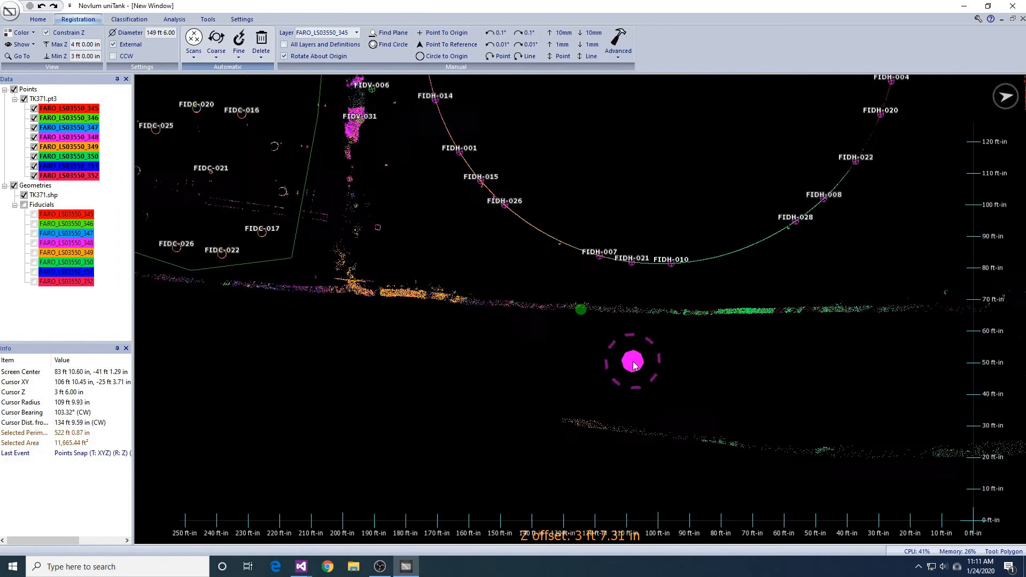
{"action": "middle_click_drag", "start_coordinate": [423, 358], "coordinate": [661, 353]}
{"action": "right_click_drag", "start_coordinate": [662, 356], "coordinate": [614, 370]}
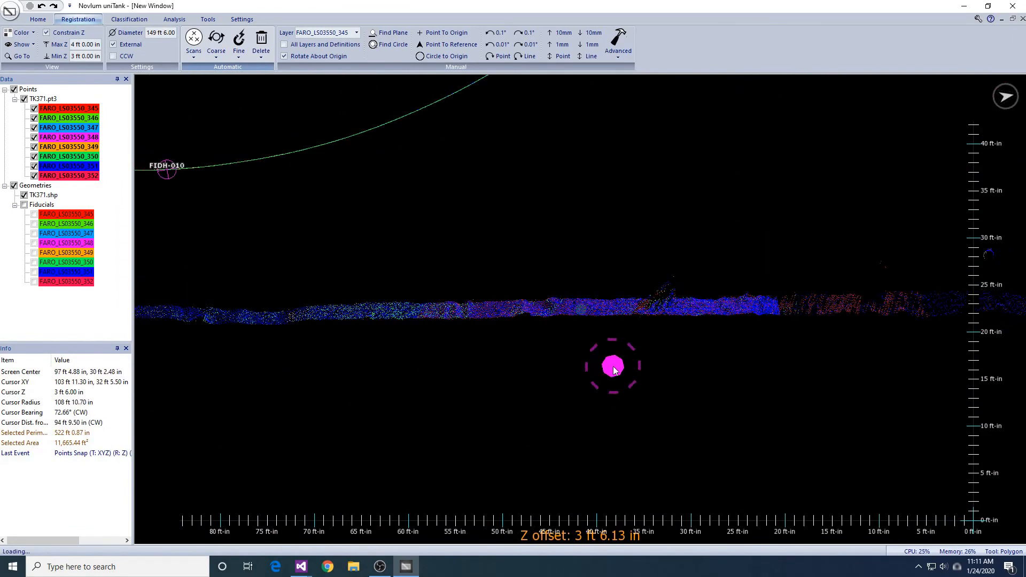
{"action": "right_click_drag", "start_coordinate": [538, 371], "coordinate": [824, 391]}
{"action": "key", "text": "Page_Up"}
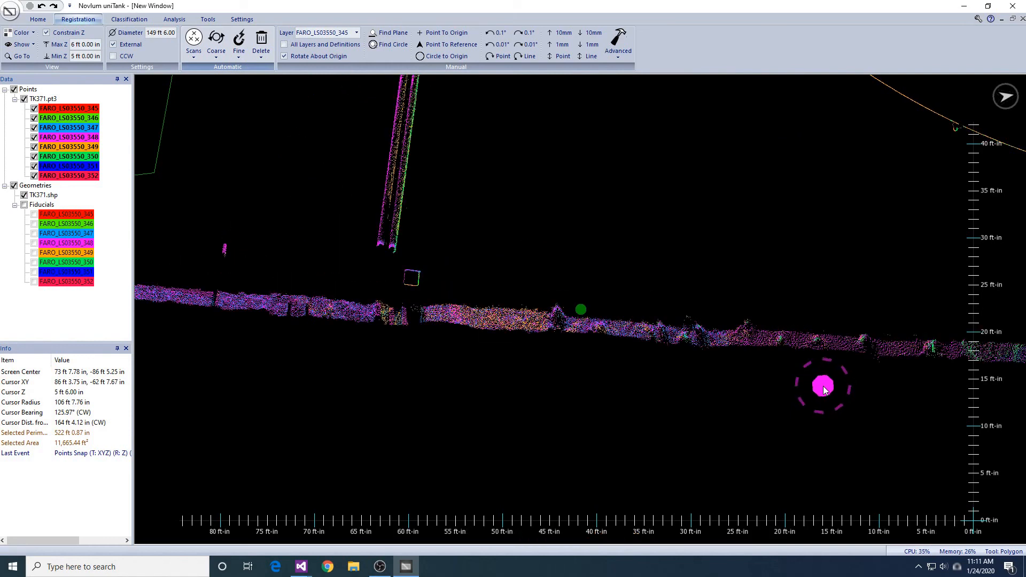
{"action": "scroll", "coordinate": [730, 431], "scroll_direction": "down", "scroll_amount": 2}
{"action": "mouse_move", "coordinate": [689, 347]}
{"action": "right_mouse_down"}
{"action": "mouse_move", "coordinate": [677, 283]}
{"action": "mouse_move", "coordinate": [687, 223]}
{"action": "mouse_move", "coordinate": [683, 385]}
{"action": "right_mouse_up"}
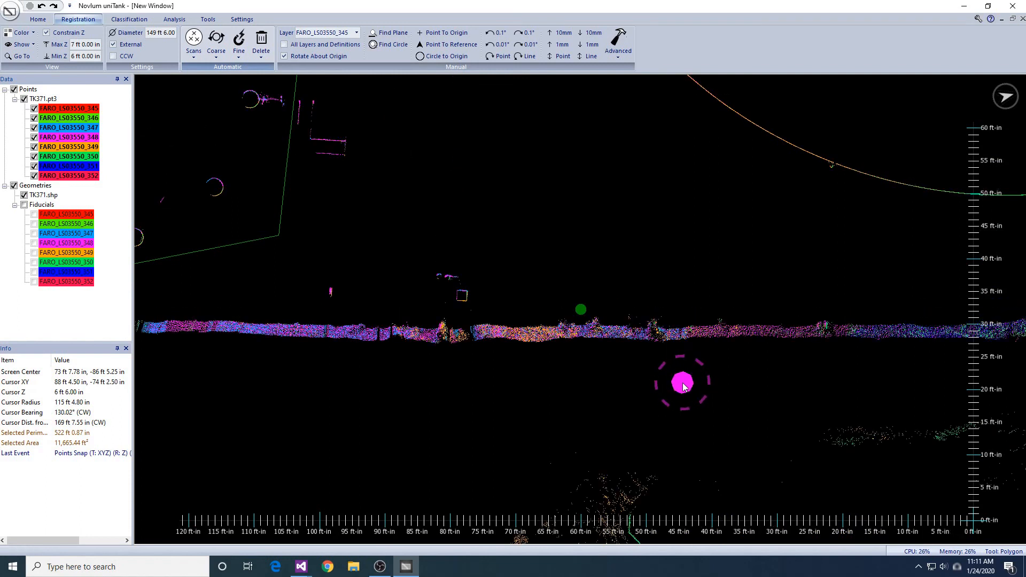
- Select points spaced along the perimeter wall beside the small tanks and the main tank, at the 6 ft to 7 ft elevation
{"action": "middle_click_drag", "start_coordinate": [820, 342], "coordinate": [841, 330]}
{"action": "scroll", "coordinate": [564, 367], "scroll_direction": "up", "scroll_amount": 2}
{"action": "middle_click_drag", "start_coordinate": [564, 368], "coordinate": [759, 382]}
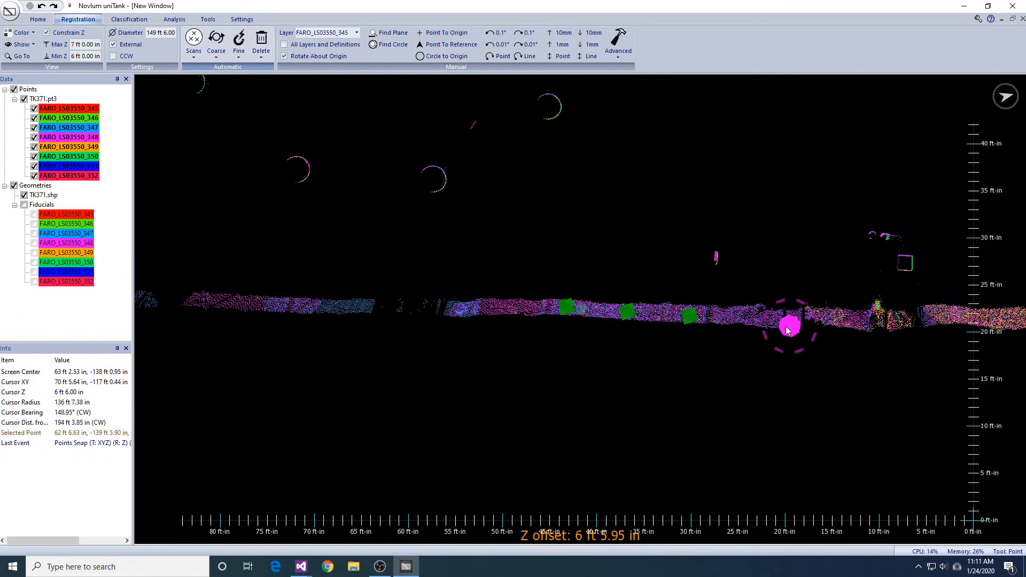
{"action": "middle_click_drag", "start_coordinate": [788, 327], "coordinate": [701, 330]}
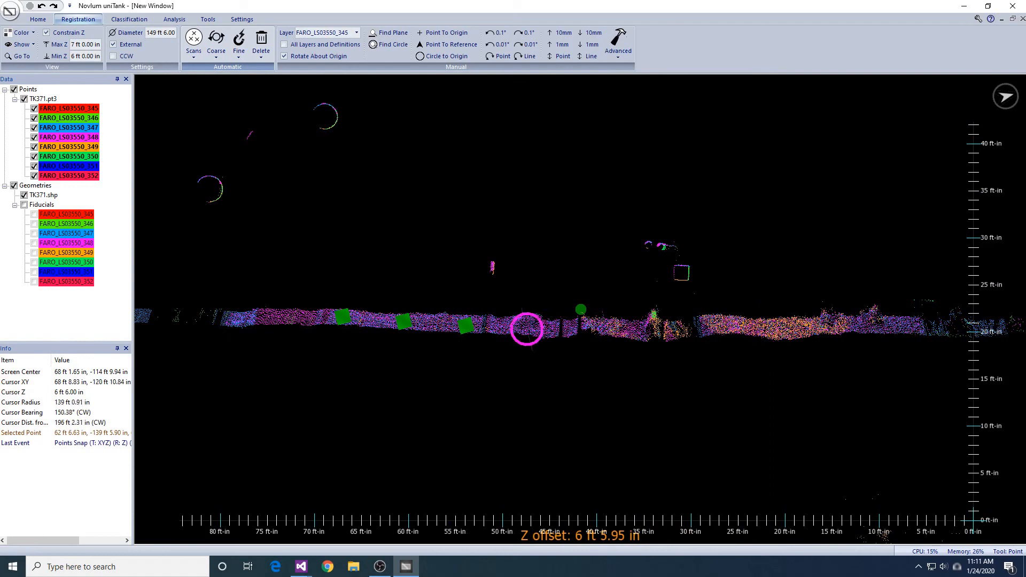
{"action": "left_click", "coordinate": [778, 328]}
{"action": "mouse_move", "coordinate": [828, 347]}
{"action": "middle_mouse_down"}
{"action": "mouse_move", "coordinate": [517, 349]}
{"action": "mouse_move", "coordinate": [593, 364]}
{"action": "mouse_move", "coordinate": [425, 372]}
{"action": "middle_mouse_up"}
{"action": "middle_click_drag", "start_coordinate": [807, 372], "coordinate": [328, 353]}
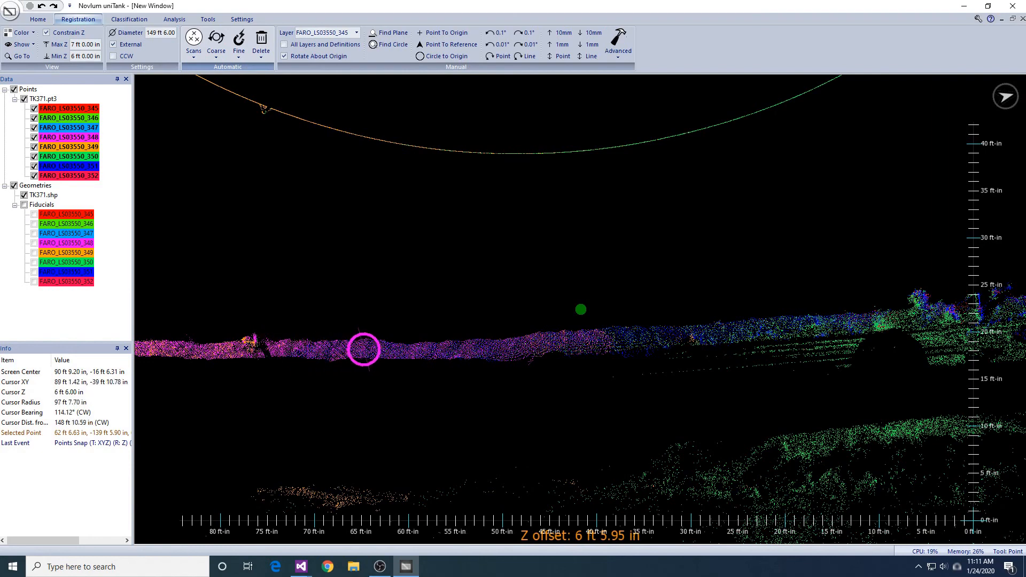
{"action": "middle_click_drag", "start_coordinate": [774, 355], "coordinate": [510, 372]}
{"action": "middle_click_drag", "start_coordinate": [664, 371], "coordinate": [961, 281]}
{"action": "middle_click_drag", "start_coordinate": [214, 368], "coordinate": [903, 374]}
{"action": "middle_click_drag", "start_coordinate": [499, 362], "coordinate": [831, 380]}
{"action": "middle_click_drag", "start_coordinate": [504, 358], "coordinate": [915, 396]}
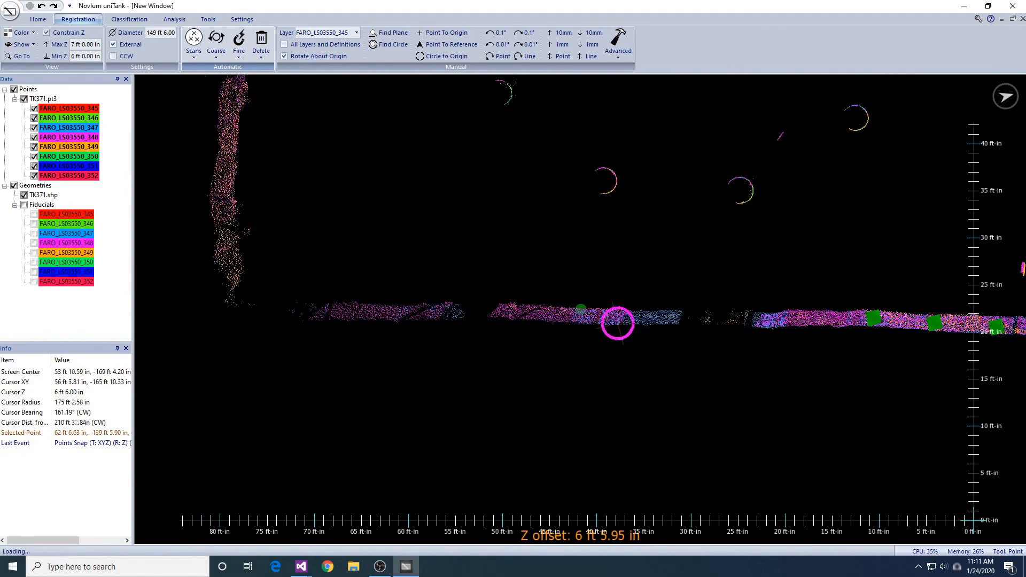
{"action": "middle_click_drag", "start_coordinate": [449, 315], "coordinate": [637, 350]}
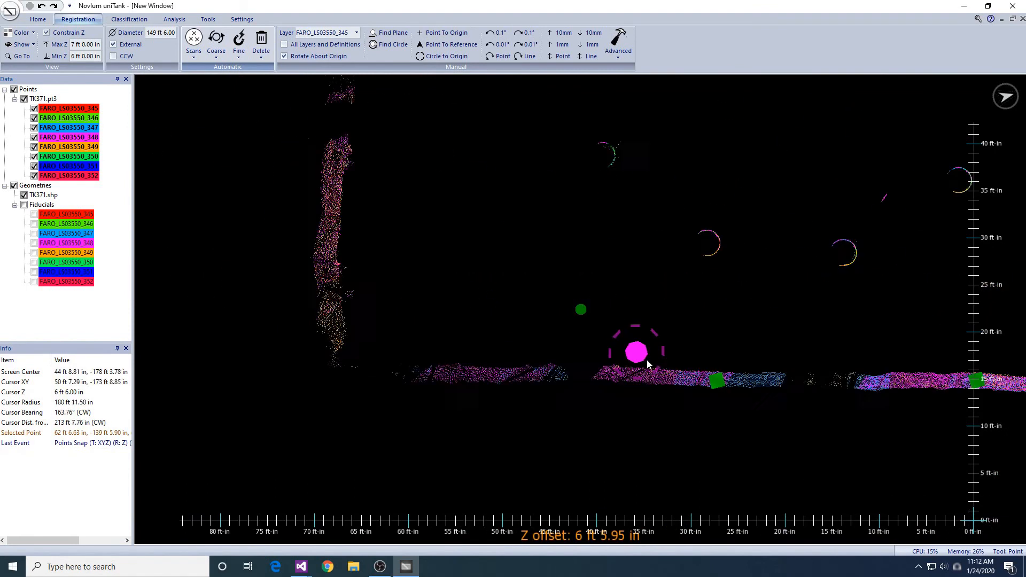
{"action": "middle_click_drag", "start_coordinate": [327, 256], "coordinate": [390, 331]}
{"action": "middle_click_drag", "start_coordinate": [832, 366], "coordinate": [550, 323]}
- Define fiducials at the selected wall points with Horizontal trans. and rot. control and a radius of 12 in
{"action": "left_click", "coordinate": [238, 57]}
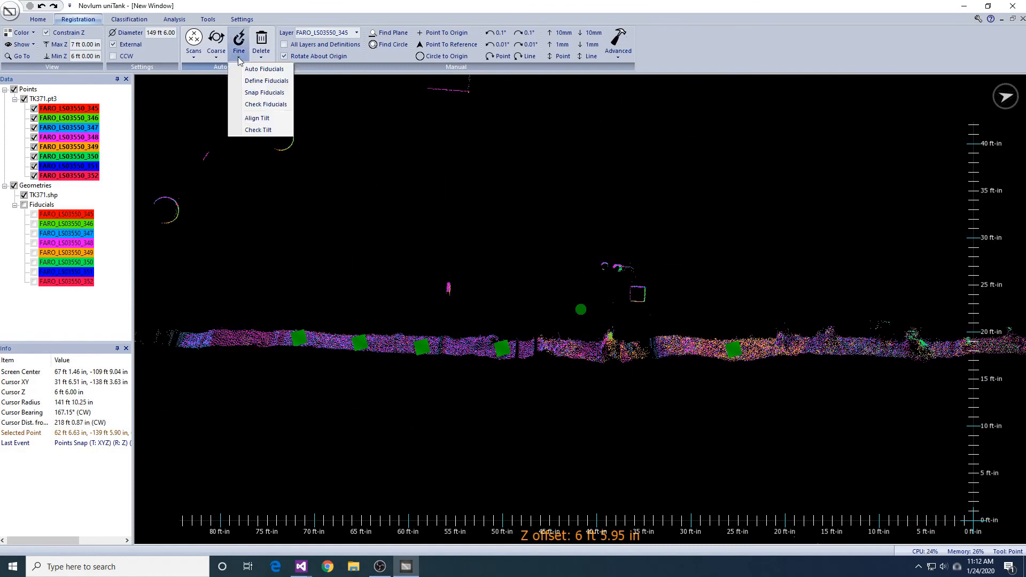
{"action": "left_click", "coordinate": [250, 81]}
{"action": "left_click", "coordinate": [516, 303]}
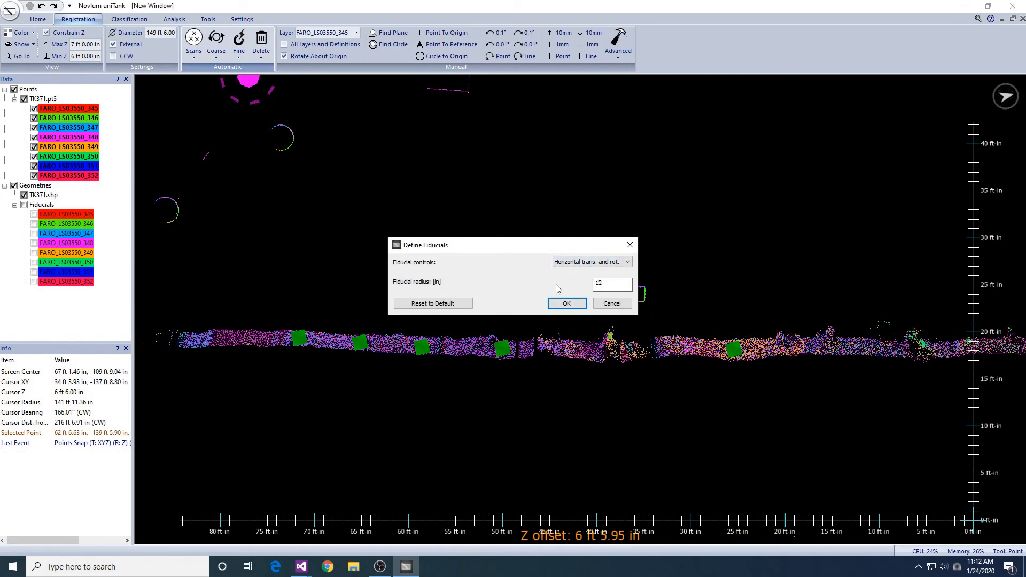
{"action": "left_click", "coordinate": [566, 304]}
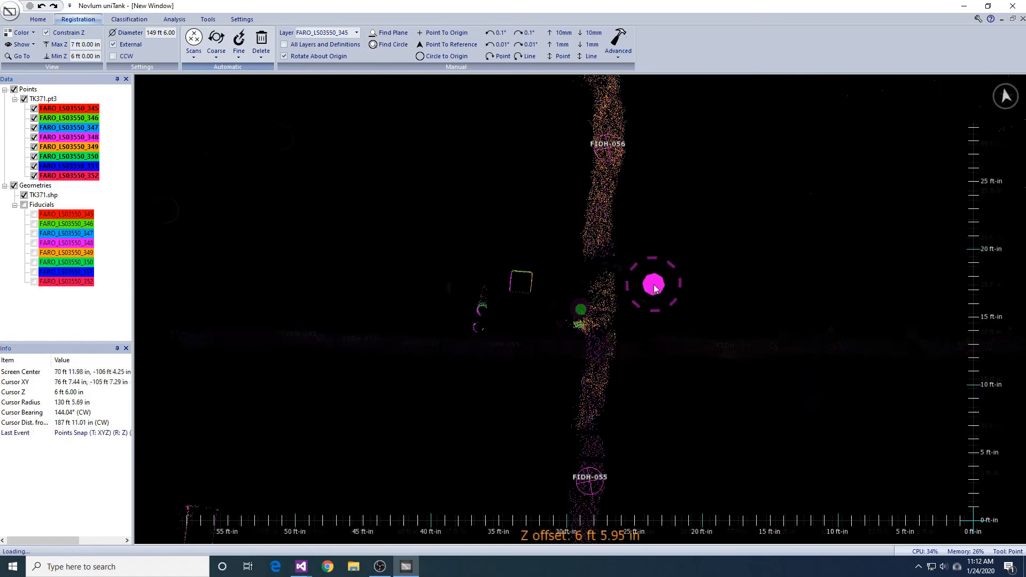
- Select a point on each of two adjacent sides of the square post and define 12 in horizontal translation and rotation fiducials there
{"action": "scroll", "coordinate": [659, 301], "scroll_direction": "up", "scroll_amount": 4}
{"action": "middle_click_drag", "start_coordinate": [661, 302], "coordinate": [717, 299]}
{"action": "scroll", "coordinate": [792, 408], "scroll_direction": "up", "scroll_amount": 3}
{"action": "left_click", "coordinate": [576, 320]}
{"action": "left_click", "coordinate": [531, 273]}
{"action": "left_click", "coordinate": [240, 56]}
{"action": "left_click", "coordinate": [246, 80]}
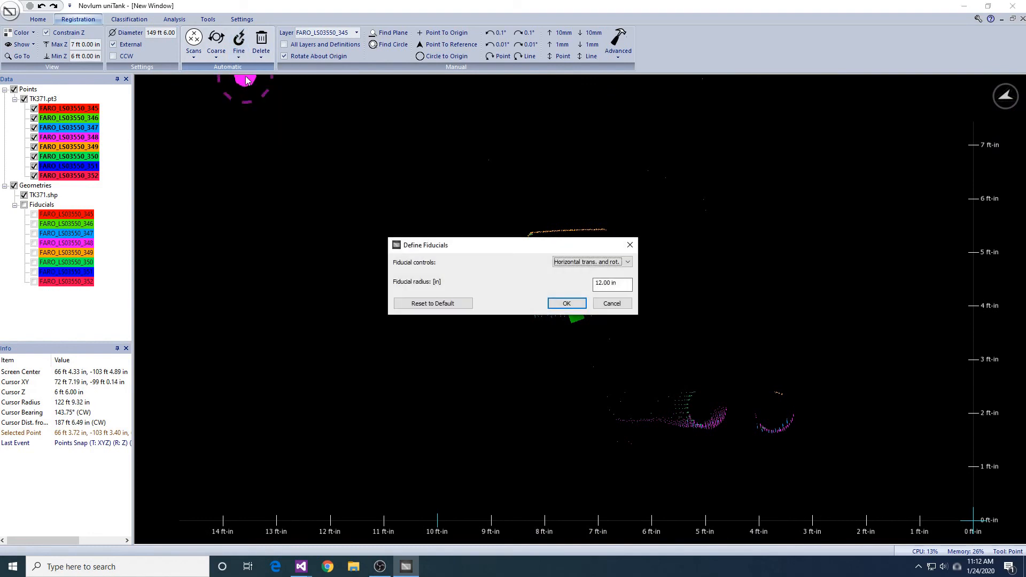
{"action": "key", "text": "Return"}
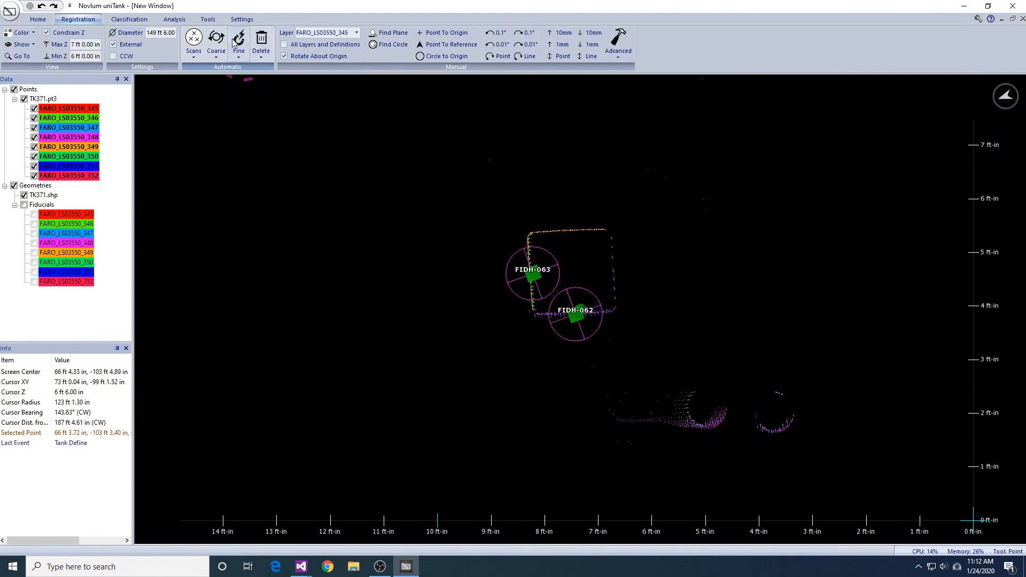
- Snap layers FARO_LS03550_345 to FARO_LS03550_352 again using the added wall and post fiducials
{"action": "left_click", "coordinate": [239, 53]}
{"action": "left_click", "coordinate": [252, 93]}
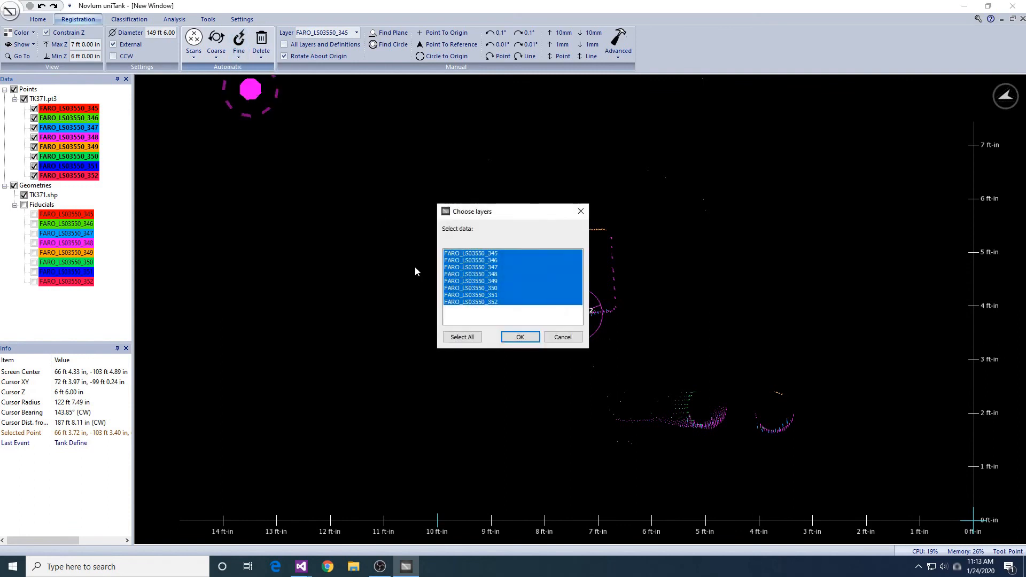
{"action": "left_click", "coordinate": [520, 338]}
{"action": "key", "text": "Return"}
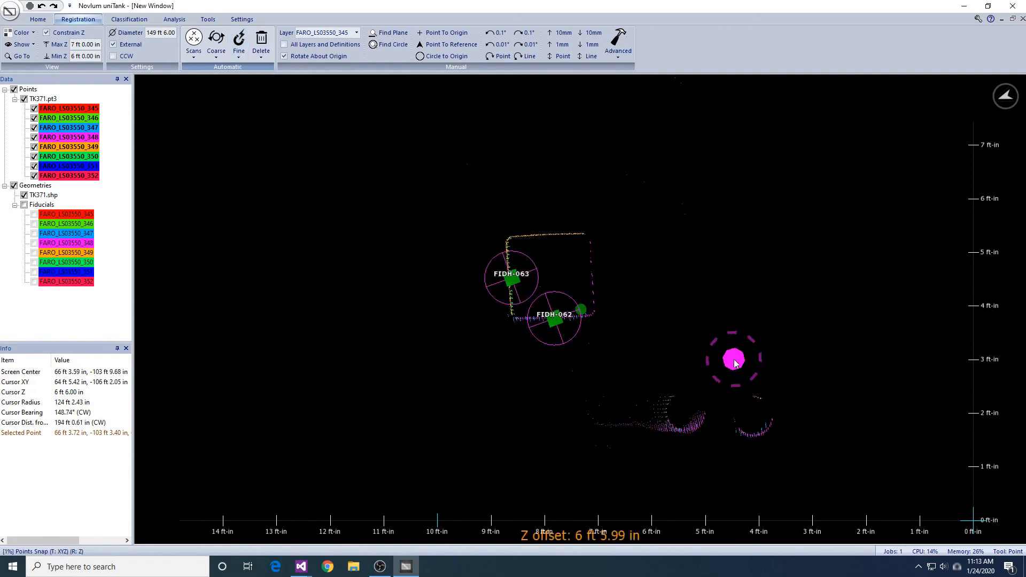
- Examine how well the layers line up at the square post, along the perimeter wall and around the main tank shell
{"action": "scroll", "coordinate": [735, 363], "scroll_direction": "up", "scroll_amount": 3}
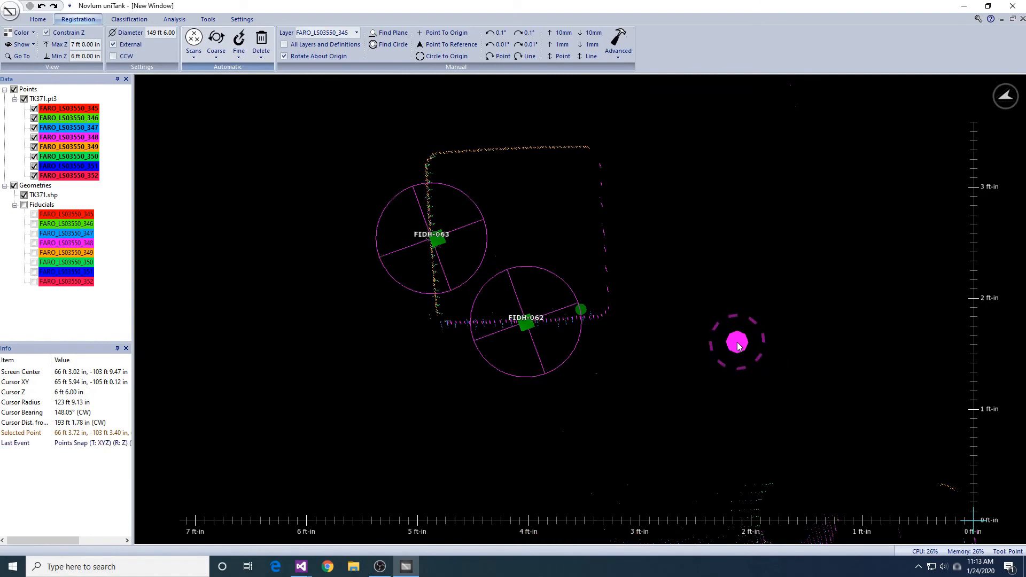
{"action": "scroll", "coordinate": [738, 346], "scroll_direction": "down", "scroll_amount": 6}
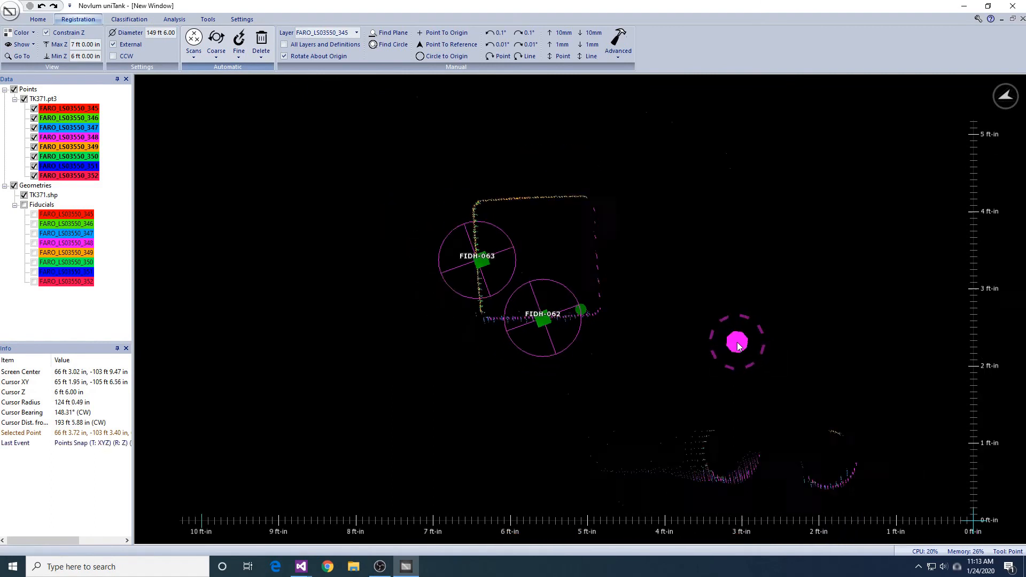
{"action": "scroll", "coordinate": [703, 389], "scroll_direction": "down", "scroll_amount": 5}
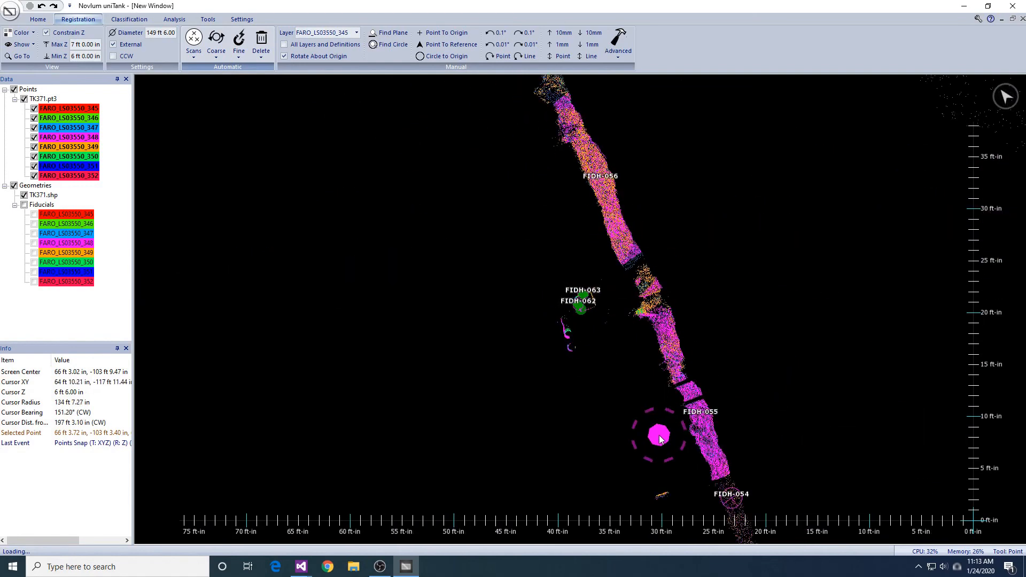
{"action": "middle_click_drag", "start_coordinate": [519, 337], "coordinate": [624, 362]}
{"action": "scroll", "coordinate": [367, 249], "scroll_direction": "up", "scroll_amount": 5}
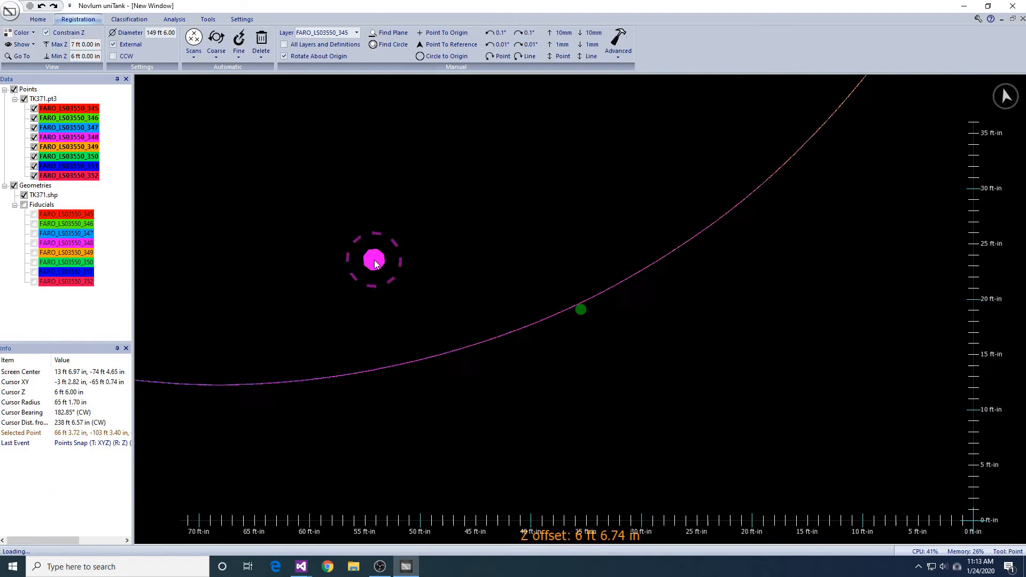
{"action": "middle_click_drag", "start_coordinate": [308, 310], "coordinate": [536, 317]}
{"action": "middle_click_drag", "start_coordinate": [303, 180], "coordinate": [679, 349]}
{"action": "scroll", "coordinate": [449, 216], "scroll_direction": "up", "scroll_amount": 6}
{"action": "middle_click_drag", "start_coordinate": [477, 180], "coordinate": [683, 412]}
{"action": "middle_click_drag", "start_coordinate": [661, 230], "coordinate": [674, 347]}
{"action": "middle_click_drag", "start_coordinate": [480, 159], "coordinate": [636, 412]}
{"action": "middle_click_drag", "start_coordinate": [646, 142], "coordinate": [649, 390]}
{"action": "middle_click_drag", "start_coordinate": [679, 183], "coordinate": [650, 378]}
{"action": "middle_click_drag", "start_coordinate": [846, 176], "coordinate": [705, 385]}
{"action": "middle_click_drag", "start_coordinate": [877, 173], "coordinate": [678, 354]}
{"action": "middle_click_drag", "start_coordinate": [847, 196], "coordinate": [660, 325]}
{"action": "mouse_move", "coordinate": [867, 204]}
{"action": "middle_mouse_down"}
{"action": "mouse_move", "coordinate": [689, 286]}
{"action": "mouse_move", "coordinate": [749, 292]}
{"action": "mouse_move", "coordinate": [870, 264]}
{"action": "mouse_move", "coordinate": [746, 285]}
{"action": "mouse_move", "coordinate": [650, 272]}
{"action": "middle_mouse_up"}
{"action": "middle_click_drag", "start_coordinate": [858, 328], "coordinate": [507, 235]}
{"action": "middle_click_drag", "start_coordinate": [866, 336], "coordinate": [497, 232]}
{"action": "mouse_move", "coordinate": [850, 366]}
{"action": "middle_mouse_down"}
{"action": "mouse_move", "coordinate": [487, 232]}
{"action": "mouse_move", "coordinate": [563, 227]}
{"action": "middle_mouse_up"}
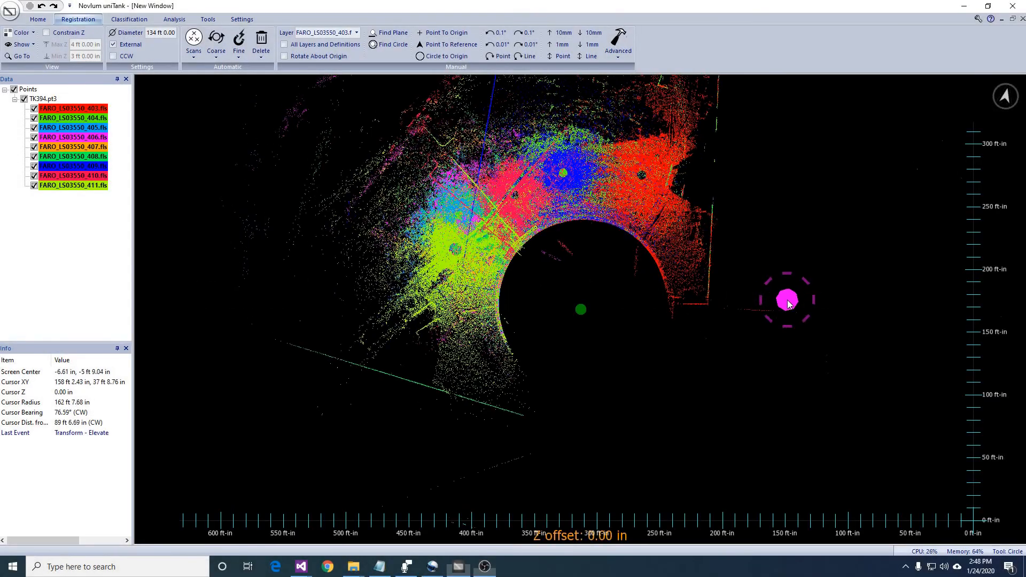
{"action": "middle_click_drag", "start_coordinate": [781, 299], "coordinate": [780, 309]}
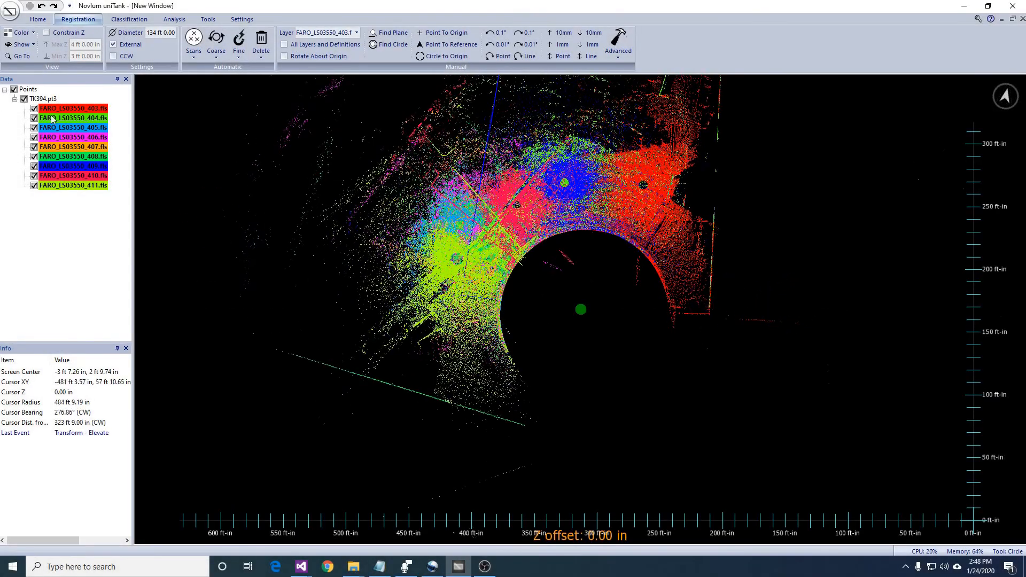
- Isolate layer FARO_LS03550_403, and turn layers 404, 405 and 406 back on
{"action": "right_click", "coordinate": [69, 108]}
{"action": "left_click", "coordinate": [88, 110]}
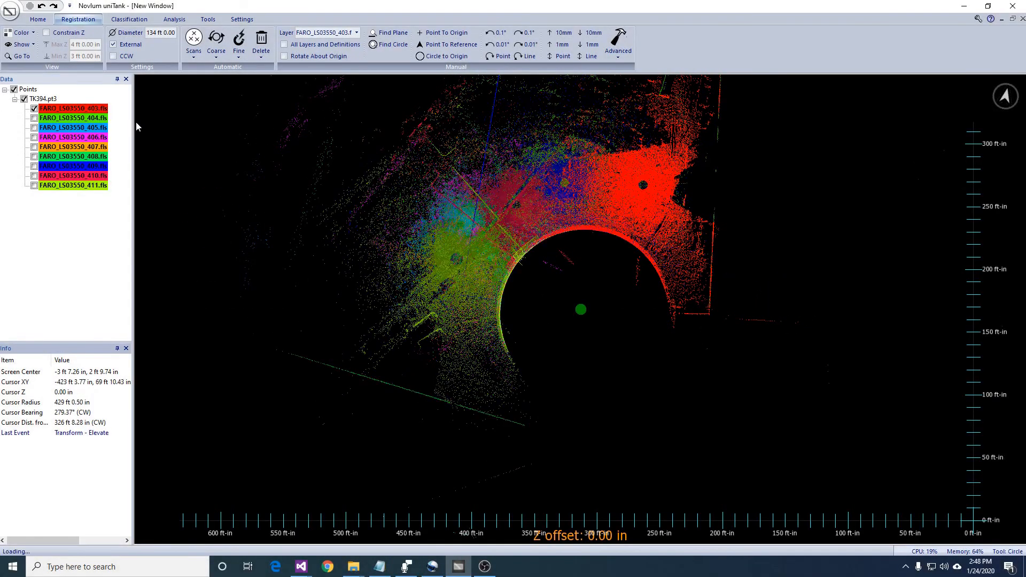
{"action": "left_click", "coordinate": [35, 118]}
{"action": "left_click", "coordinate": [34, 128]}
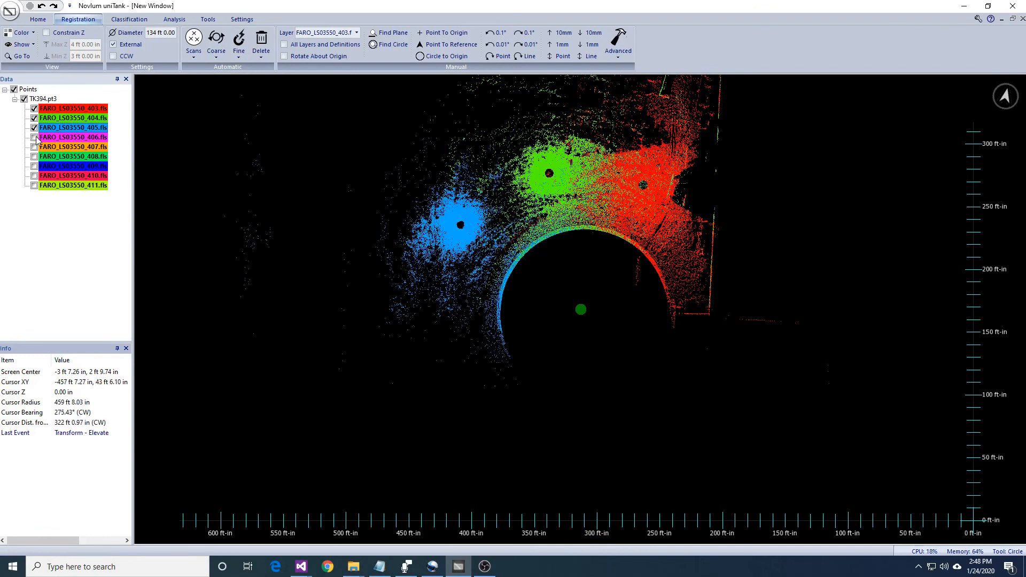
- Enable rotation about the origin and rotate layer FARO_LS03550_406 counterclockwise around the tank until its scan position sits just past layer 405
{"action": "left_click", "coordinate": [356, 33]}
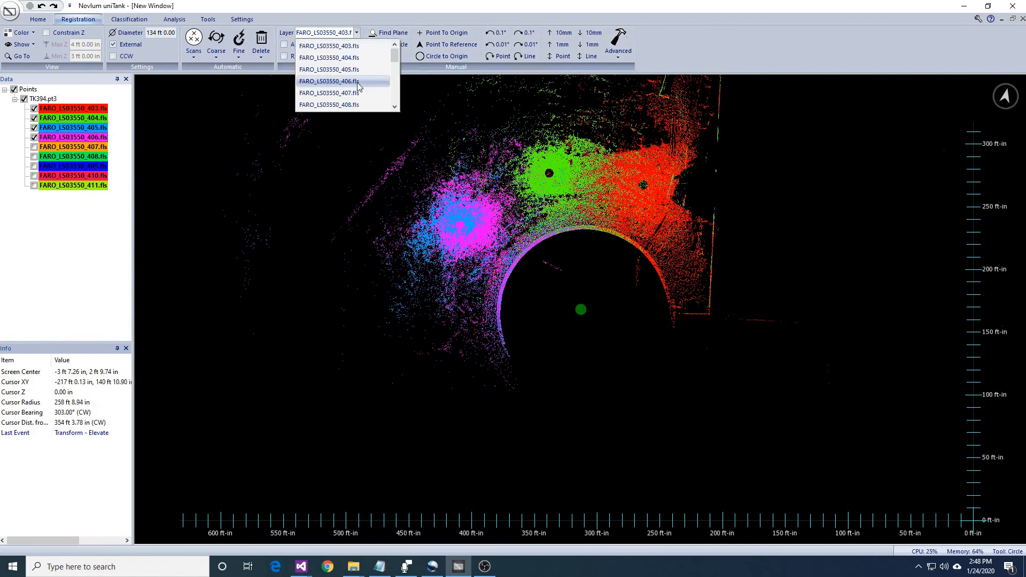
{"action": "left_click", "coordinate": [326, 80]}
{"action": "left_click", "coordinate": [336, 59]}
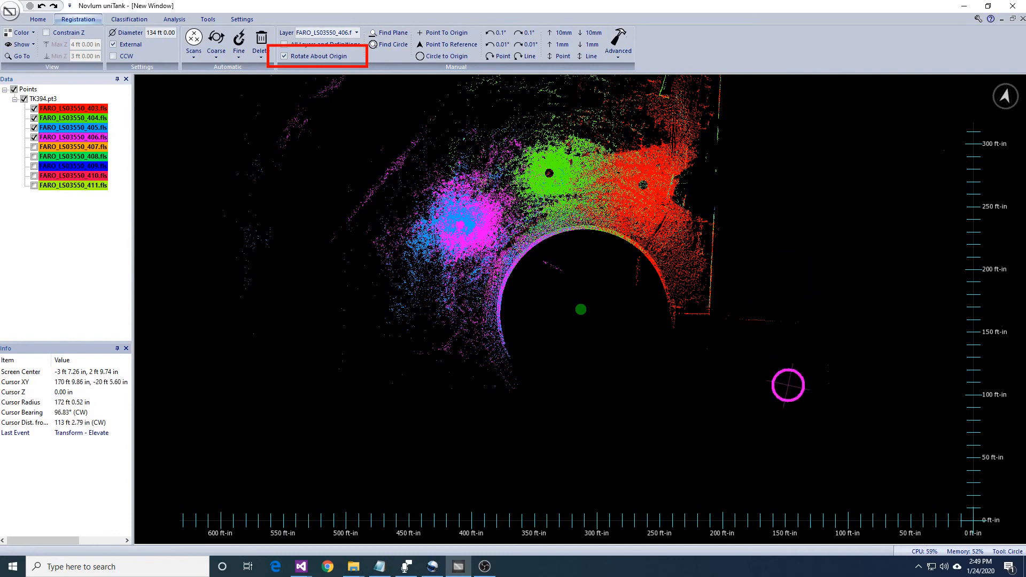
{"action": "left_click_drag", "start_coordinate": [837, 431], "coordinate": [816, 258]}
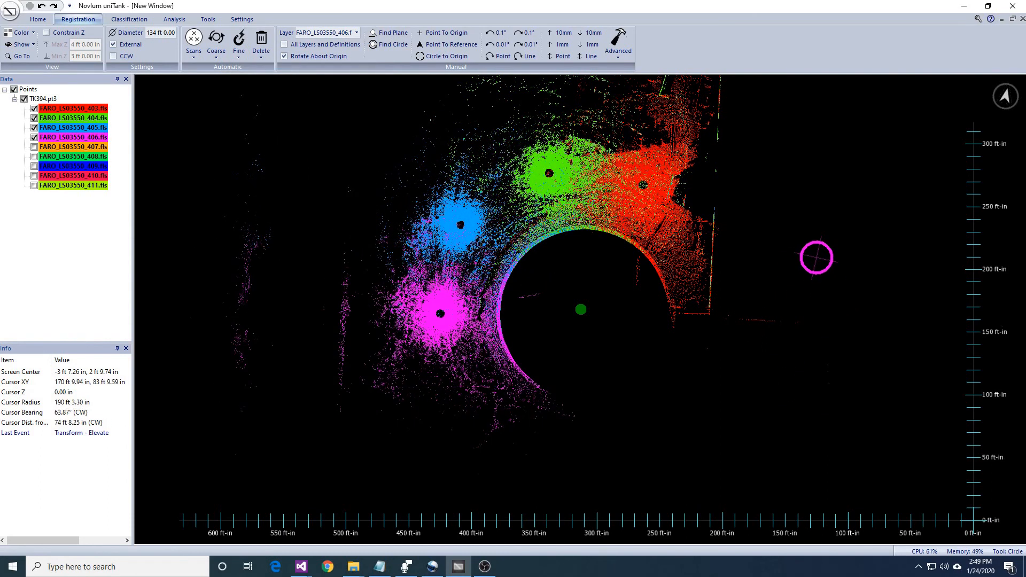
- Show layer FARO_LS03550_407 and rotate it counterclockwise about the origin until its scan position sits just past layer 406
{"action": "left_click", "coordinate": [34, 147]}
{"action": "left_click", "coordinate": [356, 33]}
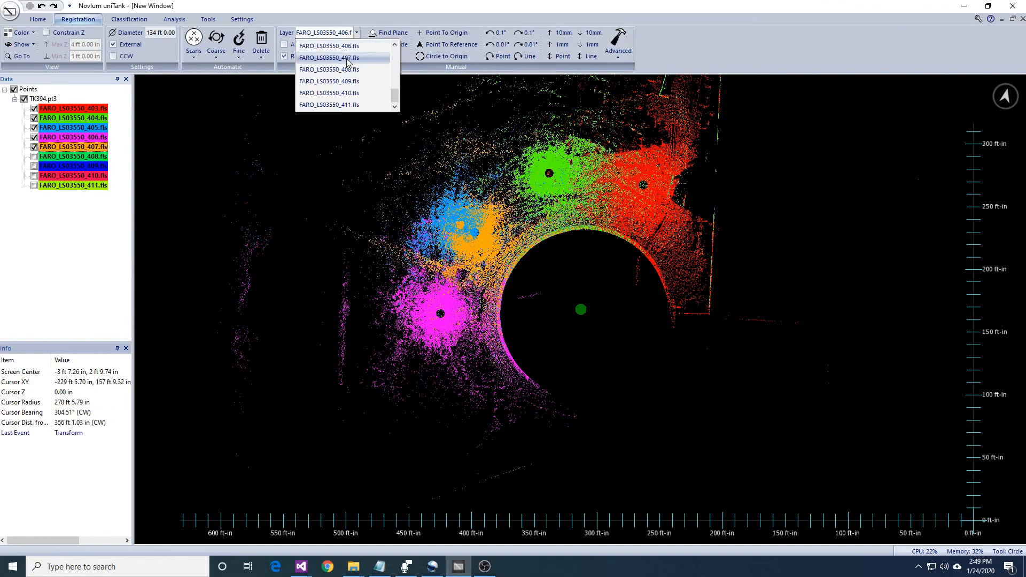
{"action": "left_click", "coordinate": [348, 57]}
{"action": "left_click_drag", "start_coordinate": [789, 408], "coordinate": [791, 180]}
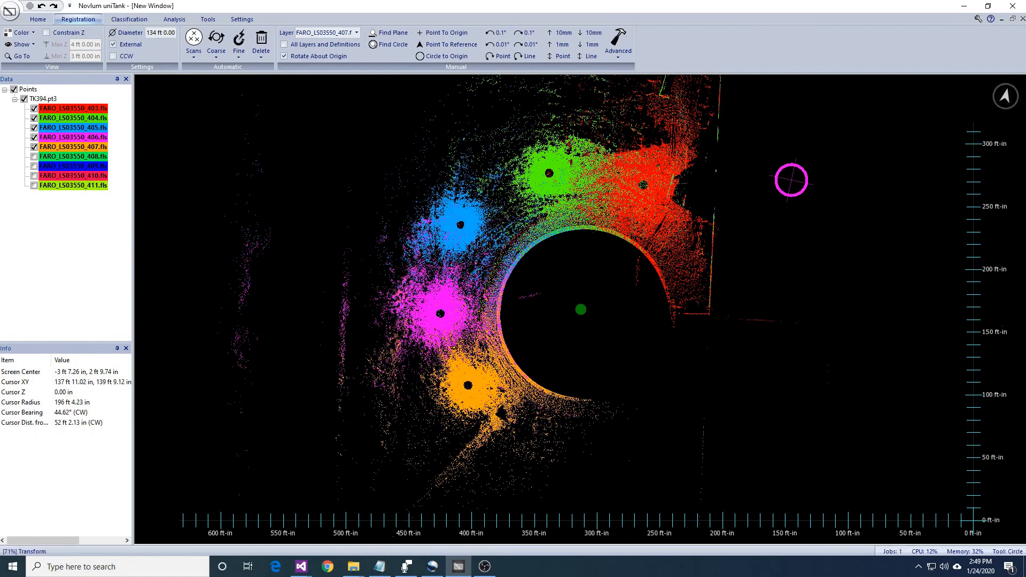
- Rotate layers FARO_LS03550_408, 409 and 410 into sequence around the tank, and turn on layer 411
{"action": "left_click", "coordinate": [356, 32]}
{"action": "left_click", "coordinate": [342, 69]}
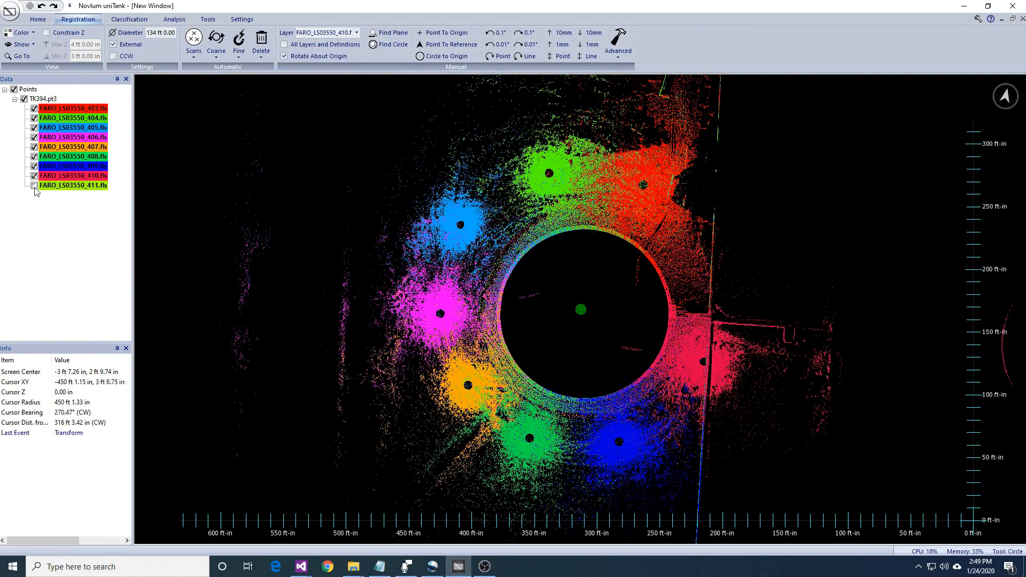
{"action": "left_click", "coordinate": [35, 187]}
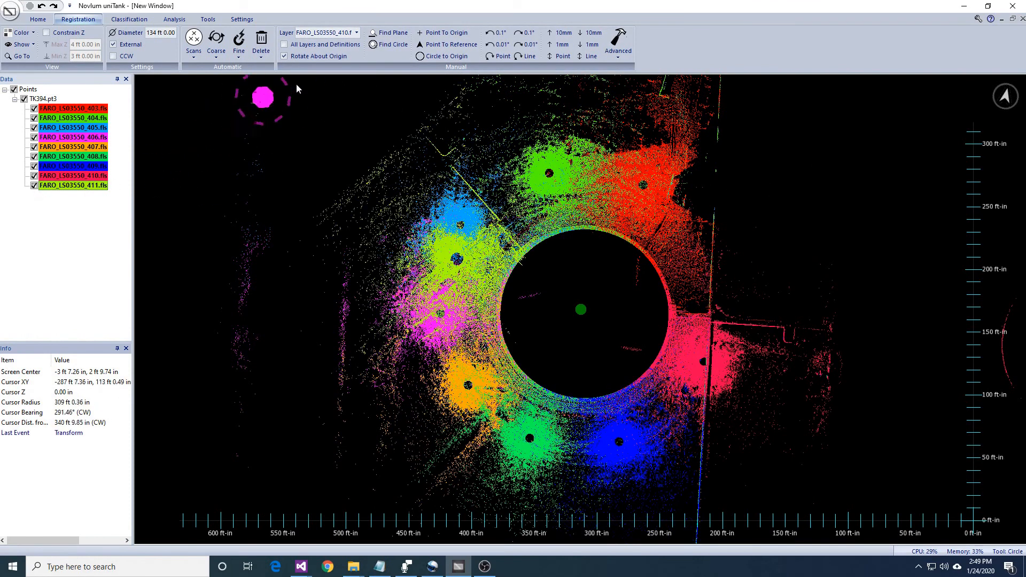
- Rotate layer FARO_LS03550_411 about the origin into the gap between layers 410 and 403, matching the straight pipe and wall lines
{"action": "left_click", "coordinate": [357, 33]}
{"action": "left_click", "coordinate": [339, 101]}
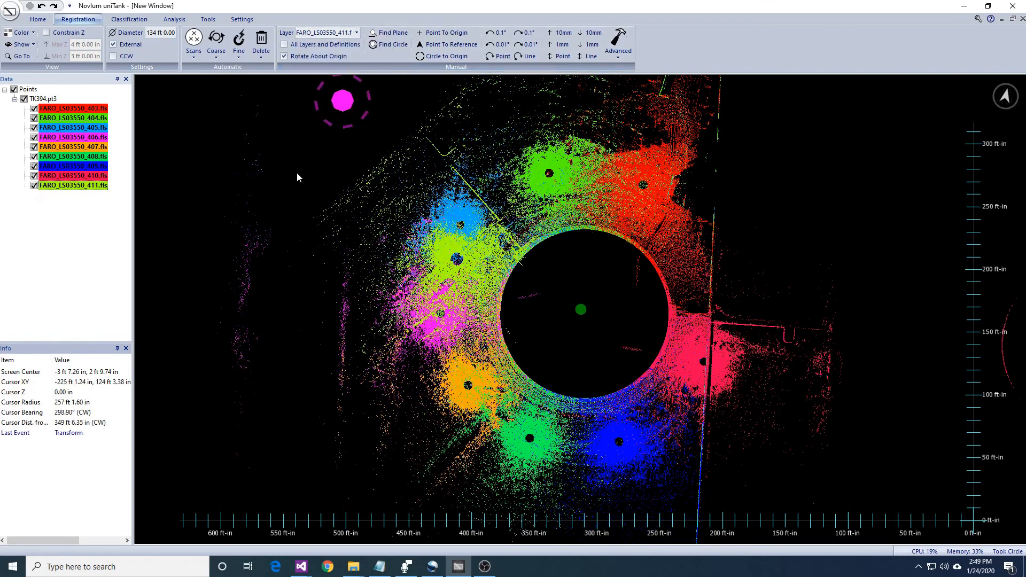
{"action": "left_click_drag", "start_coordinate": [229, 303], "coordinate": [685, 159]}
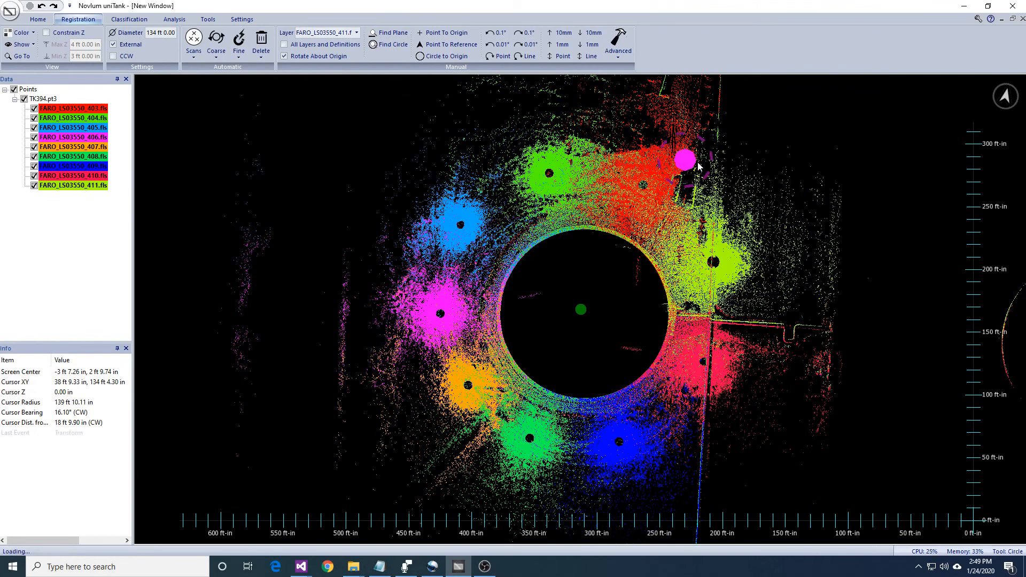
{"action": "middle_click_drag", "start_coordinate": [809, 270], "coordinate": [808, 284]}
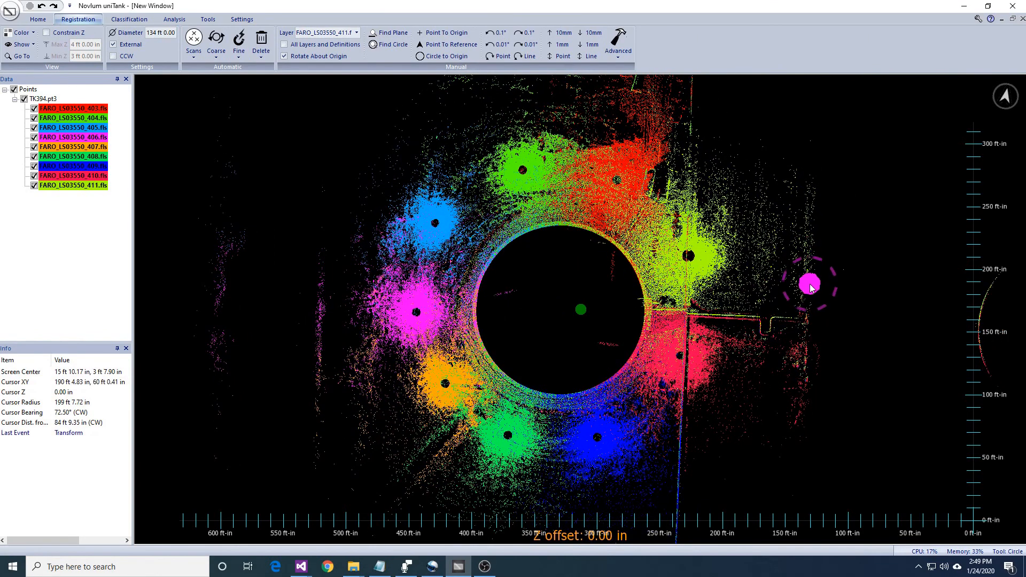
- Auto-translate the scan layers at Z 0 in with an externally scanned 134 ft shell diameter and Refine off
{"action": "scroll", "coordinate": [808, 284], "scroll_direction": "down", "scroll_amount": 1}
{"action": "left_click", "coordinate": [216, 51]}
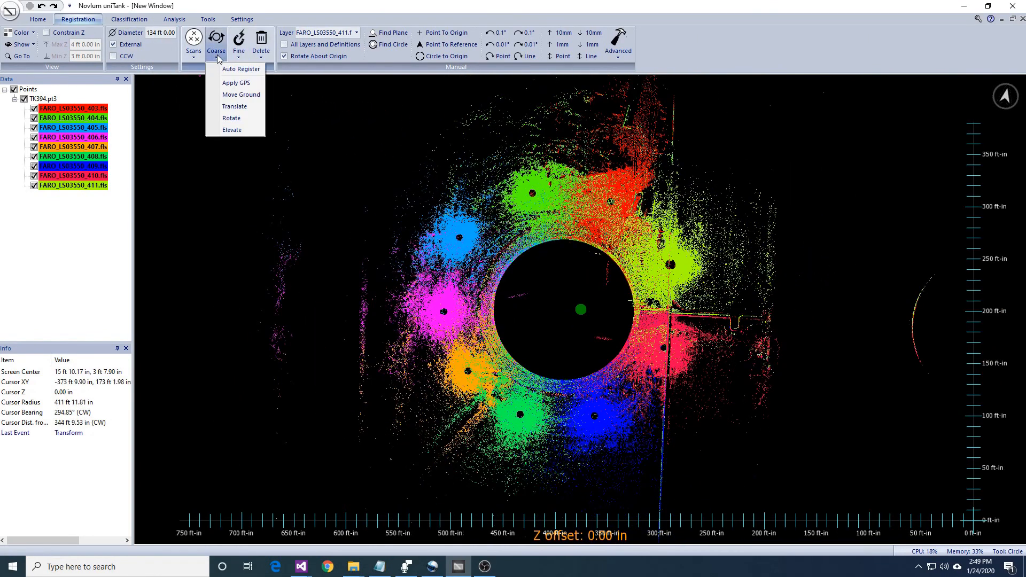
{"action": "left_click", "coordinate": [236, 107]}
{"action": "left_click", "coordinate": [515, 334]}
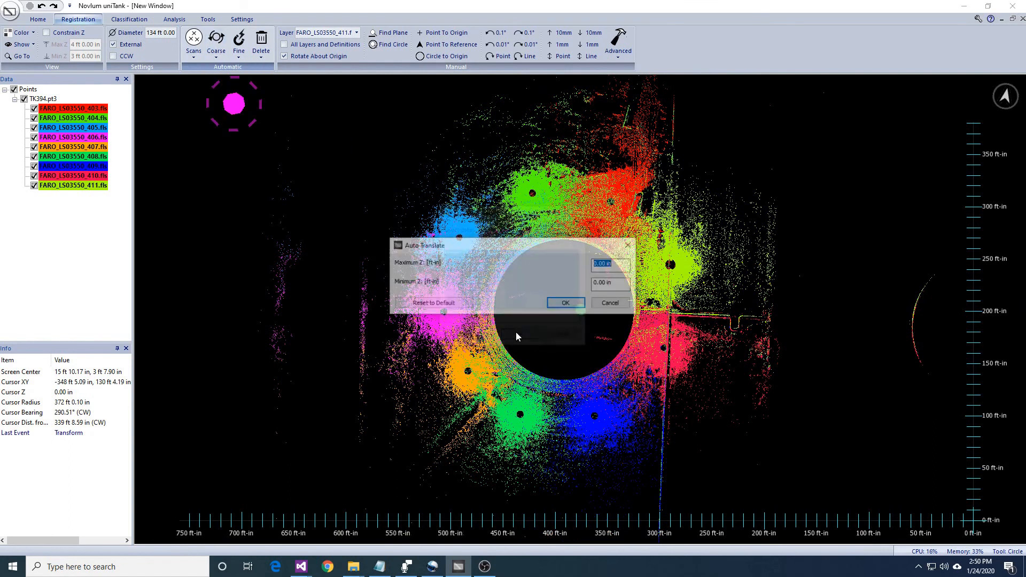
{"action": "left_click", "coordinate": [579, 305]}
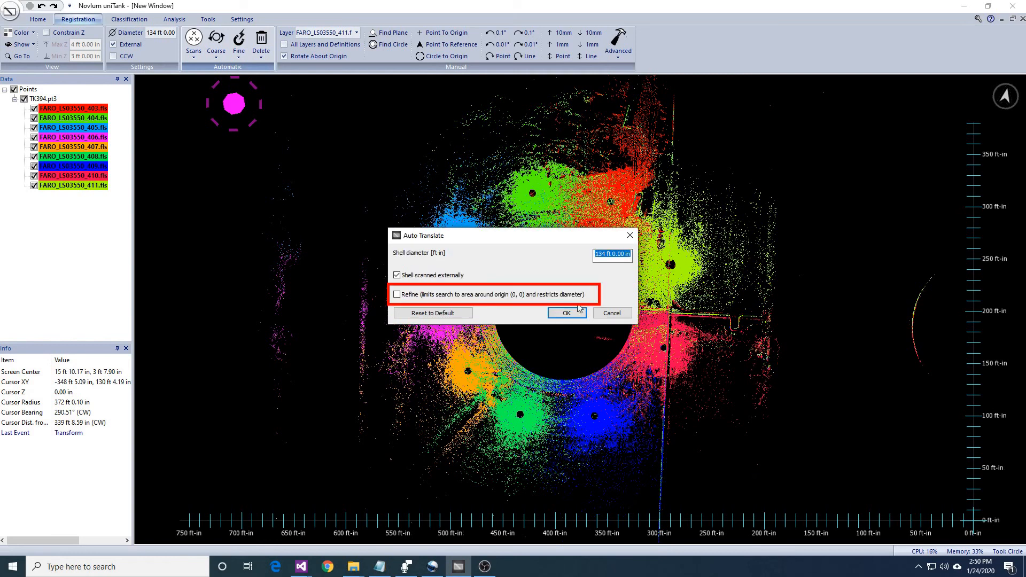
{"action": "left_click", "coordinate": [577, 314]}
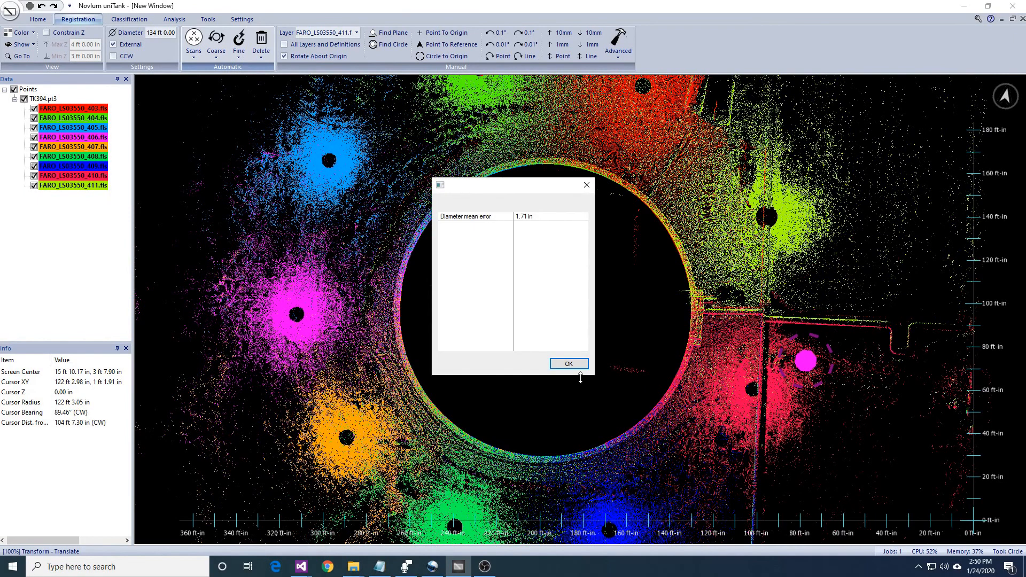
{"action": "left_click", "coordinate": [577, 364]}
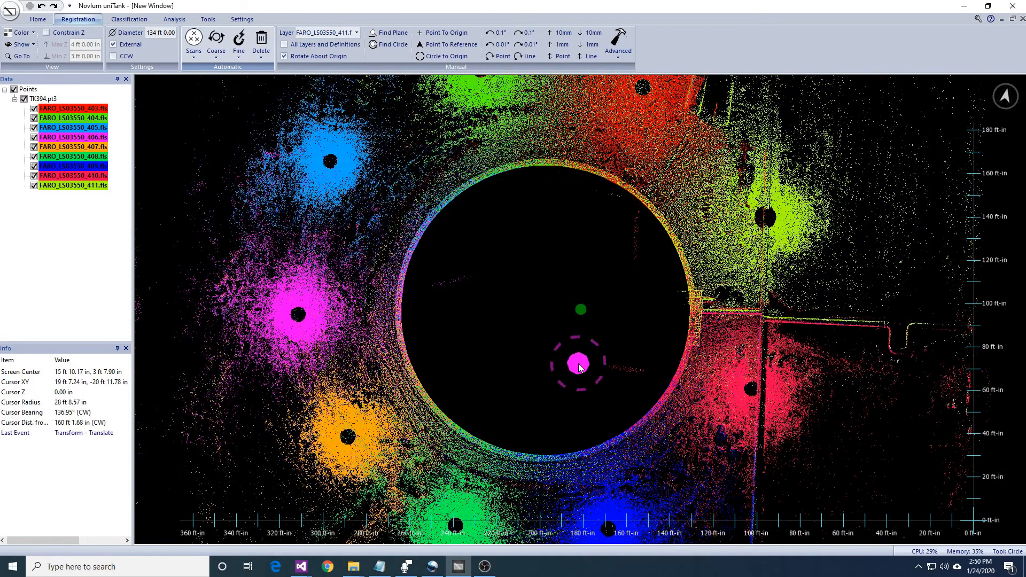
- Auto-elevate the TK394 scan layers as selected in the layer list
{"action": "scroll", "coordinate": [579, 367], "scroll_direction": "down", "scroll_amount": 3}
{"action": "left_click", "coordinate": [216, 54]}
{"action": "left_click", "coordinate": [232, 127]}
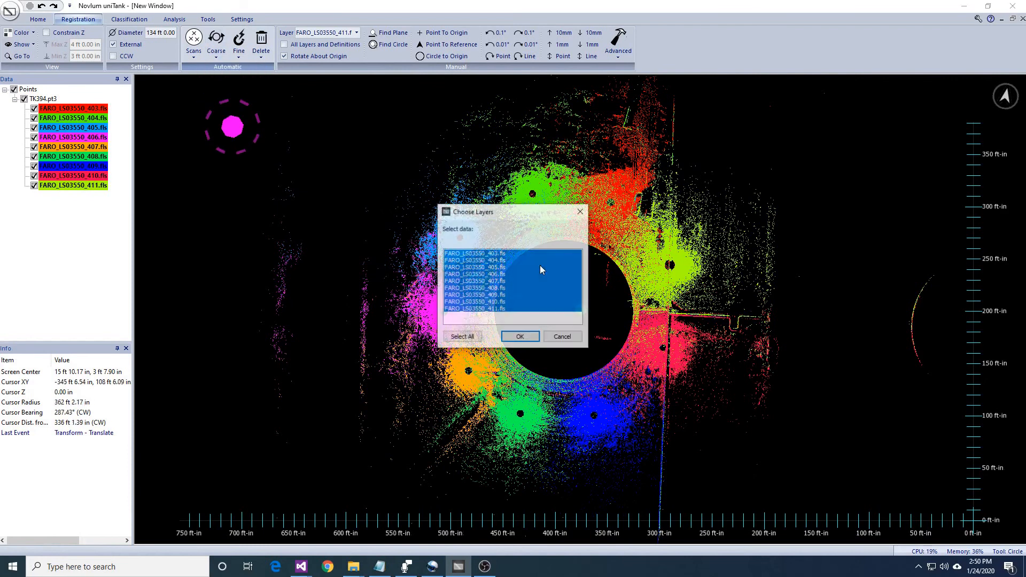
{"action": "left_click_drag", "start_coordinate": [515, 263], "coordinate": [516, 315]}
{"action": "left_click", "coordinate": [519, 337]}
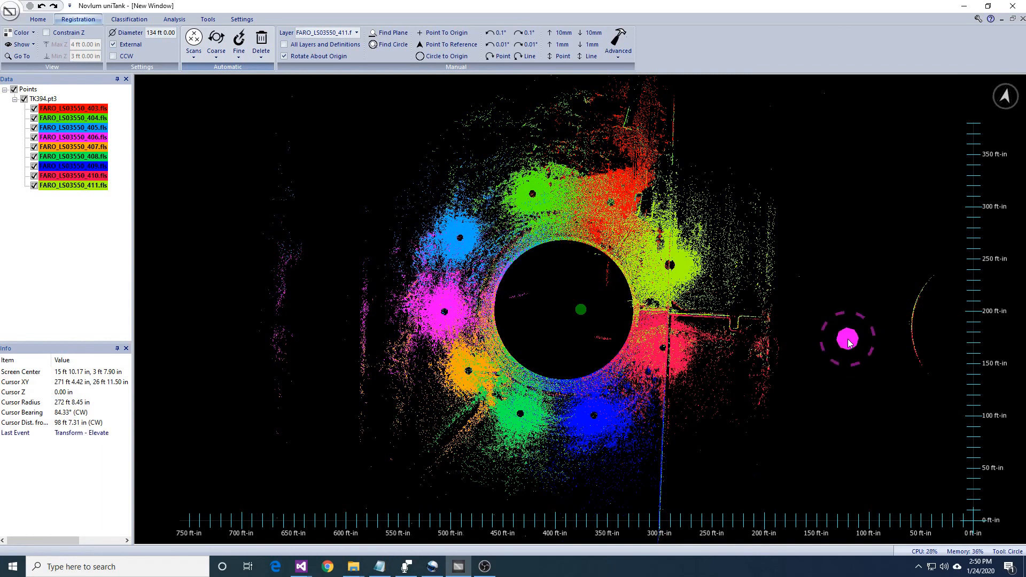
- Constrain the displayed points to Z 3 ft to 4 ft and enclose the tank shell in a circle about 146 ft across
{"action": "scroll", "coordinate": [828, 345], "scroll_direction": "up", "scroll_amount": 2}
{"action": "middle_click_drag", "start_coordinate": [753, 345], "coordinate": [774, 348]}
{"action": "middle_click_drag", "start_coordinate": [774, 348], "coordinate": [776, 414]}
{"action": "scroll", "coordinate": [776, 414], "scroll_direction": "up", "scroll_amount": 2}
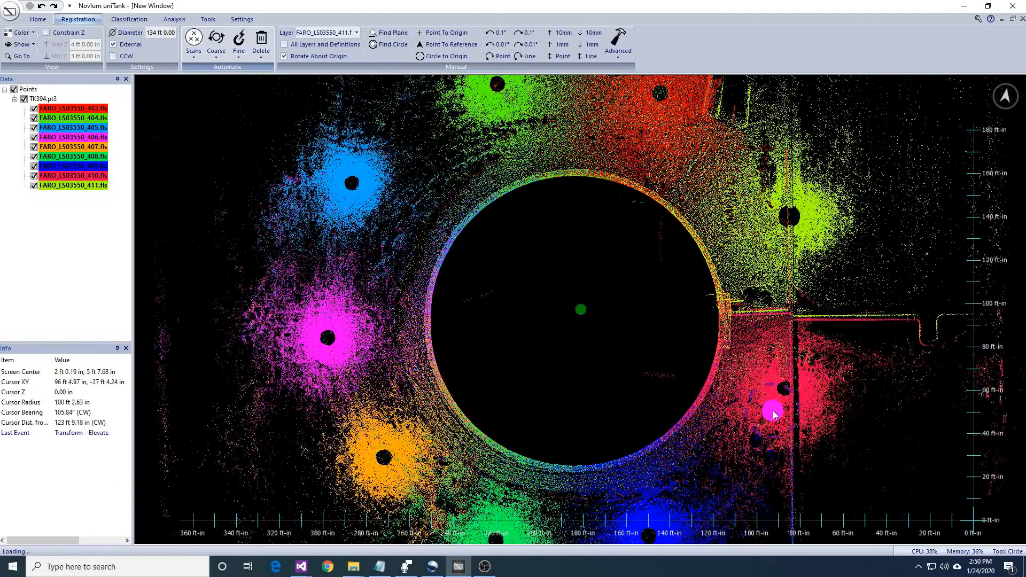
{"action": "left_click", "coordinate": [71, 33]}
{"action": "left_click_drag", "start_coordinate": [440, 227], "coordinate": [683, 431]}
- Define automatic horizontal translation and rotation fiducials of 12 in radius between Z 3 ft and 4 ft, and display the TK394.shp geometry
{"action": "left_click", "coordinate": [242, 50]}
{"action": "left_click", "coordinate": [249, 82]}
{"action": "left_click", "coordinate": [521, 336]}
{"action": "left_click", "coordinate": [528, 303]}
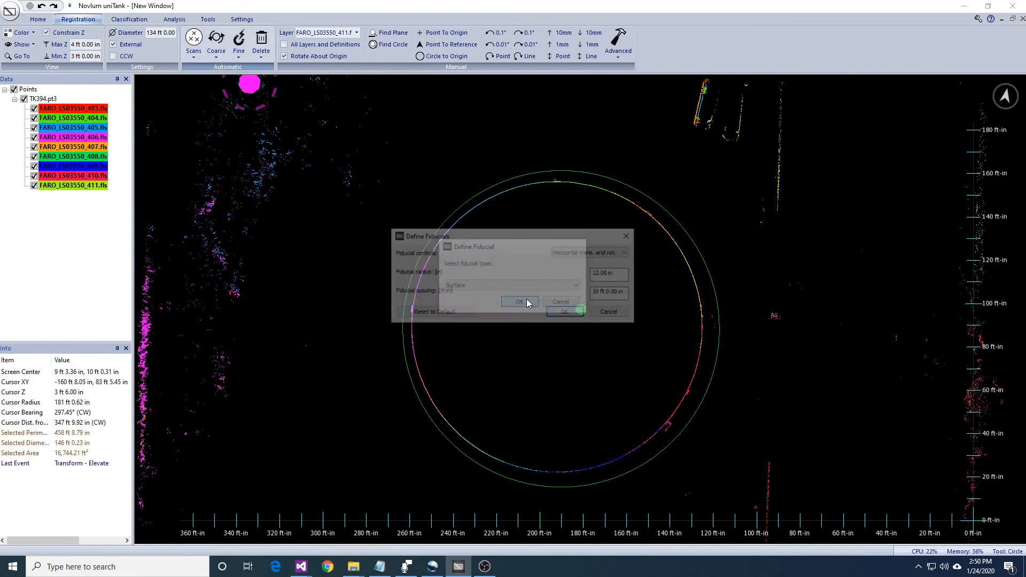
{"action": "left_click", "coordinate": [567, 314]}
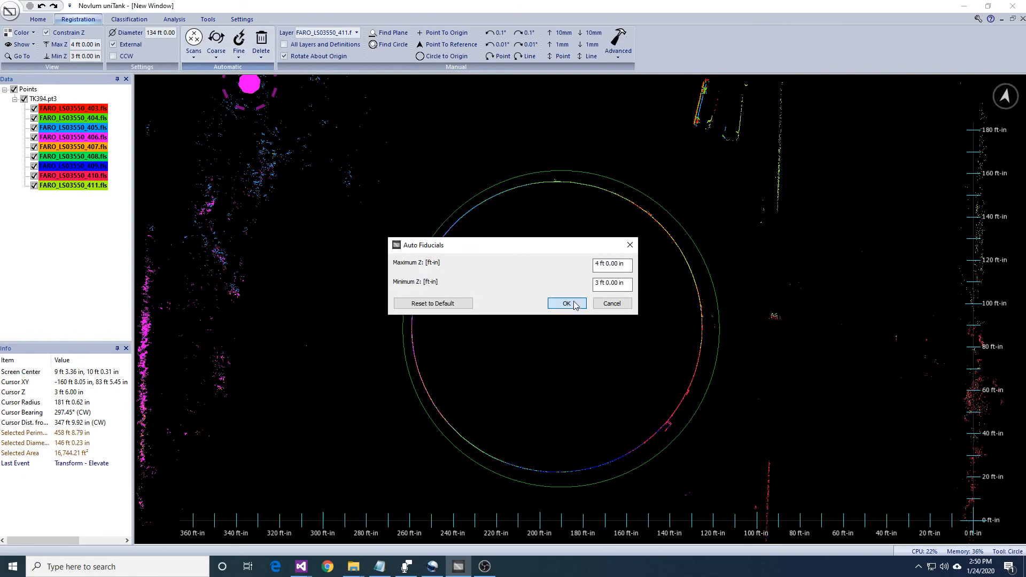
{"action": "left_click", "coordinate": [567, 304]}
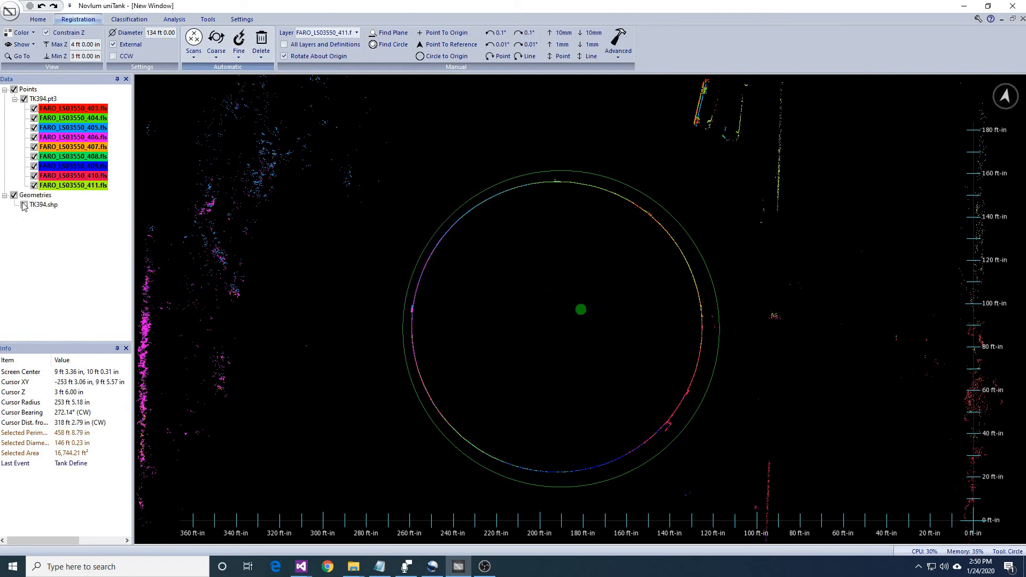
{"action": "left_click", "coordinate": [24, 204]}
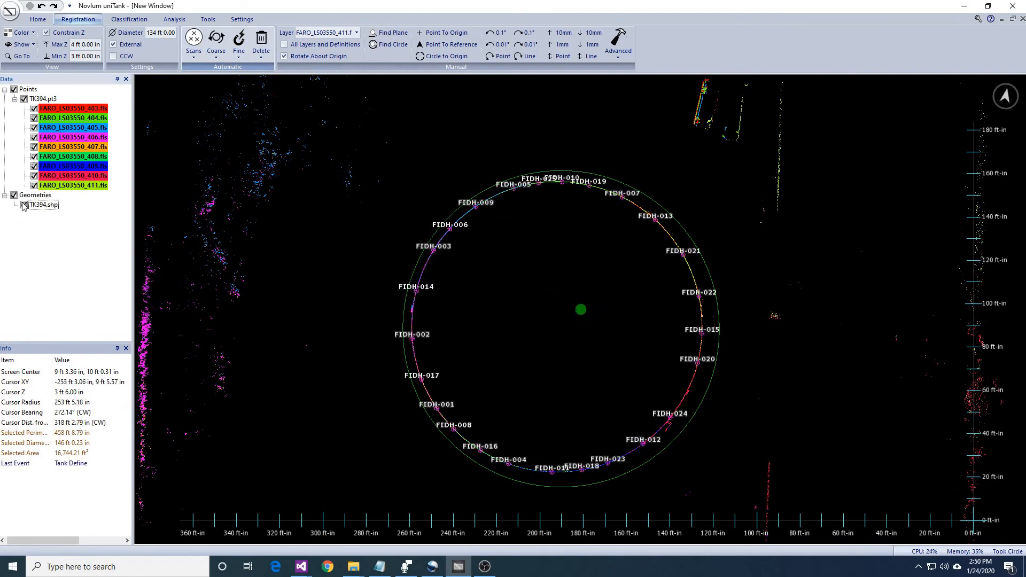
- Raise the constrained Z slice to the top rim of the tank, with maximum Z 48 ft and minimum Z 46.5 ft
{"action": "middle_click_drag", "start_coordinate": [624, 405], "coordinate": [620, 359]}
{"action": "scroll", "coordinate": [620, 358], "scroll_direction": "up", "scroll_amount": 12, "text": "ctrl"}
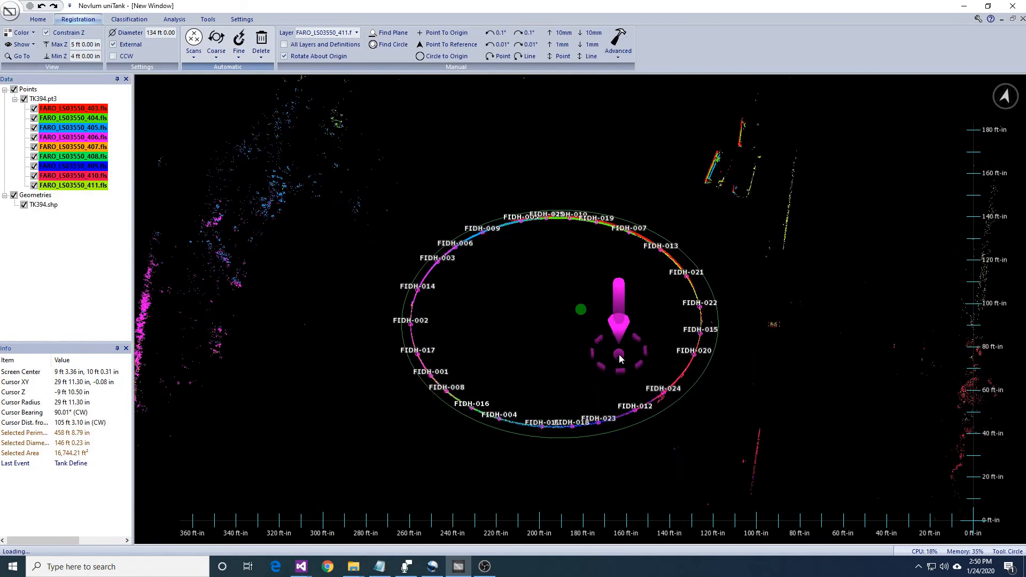
{"action": "scroll", "coordinate": [620, 358], "scroll_direction": "up", "scroll_amount": 20, "text": "ctrl"}
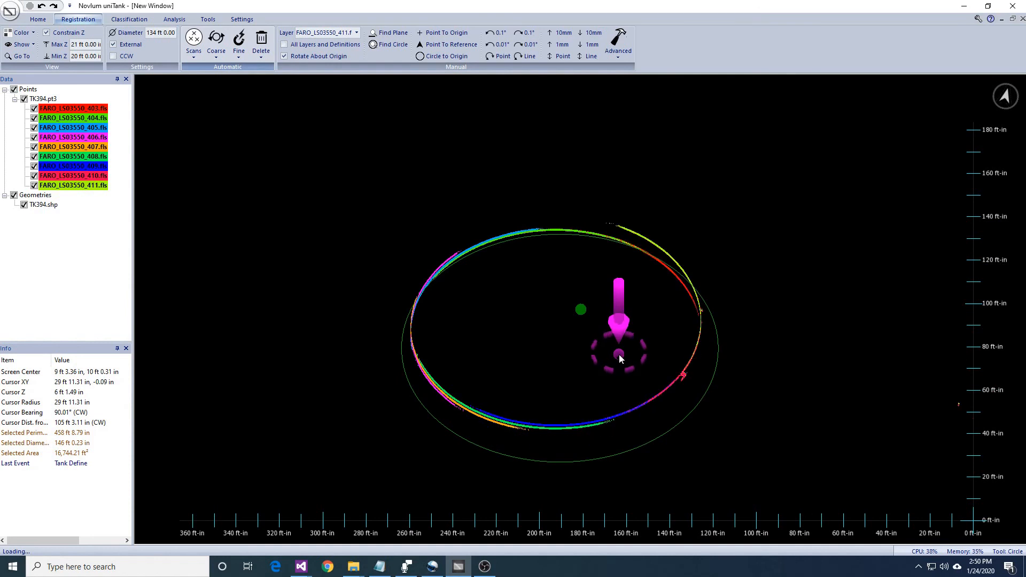
{"action": "scroll", "coordinate": [620, 358], "scroll_direction": "up", "scroll_amount": 7, "text": "ctrl"}
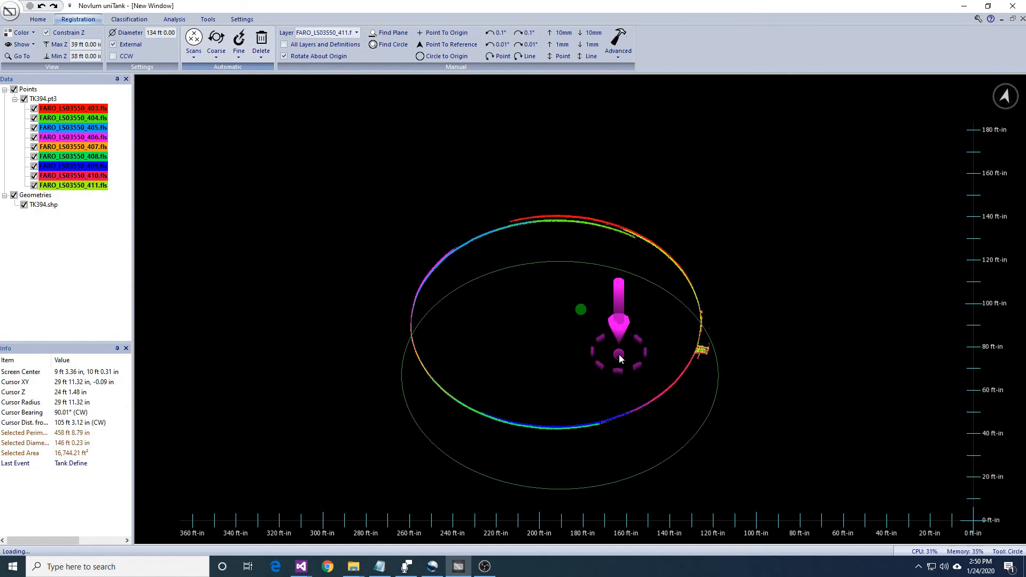
{"action": "scroll", "coordinate": [620, 358], "scroll_direction": "up", "scroll_amount": 3, "text": "ctrl"}
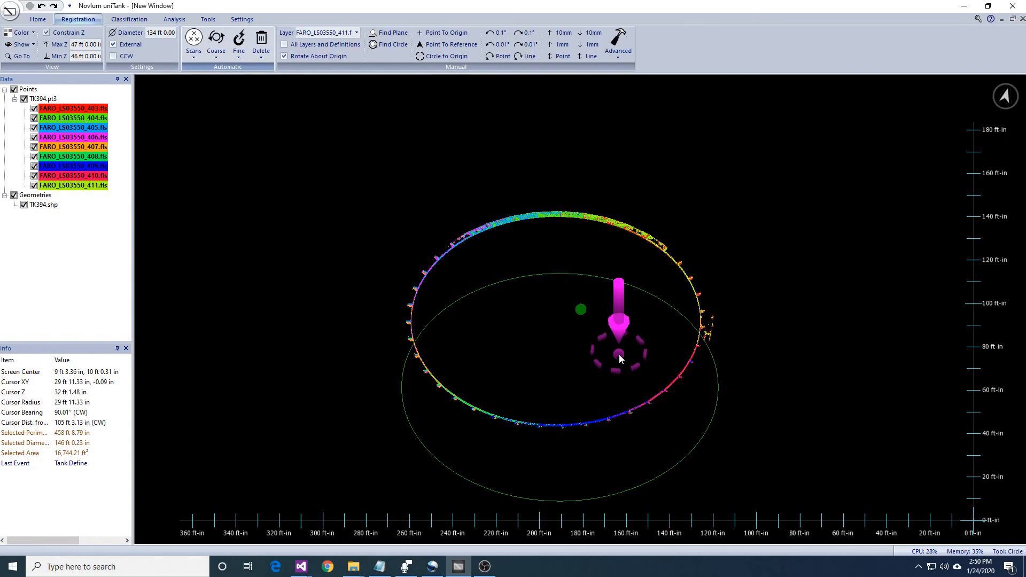
{"action": "scroll", "coordinate": [619, 358], "scroll_direction": "up", "scroll_amount": 1, "text": "ctrl"}
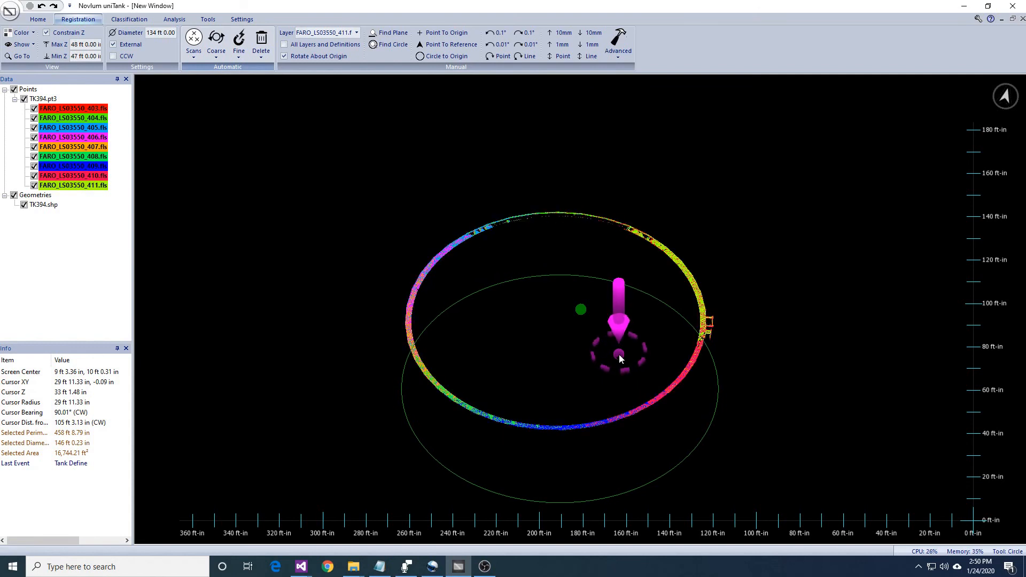
{"action": "scroll", "coordinate": [415, 226], "scroll_direction": "up", "scroll_amount": 1}
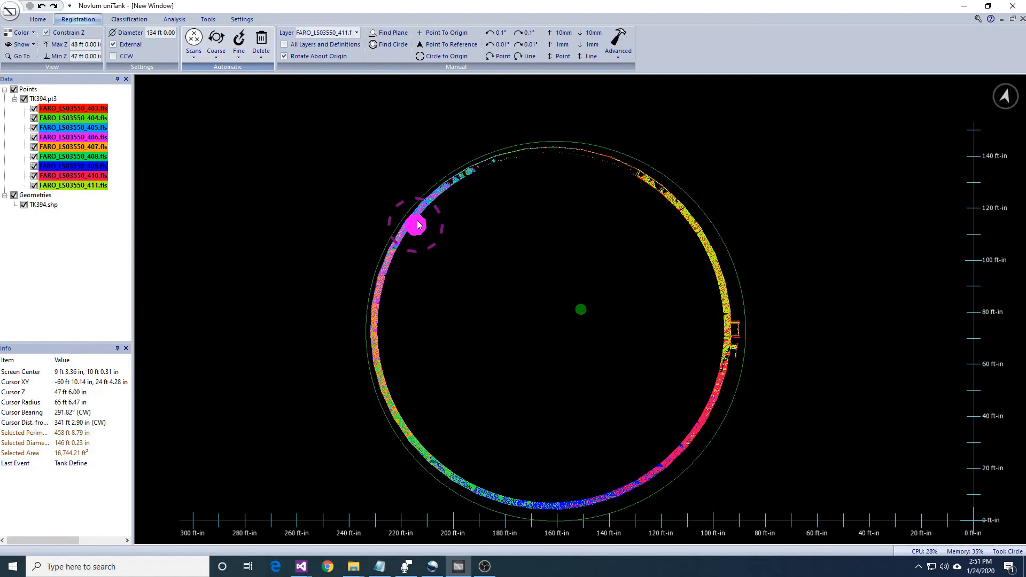
{"action": "left_click", "coordinate": [82, 58]}
{"action": "type", "text": "46.5"}
{"action": "key", "text": "Return"}
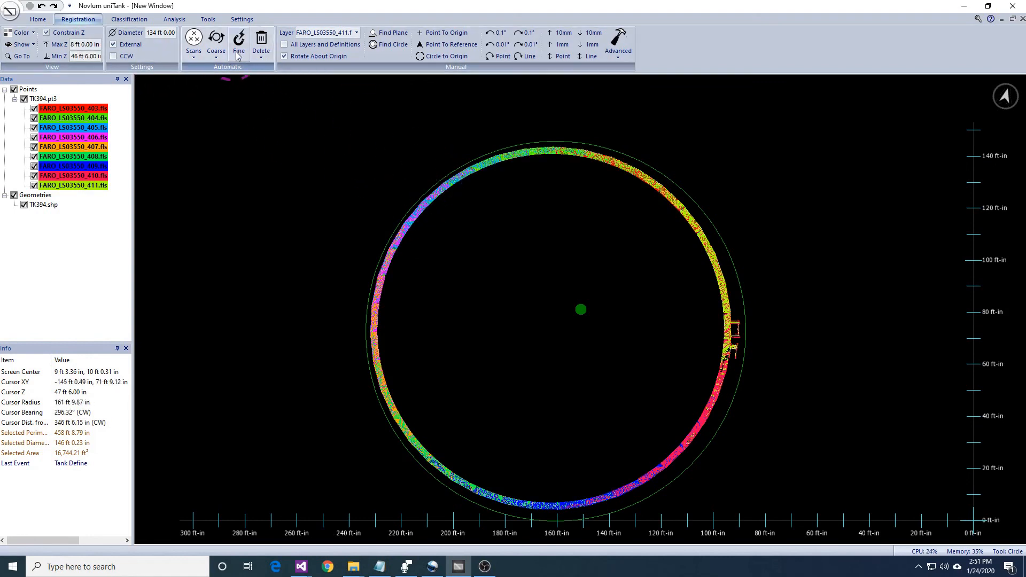
- Define automatic vertical fiducials around the tank's top rim between Z 46 ft 6 in and 48 ft
{"action": "left_click", "coordinate": [239, 54]}
{"action": "left_click", "coordinate": [254, 80]}
{"action": "left_click", "coordinate": [522, 334]}
{"action": "left_click", "coordinate": [520, 302]}
{"action": "left_click", "coordinate": [590, 252]}
{"action": "left_click", "coordinate": [590, 269]}
{"action": "left_click", "coordinate": [565, 314]}
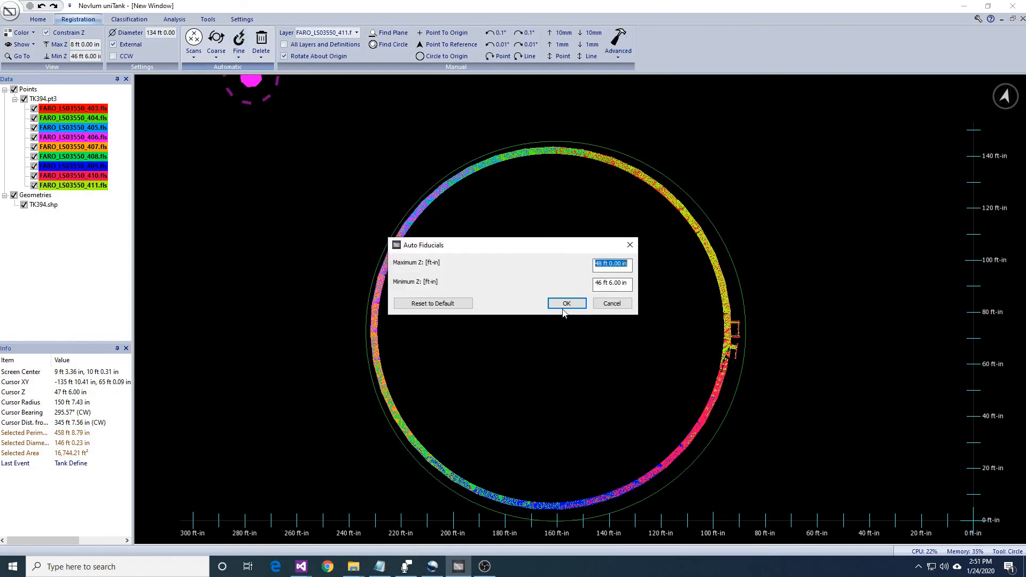
{"action": "left_click", "coordinate": [567, 304]}
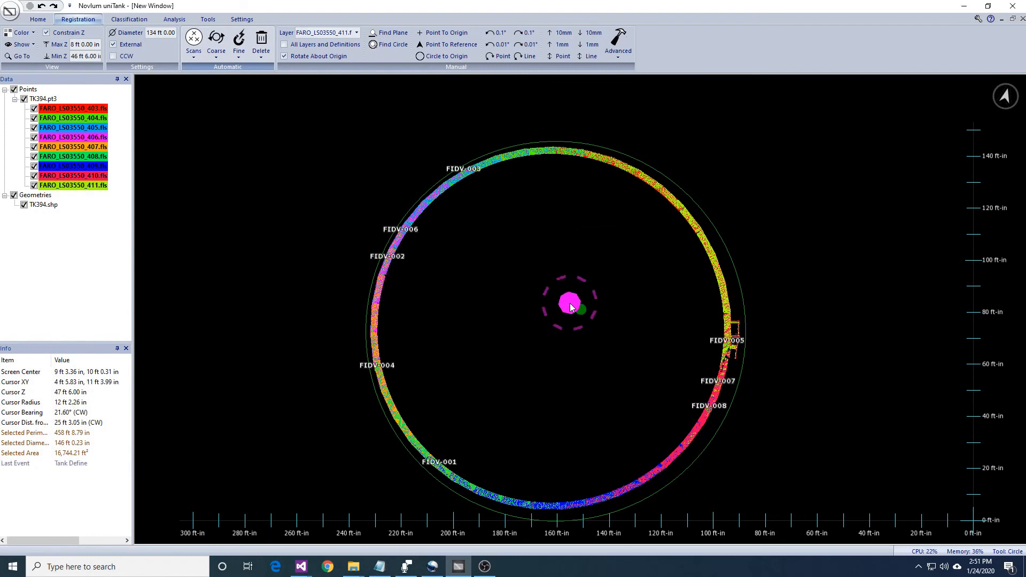
- Mark a series of points all around the tank's top rim, filling the gaps between the existing vertical fiducials
{"action": "middle_click_drag", "start_coordinate": [570, 303], "coordinate": [614, 244]}
{"action": "scroll", "coordinate": [594, 328], "scroll_direction": "up", "scroll_amount": 4}
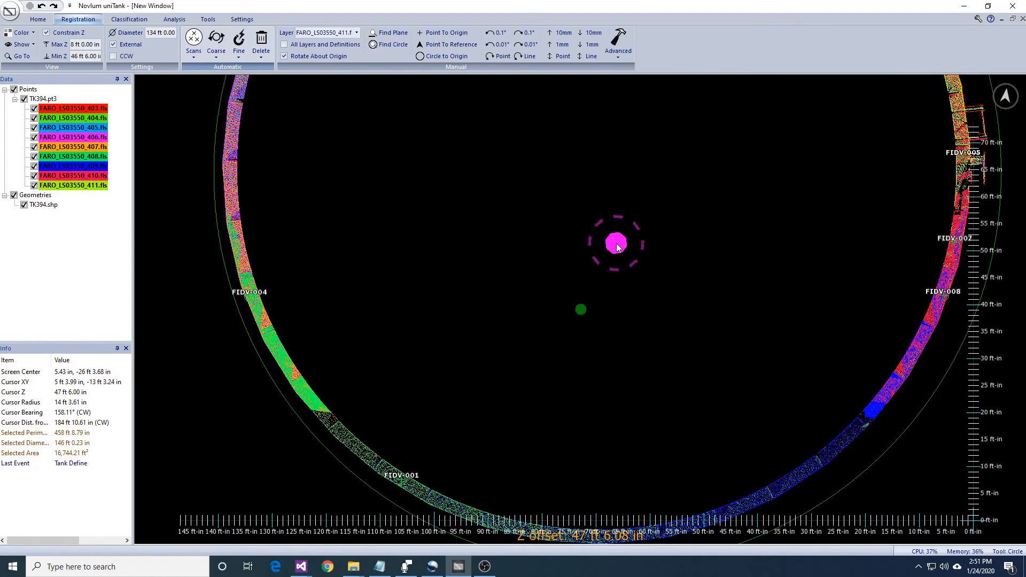
{"action": "middle_click_drag", "start_coordinate": [503, 344], "coordinate": [587, 405]}
{"action": "middle_click_drag", "start_coordinate": [597, 220], "coordinate": [564, 346]}
{"action": "key", "text": "Escape"}
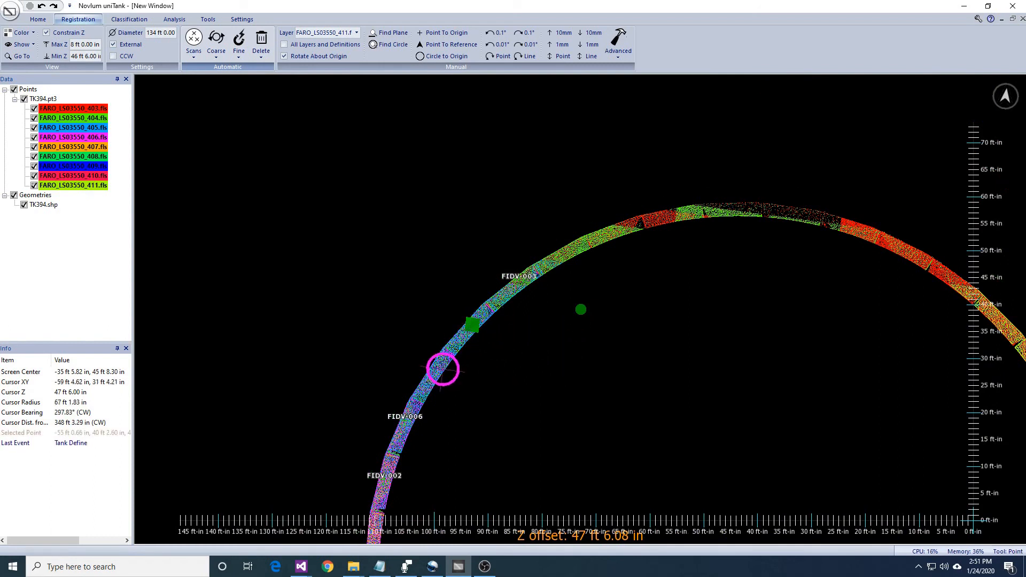
{"action": "middle_click_drag", "start_coordinate": [433, 373], "coordinate": [597, 258]}
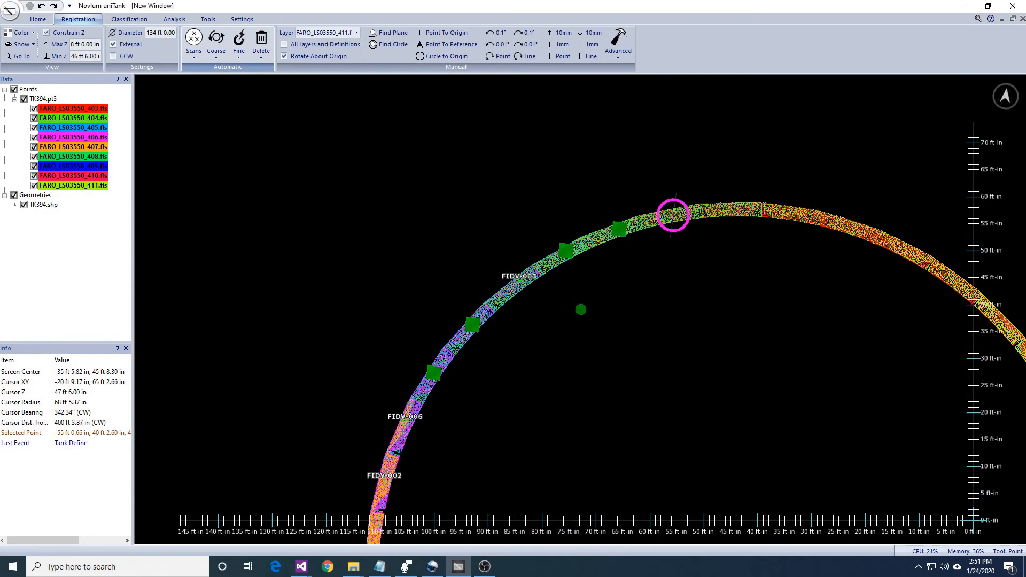
{"action": "middle_click_drag", "start_coordinate": [461, 513], "coordinate": [514, 325]}
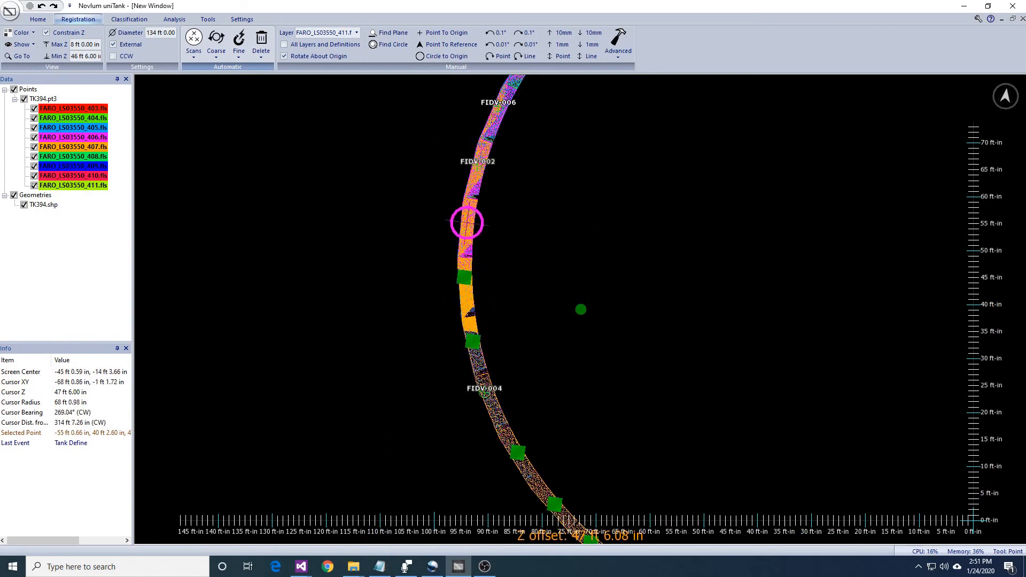
- Define vertical translation fiducials of 12 in radius at the points marked around the top rim
{"action": "left_click", "coordinate": [239, 57]}
{"action": "left_click", "coordinate": [249, 82]}
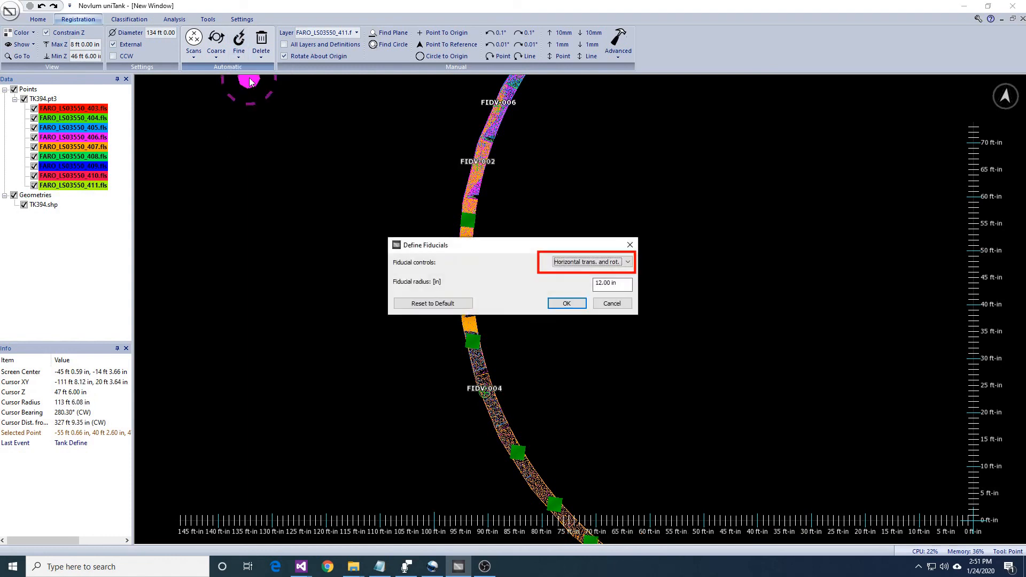
{"action": "key", "text": "Return"}
- Constrain the displayed points to Z 45 ft to 46 ft 6 in and clear the marked rim points
{"action": "middle_click_drag", "start_coordinate": [723, 264], "coordinate": [635, 326]}
{"action": "scroll", "coordinate": [611, 281], "scroll_direction": "down", "scroll_amount": 1}
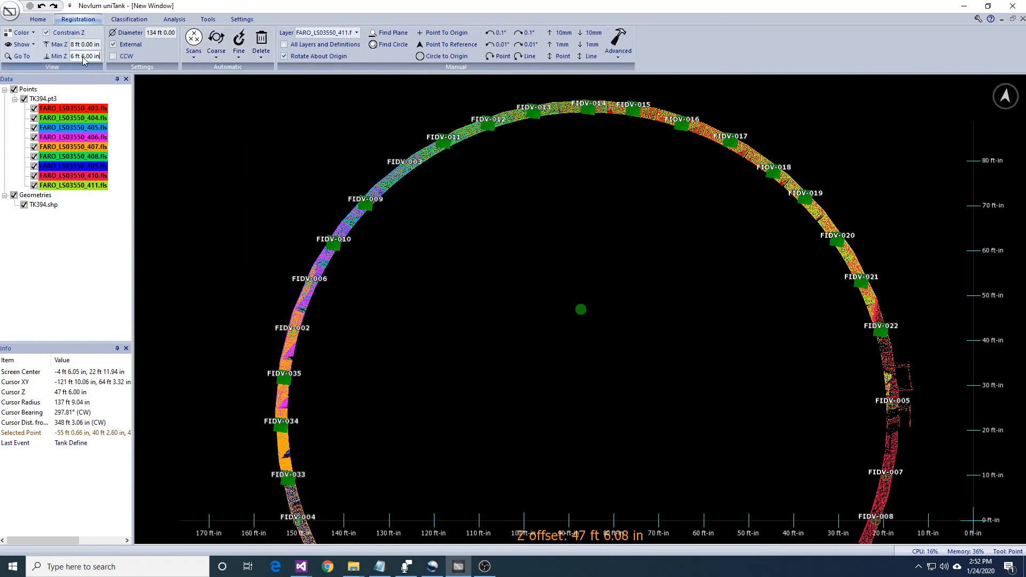
{"action": "left_click", "coordinate": [570, 300]}
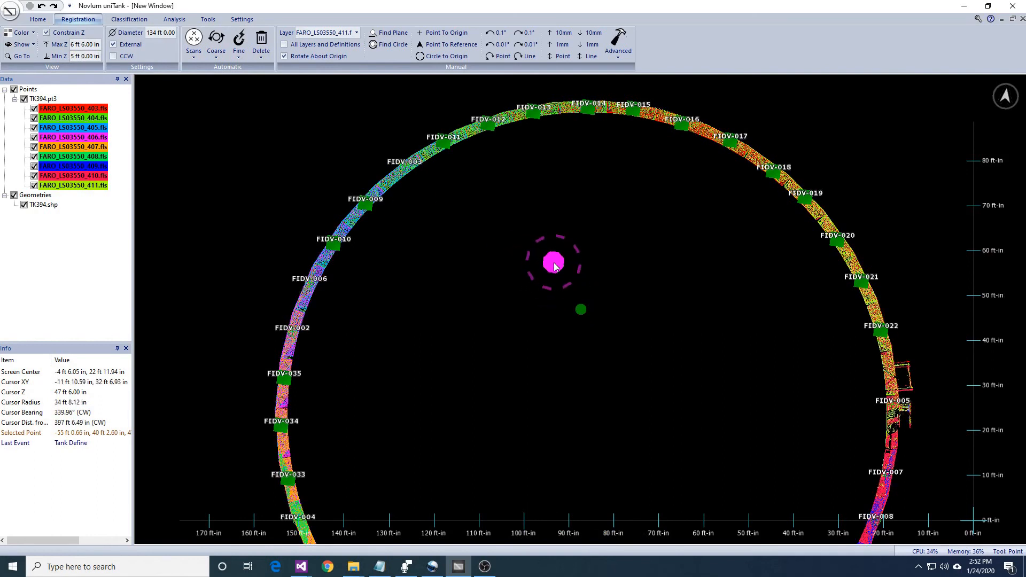
{"action": "middle_click_drag", "start_coordinate": [613, 228], "coordinate": [624, 235]}
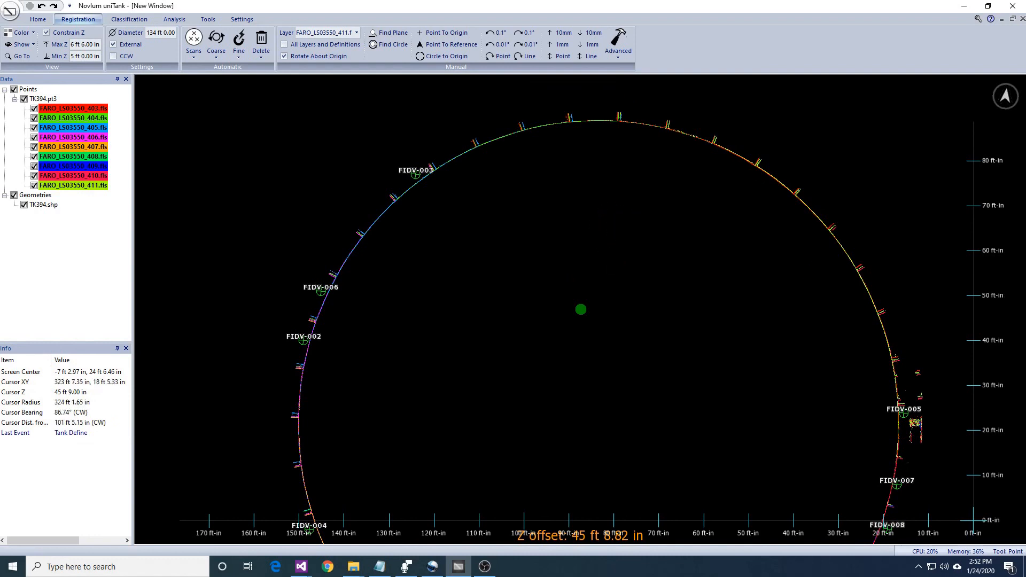
- Mark a point on each of the short radial brackets projecting from the shell, all the way around the tank
{"action": "middle_click_drag", "start_coordinate": [531, 290], "coordinate": [621, 342]}
{"action": "scroll", "coordinate": [623, 344], "scroll_direction": "up", "scroll_amount": 4}
{"action": "right_click_drag", "start_coordinate": [664, 350], "coordinate": [691, 346]}
{"action": "key", "text": "space"}
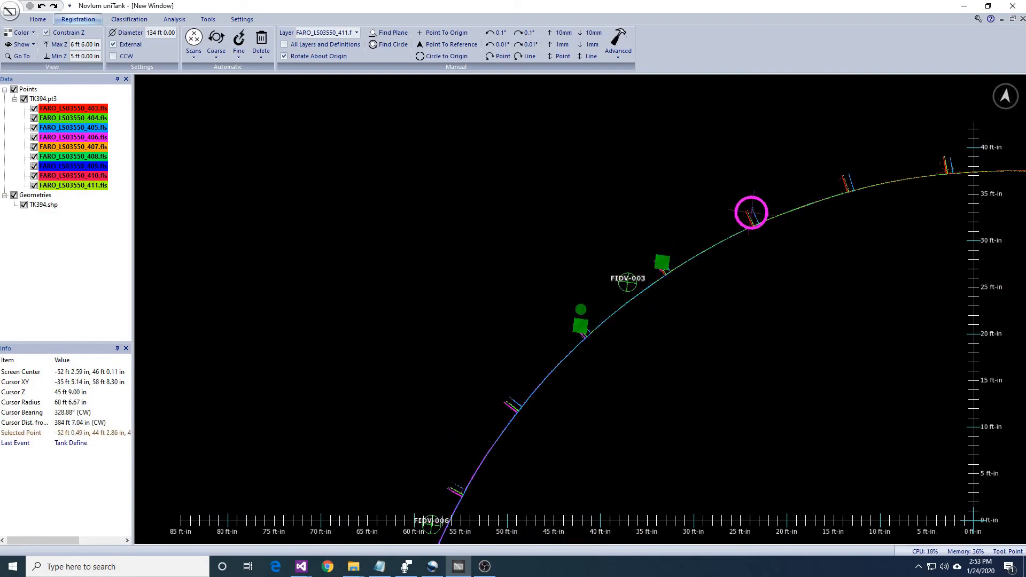
{"action": "left_click", "coordinate": [849, 178]}
{"action": "middle_click_drag", "start_coordinate": [852, 236], "coordinate": [733, 277]}
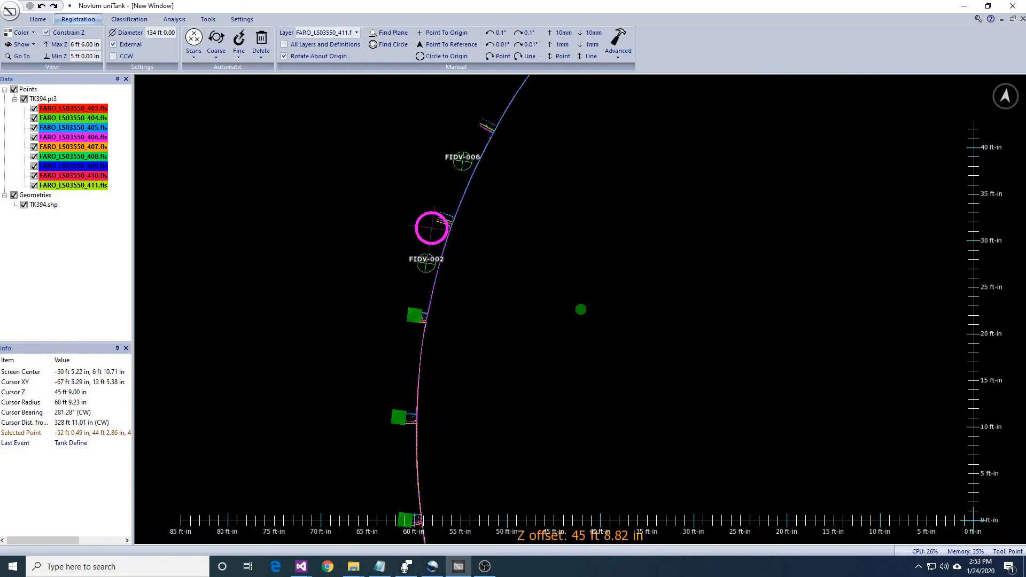
{"action": "left_click", "coordinate": [481, 122]}
{"action": "middle_click_drag", "start_coordinate": [530, 201], "coordinate": [516, 266]}
- Define horizontal translation and rotation fiducials of 12 in radius at the marked shell brackets
{"action": "left_click", "coordinate": [246, 58]}
{"action": "left_click", "coordinate": [252, 85]}
{"action": "key", "text": "Return"}
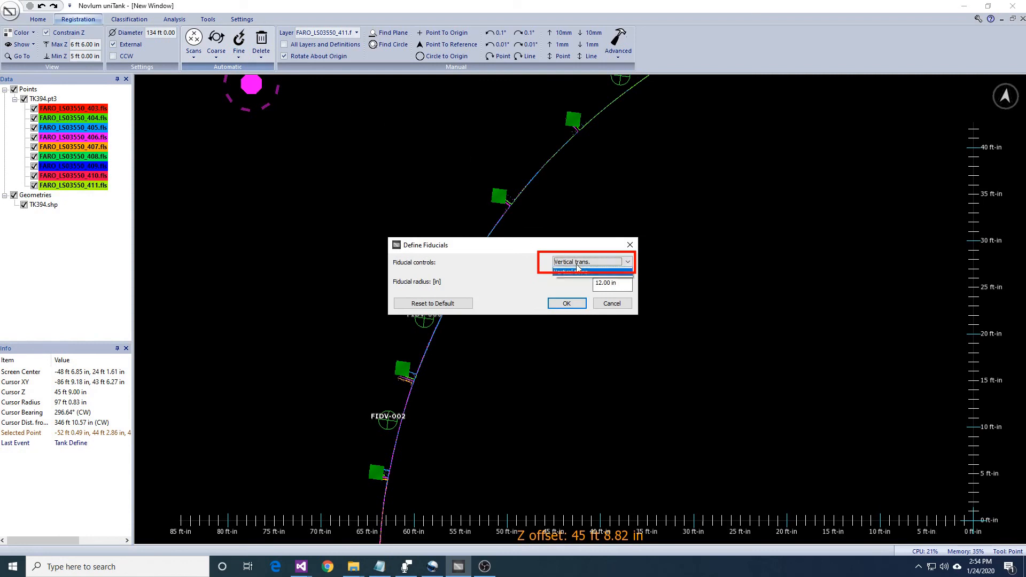
{"action": "left_click", "coordinate": [570, 306]}
{"action": "middle_click_drag", "start_coordinate": [652, 295], "coordinate": [522, 343]}
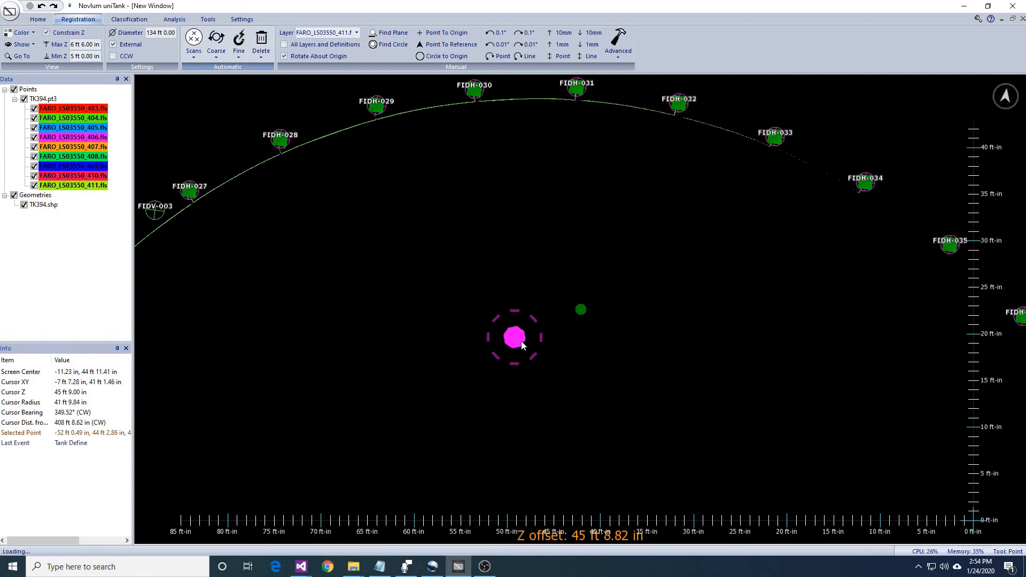
- Turn off the Z constraint and examine the surroundings outside the tank, around the wall corner near ground level
{"action": "scroll", "coordinate": [678, 347], "scroll_direction": "down", "scroll_amount": 5}
{"action": "middle_click_drag", "start_coordinate": [679, 347], "coordinate": [662, 316]}
{"action": "right_click_drag", "start_coordinate": [661, 315], "coordinate": [820, 450]}
{"action": "left_click", "coordinate": [47, 32]}
{"action": "scroll", "coordinate": [801, 374], "scroll_direction": "up", "scroll_amount": 5}
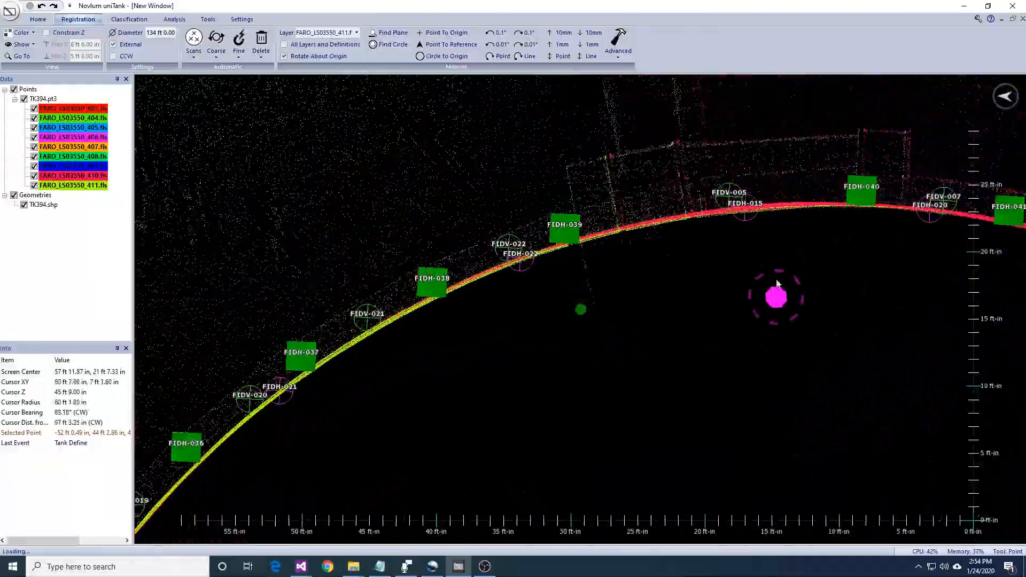
{"action": "middle_click_drag", "start_coordinate": [778, 285], "coordinate": [694, 401]}
{"action": "right_click_drag", "start_coordinate": [691, 407], "coordinate": [718, 336]}
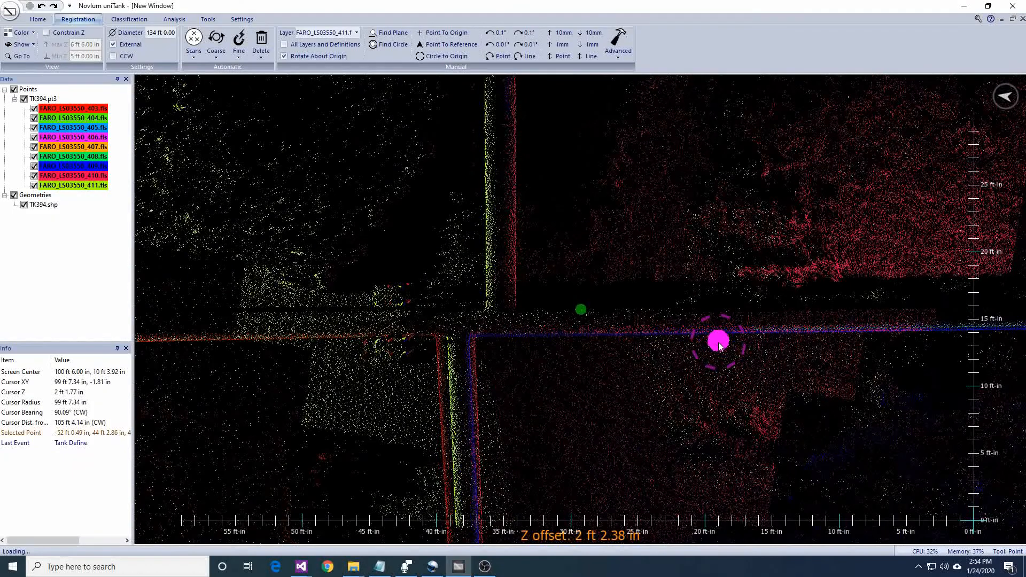
- Turn the Z constraint back on with maximum 3 ft and minimum 2 ft around the wall corner outside the tank
{"action": "left_click", "coordinate": [58, 32]}
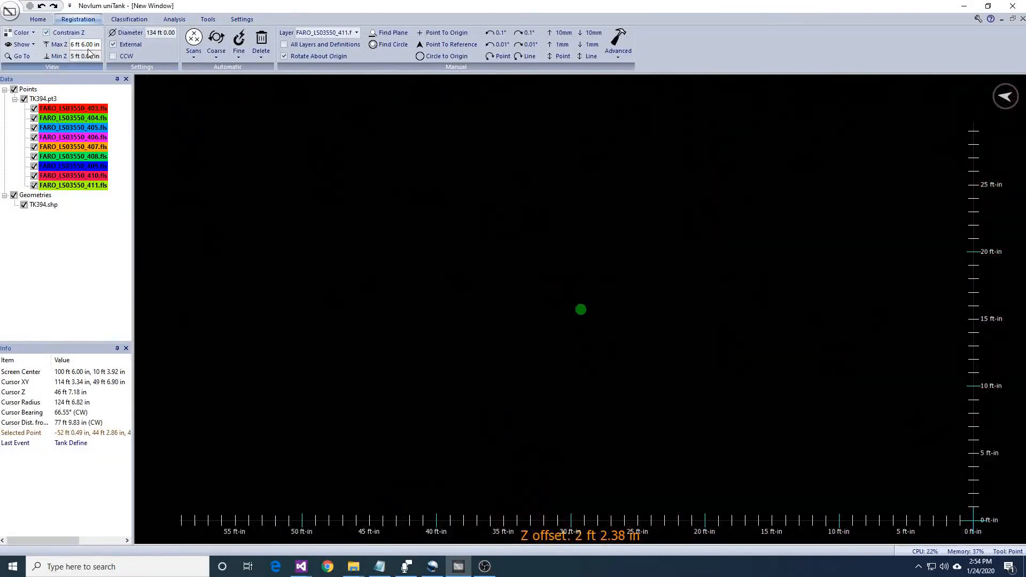
{"action": "key", "text": "Return"}
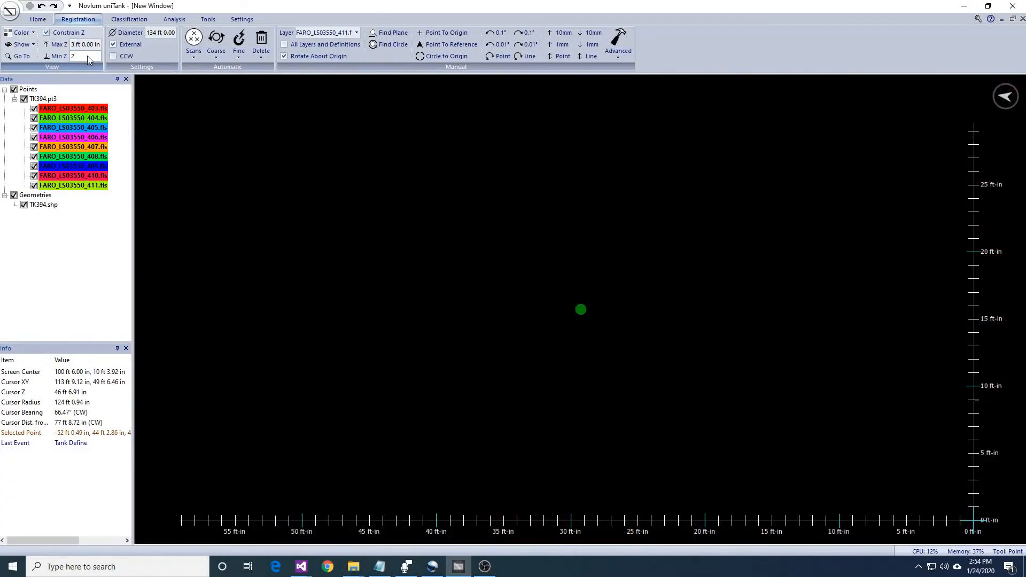
{"action": "scroll", "coordinate": [757, 413], "scroll_direction": "up", "scroll_amount": 3}
{"action": "middle_click_drag", "start_coordinate": [738, 368], "coordinate": [750, 213]}
{"action": "scroll", "coordinate": [754, 253], "scroll_direction": "down", "scroll_amount": 6}
{"action": "middle_click_drag", "start_coordinate": [756, 394], "coordinate": [758, 278]}
{"action": "middle_click_drag", "start_coordinate": [757, 235], "coordinate": [739, 353]}
{"action": "scroll", "coordinate": [741, 332], "scroll_direction": "up", "scroll_amount": 5}
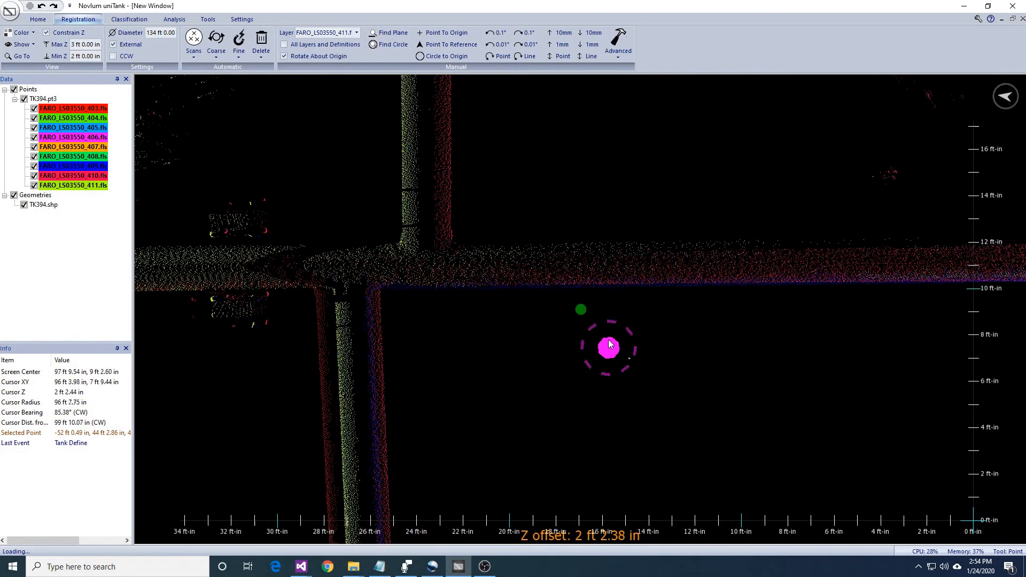
- Lower the constrained slice to Z 1 ft to 2 ft and mark points along the straight wall running from the corner
{"action": "middle_click_drag", "start_coordinate": [791, 299], "coordinate": [342, 244]}
{"action": "key", "text": "Page_Down"}
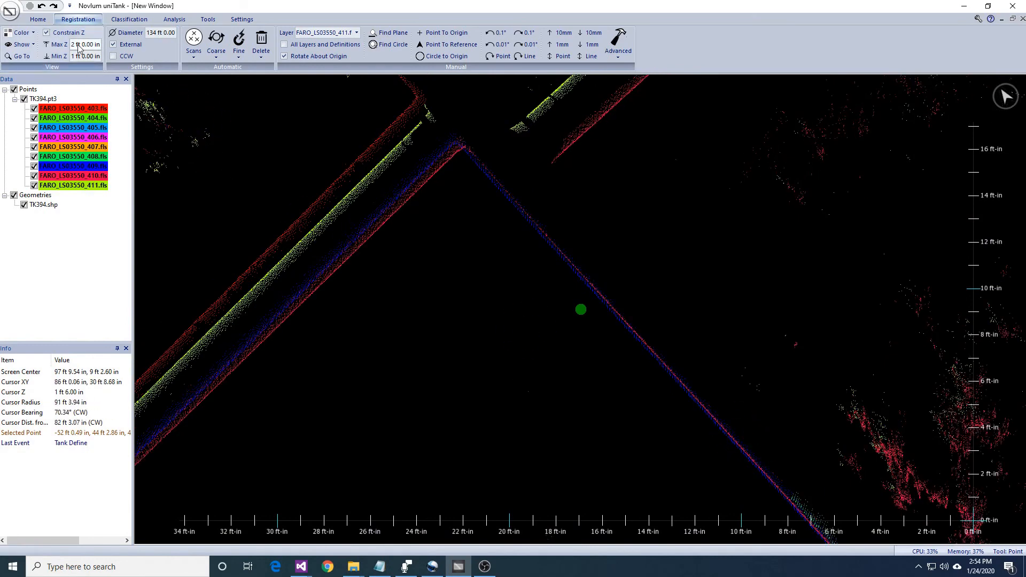
{"action": "mouse_move", "coordinate": [545, 342]}
{"action": "middle_mouse_down"}
{"action": "mouse_move", "coordinate": [645, 367]}
{"action": "mouse_move", "coordinate": [703, 343]}
{"action": "mouse_move", "coordinate": [703, 354]}
{"action": "mouse_move", "coordinate": [499, 297]}
{"action": "mouse_move", "coordinate": [484, 277]}
{"action": "middle_mouse_up"}
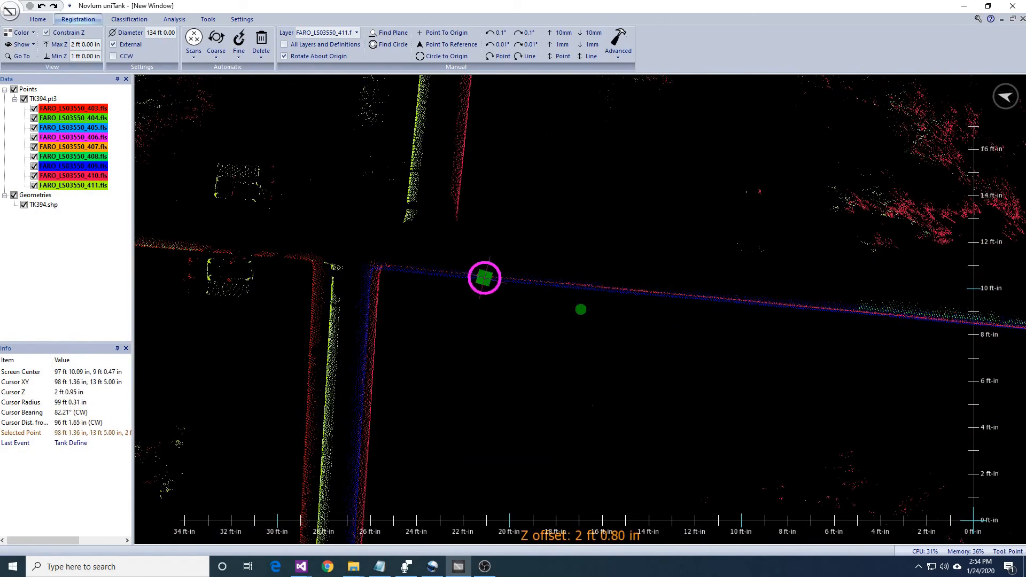
{"action": "left_click", "coordinate": [763, 303]}
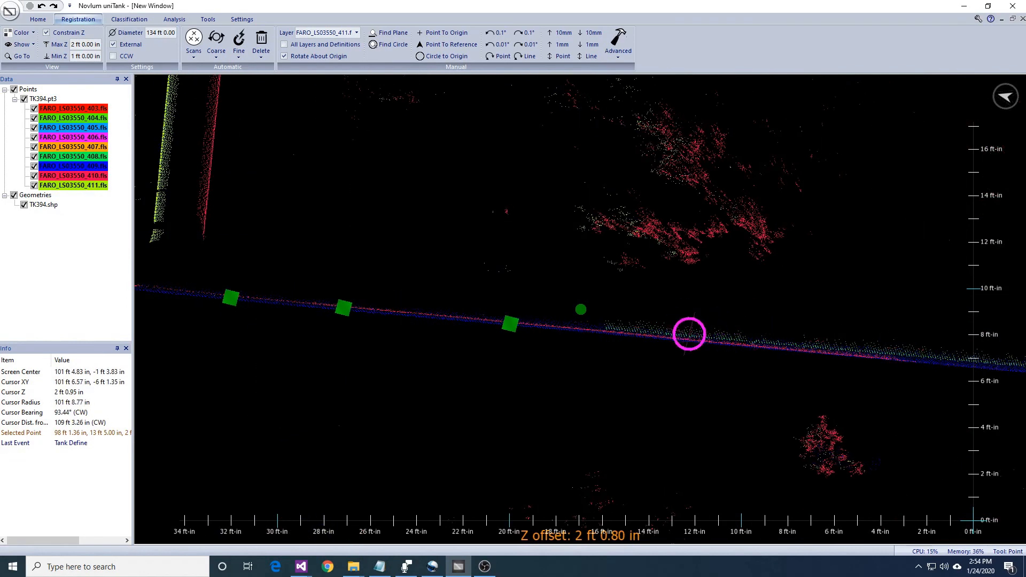
{"action": "left_click", "coordinate": [765, 389]}
{"action": "middle_click_drag", "start_coordinate": [802, 390], "coordinate": [703, 376]}
{"action": "middle_click_drag", "start_coordinate": [821, 364], "coordinate": [806, 400]}
{"action": "middle_click_drag", "start_coordinate": [680, 429], "coordinate": [768, 426]}
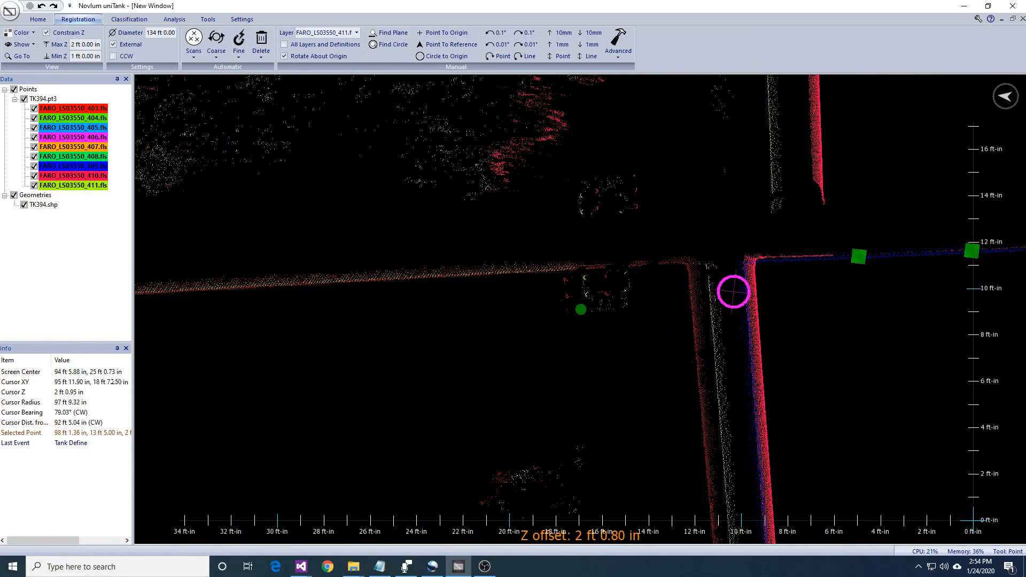
- Mark points along the perpendicular wall at the corner and along the wall continuing on the far side of the gap
{"action": "mouse_move", "coordinate": [825, 337]}
{"action": "middle_mouse_down"}
{"action": "mouse_move", "coordinate": [820, 224]}
{"action": "mouse_move", "coordinate": [818, 355]}
{"action": "middle_mouse_up"}
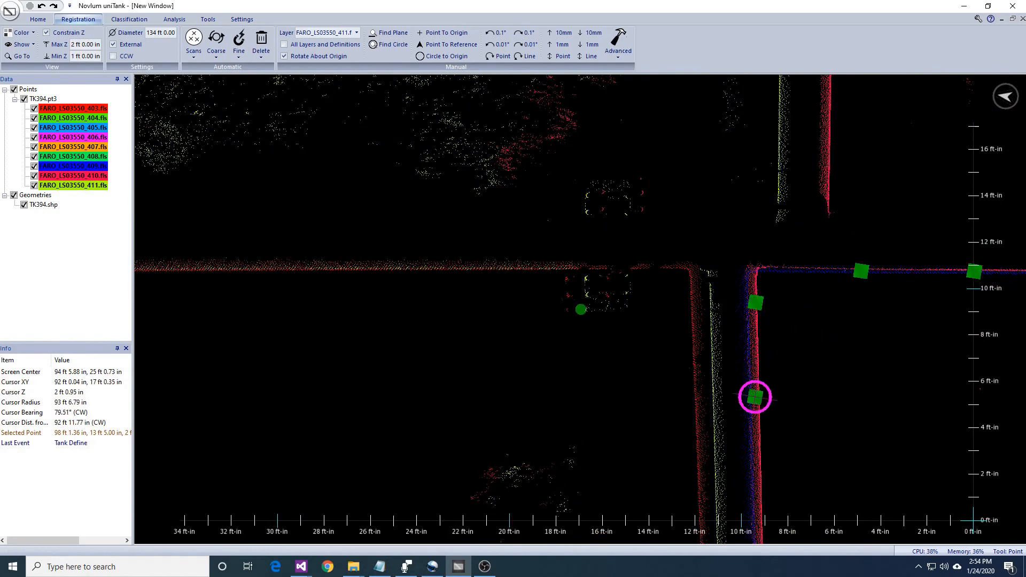
{"action": "left_click", "coordinate": [759, 482]}
{"action": "key", "text": "Down"}
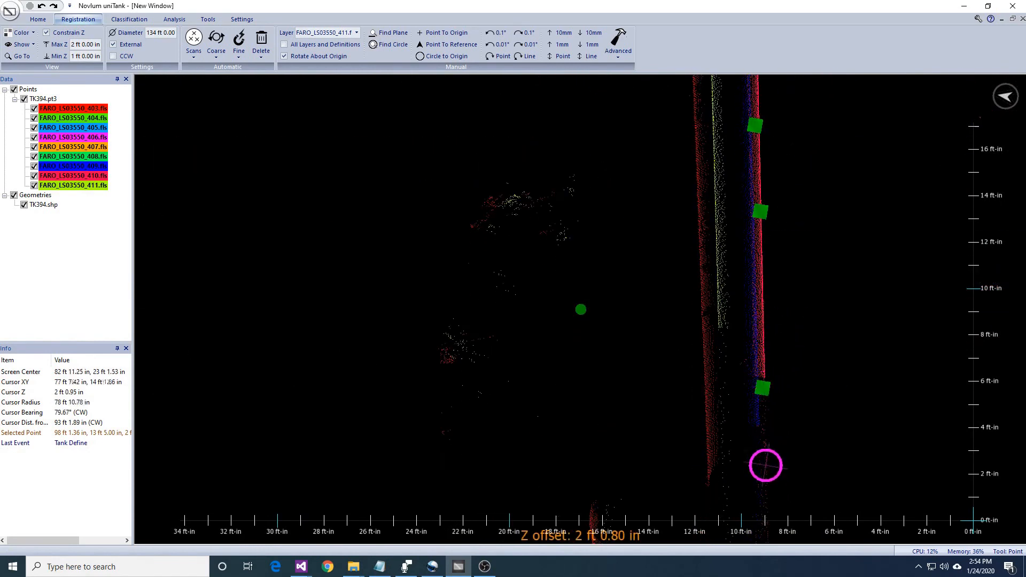
{"action": "key", "text": "Up"}
{"action": "key", "text": "Left"}
{"action": "key", "text": "Right"}
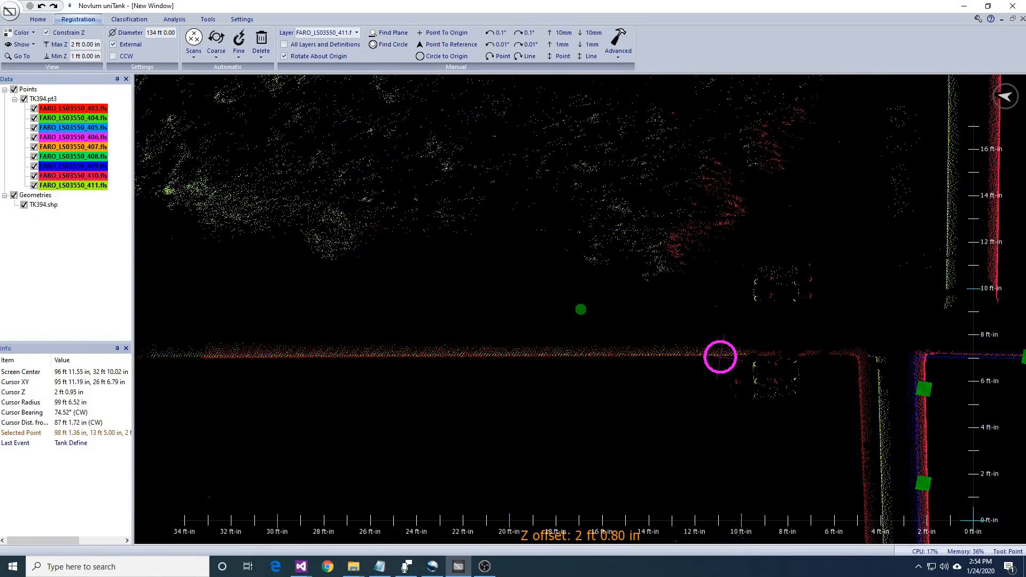
{"action": "mouse_move", "coordinate": [617, 369]}
{"action": "middle_mouse_down"}
{"action": "mouse_move", "coordinate": [802, 332]}
{"action": "mouse_move", "coordinate": [854, 235]}
{"action": "mouse_move", "coordinate": [871, 235]}
{"action": "mouse_move", "coordinate": [816, 354]}
{"action": "mouse_move", "coordinate": [626, 355]}
{"action": "middle_mouse_up"}
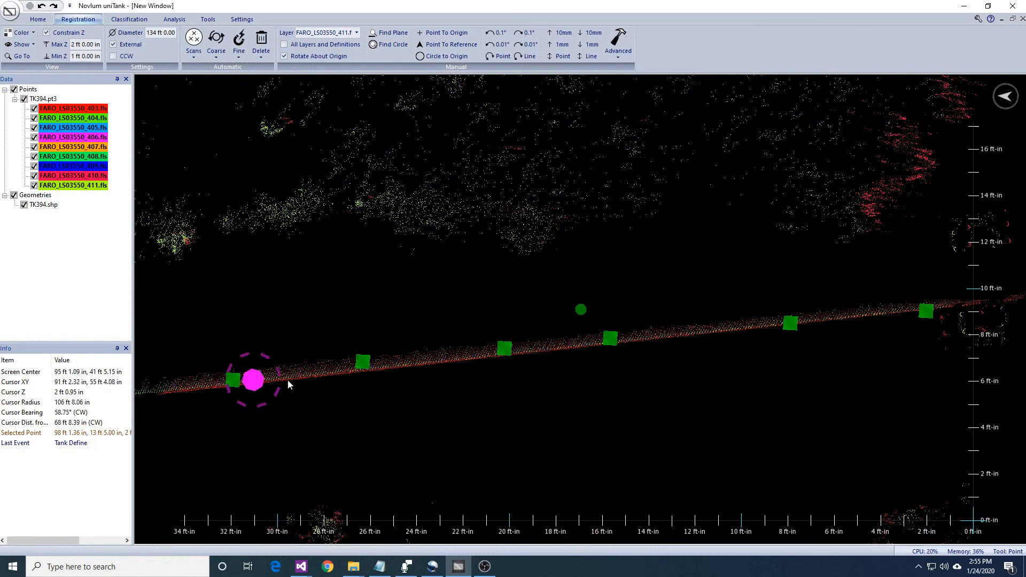
{"action": "middle_click_drag", "start_coordinate": [289, 385], "coordinate": [843, 307]}
- Define horizontal translation and rotation fiducials of 12 in radius at the points marked along the walls
{"action": "left_click", "coordinate": [239, 51]}
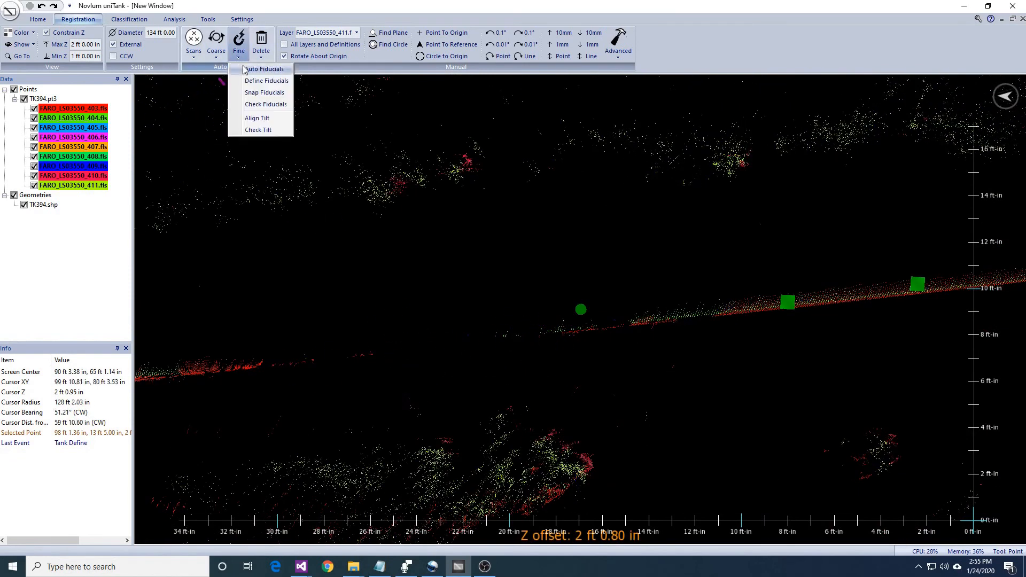
{"action": "left_click", "coordinate": [267, 81]}
{"action": "key", "text": "Return"}
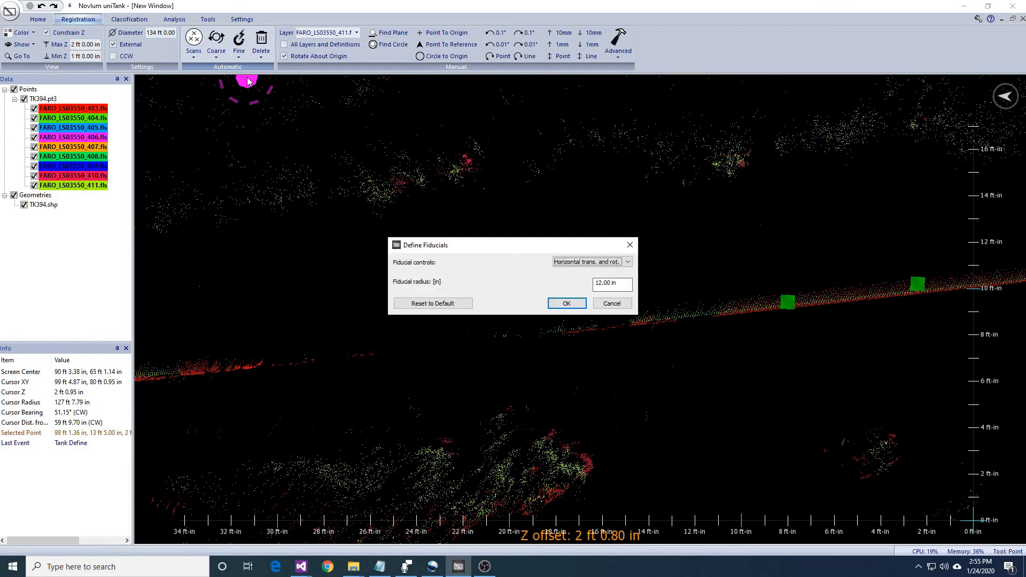
{"action": "key", "text": "Return"}
- Raise the constrained slice to Z 3 ft to 4 ft and mark three points along the side of the vehicle outline
{"action": "scroll", "coordinate": [608, 326], "scroll_direction": "down", "scroll_amount": 5}
{"action": "right_click_drag", "start_coordinate": [732, 326], "coordinate": [686, 460]}
{"action": "middle_click_drag", "start_coordinate": [560, 332], "coordinate": [817, 353]}
{"action": "scroll", "coordinate": [739, 351], "scroll_direction": "up", "scroll_amount": 5}
{"action": "scroll", "coordinate": [753, 381], "scroll_direction": "up", "scroll_amount": 4}
{"action": "right_click_drag", "start_coordinate": [755, 378], "coordinate": [803, 287]}
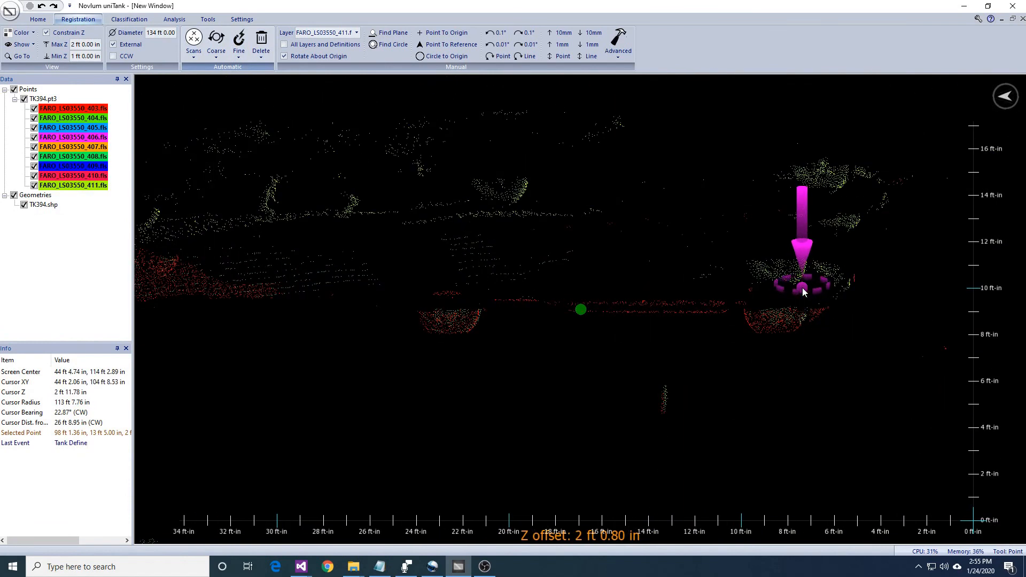
{"action": "key", "text": "Escape"}
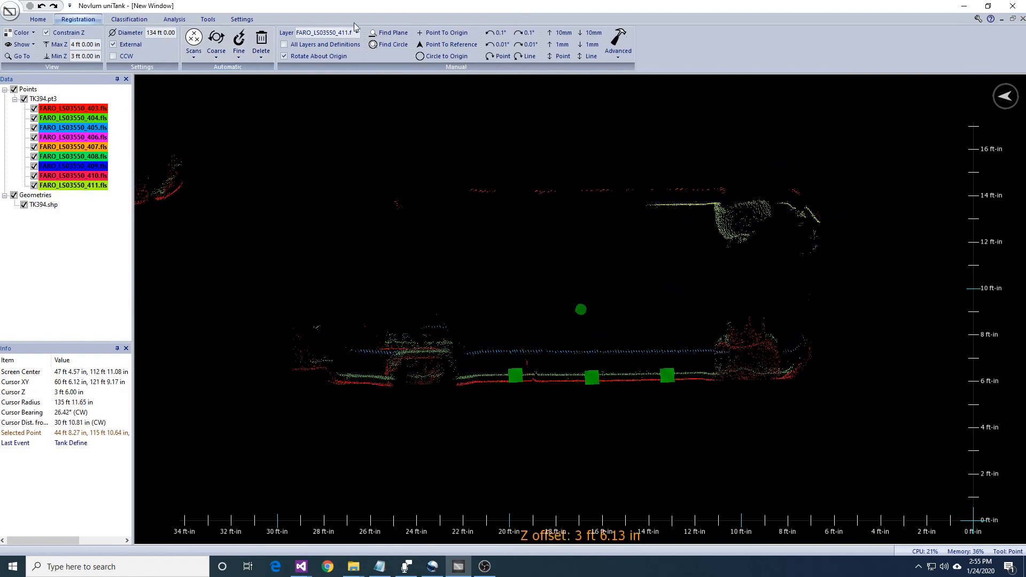
- Define surface fiducials for horizontal translation and rotation, 12 in radius, at the three points on the vehicle's side
{"action": "left_click", "coordinate": [239, 56]}
{"action": "left_click", "coordinate": [255, 82]}
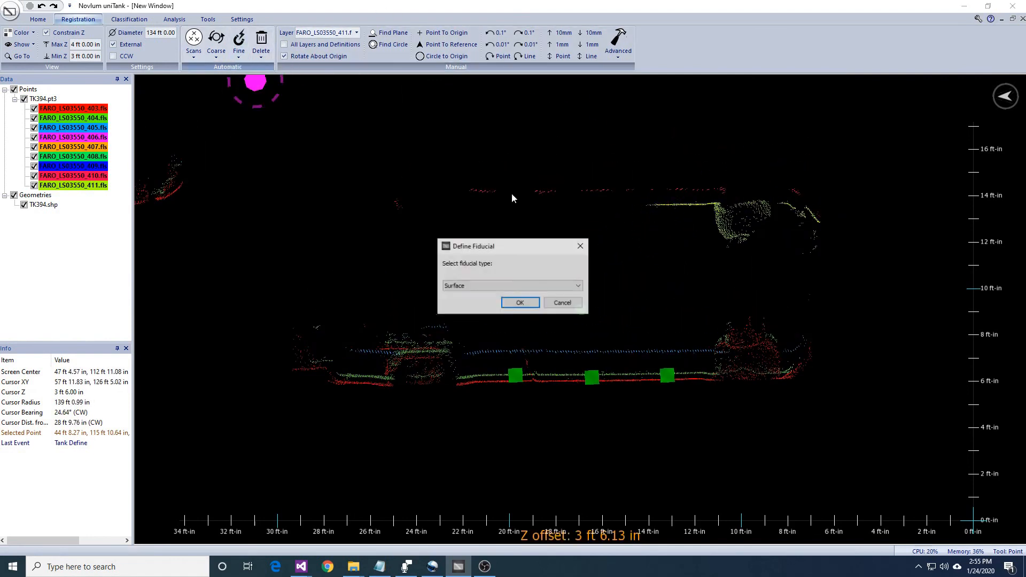
{"action": "left_click", "coordinate": [521, 303]}
{"action": "left_click", "coordinate": [566, 304]}
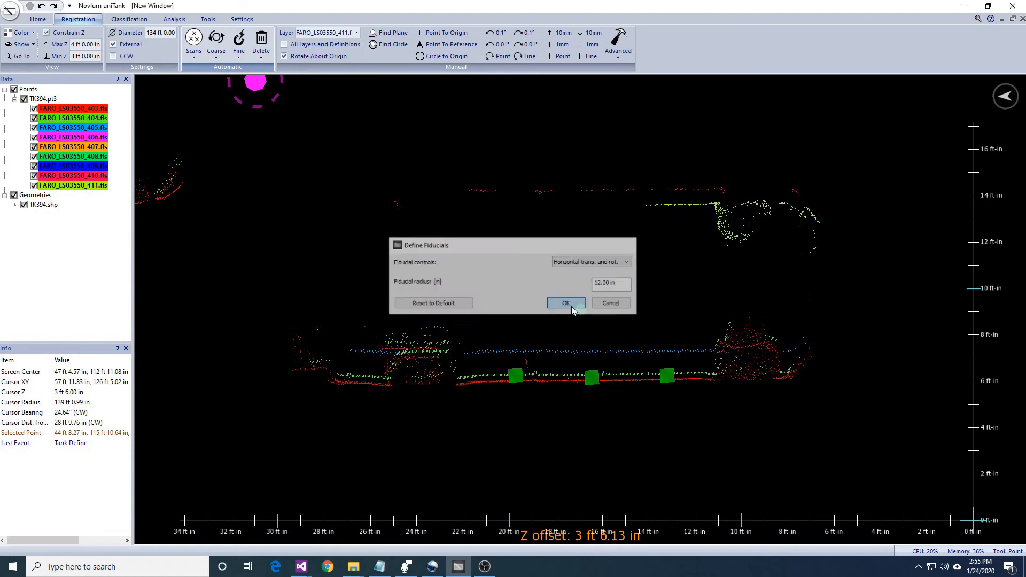
- Rotate scan layer FARO_LS03550_405.fls counterclockwise about the origin to line it up with the other scans on the vehicle's side
{"action": "left_click", "coordinate": [332, 33]}
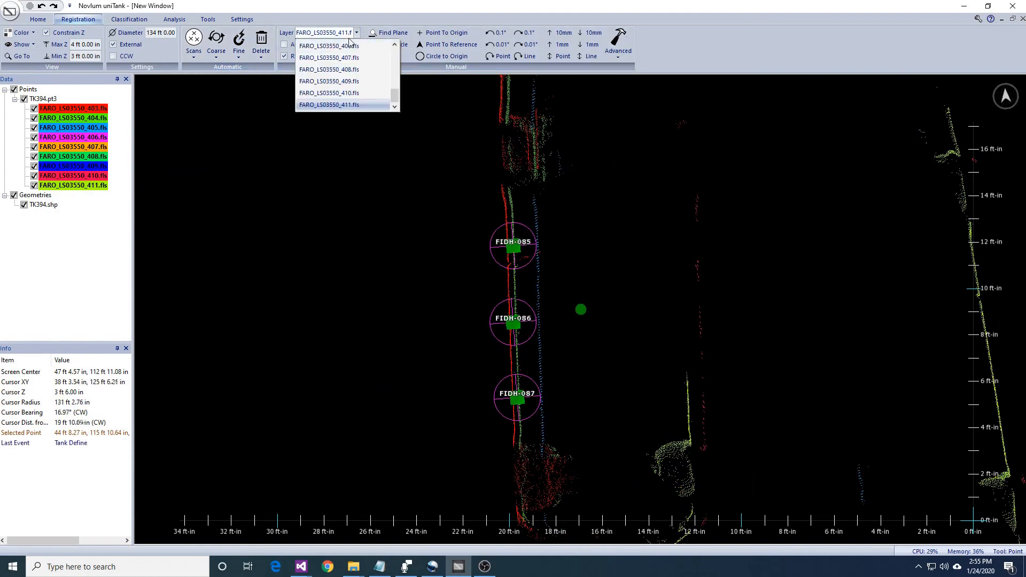
{"action": "left_click", "coordinate": [320, 59]}
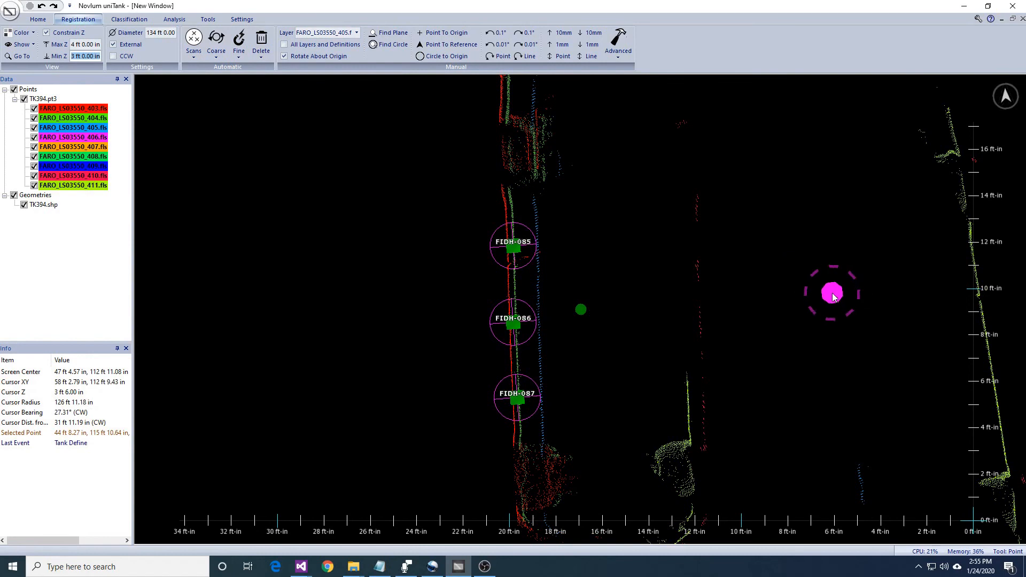
{"action": "left_click_drag", "start_coordinate": [851, 314], "coordinate": [829, 316]}
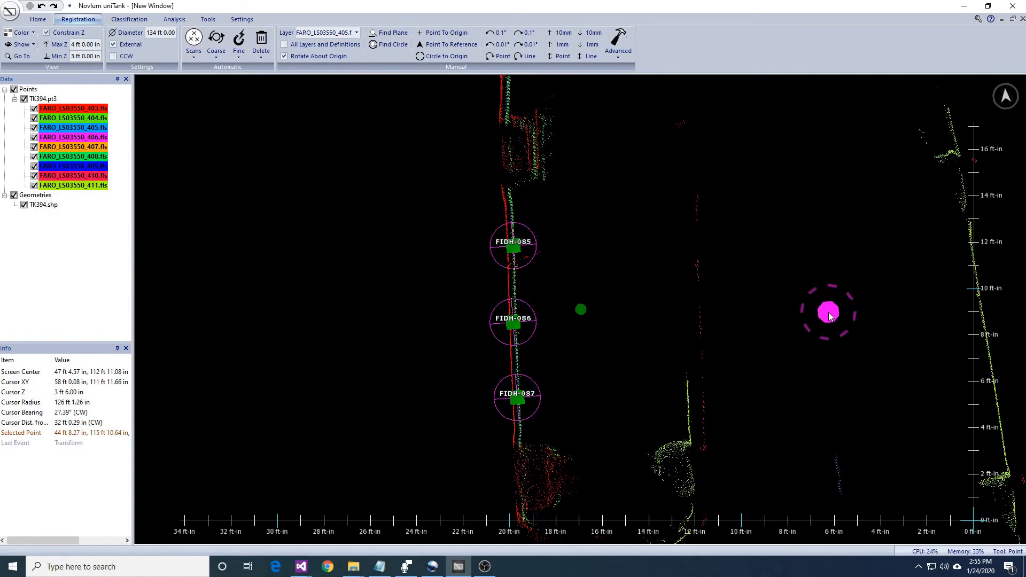
- Mark two points along the side of the second vehicle and define surface fiducials at them
{"action": "scroll", "coordinate": [829, 314], "scroll_direction": "down", "scroll_amount": 4}
{"action": "middle_click_drag", "start_coordinate": [839, 293], "coordinate": [931, 355]}
{"action": "mouse_move", "coordinate": [503, 249]}
{"action": "middle_mouse_down"}
{"action": "mouse_move", "coordinate": [740, 261]}
{"action": "mouse_move", "coordinate": [843, 306]}
{"action": "mouse_move", "coordinate": [780, 327]}
{"action": "mouse_move", "coordinate": [776, 278]}
{"action": "mouse_move", "coordinate": [767, 380]}
{"action": "middle_mouse_up"}
{"action": "scroll", "coordinate": [842, 306], "scroll_direction": "up", "scroll_amount": 3}
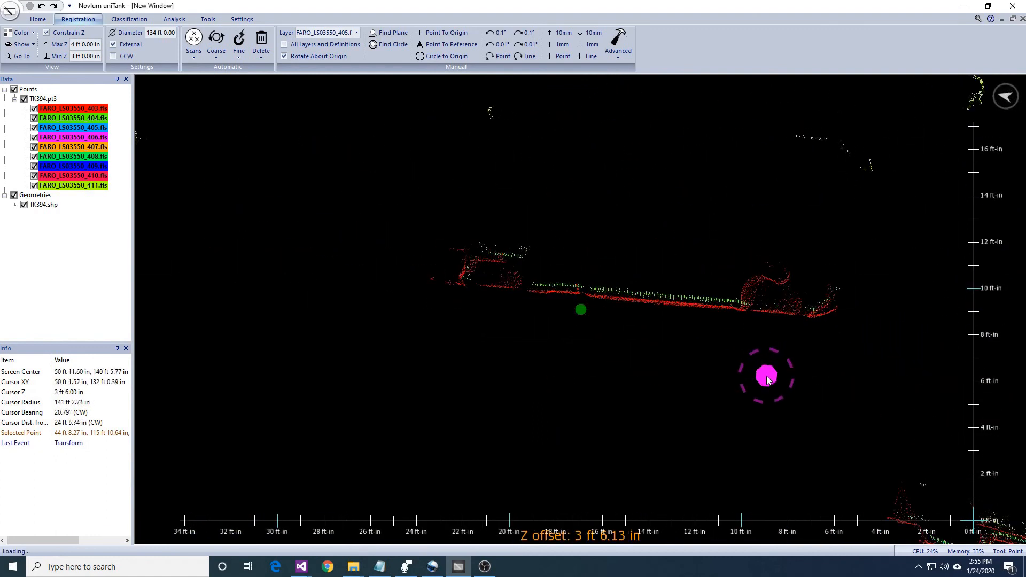
{"action": "left_click", "coordinate": [715, 309]}
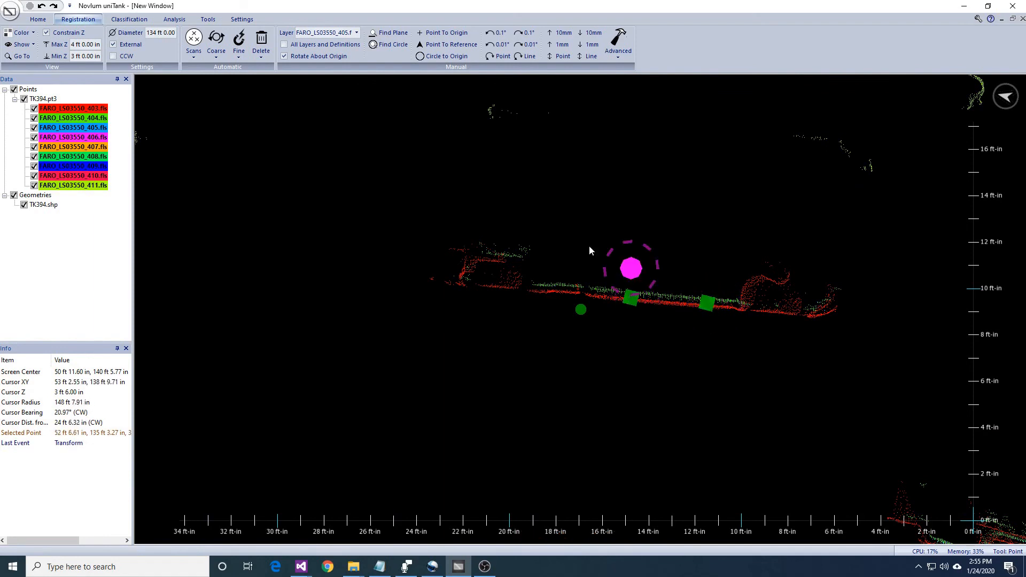
{"action": "left_click", "coordinate": [238, 54]}
{"action": "left_click", "coordinate": [267, 85]}
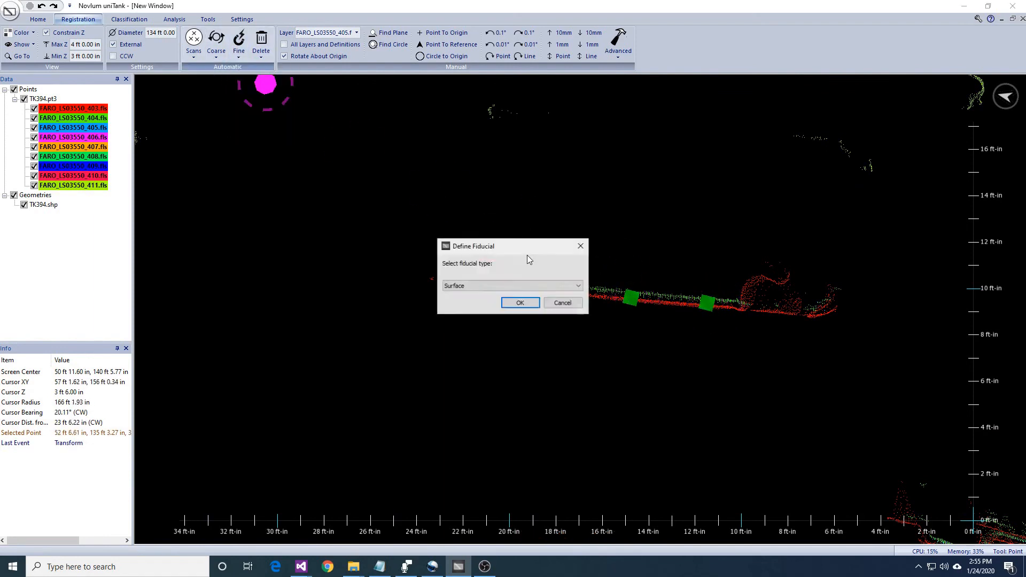
{"action": "left_click", "coordinate": [567, 303]}
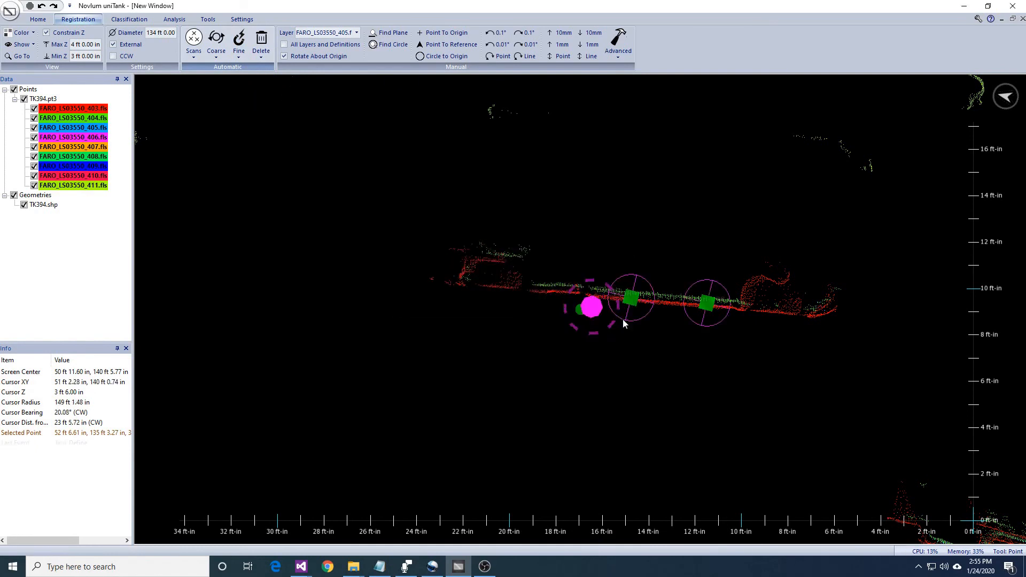
- Step the constrained slice up and down between Z 1 ft and 5 ft to examine the surroundings for further fiducial surfaces
{"action": "scroll", "coordinate": [591, 305], "scroll_direction": "down", "scroll_amount": 10}
{"action": "scroll", "coordinate": [680, 346], "scroll_direction": "up", "scroll_amount": 6}
{"action": "middle_click_drag", "start_coordinate": [645, 338], "coordinate": [703, 430]}
{"action": "key", "text": "Page_Up"}
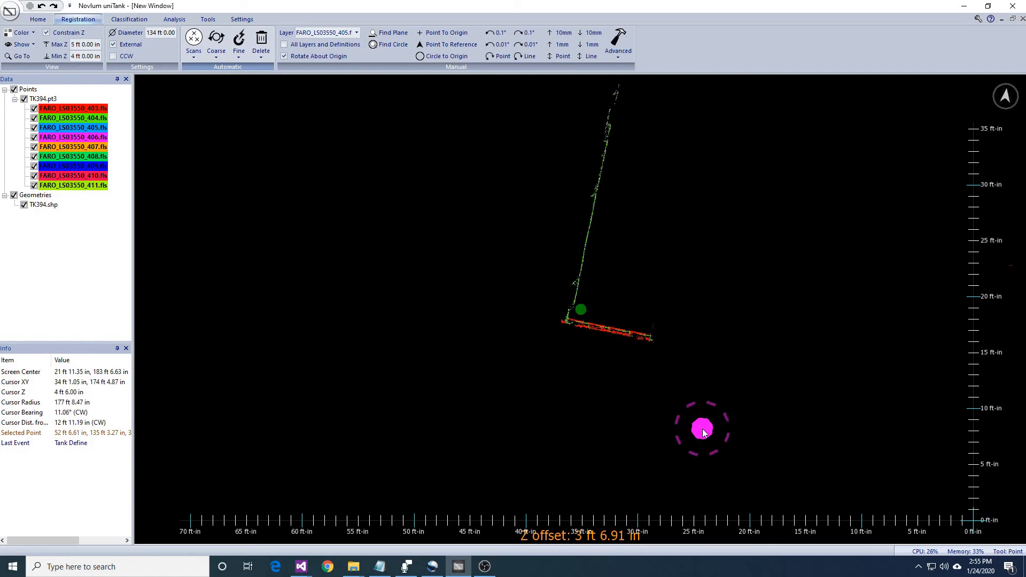
{"action": "key", "text": "Page_Up"}
{"action": "key", "text": "Page_Up"}
{"action": "key", "text": "Page_Down"}
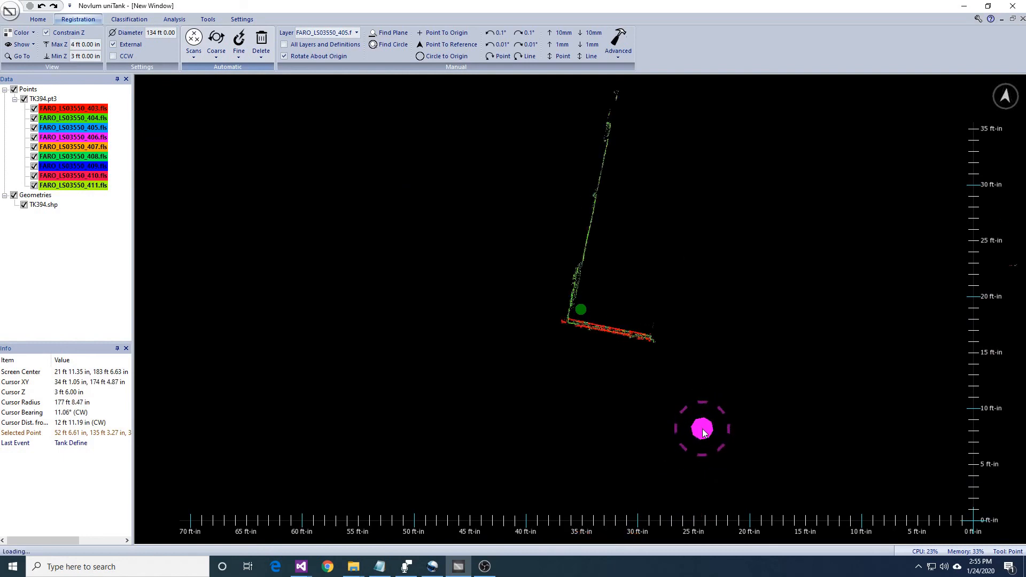
{"action": "key", "text": "Page_Down"}
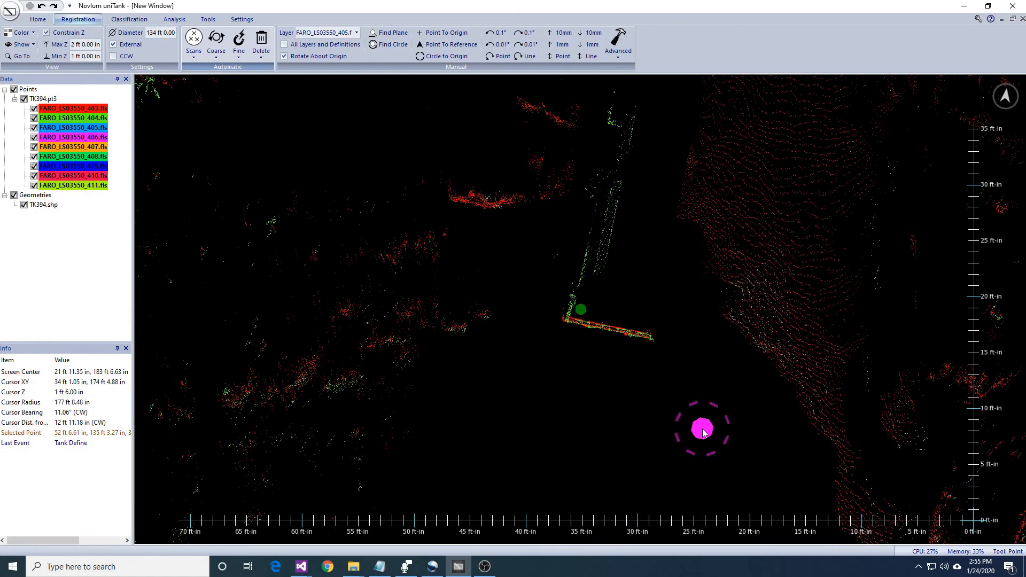
{"action": "key", "text": "Page_Up"}
{"action": "scroll", "coordinate": [703, 432], "scroll_direction": "down", "scroll_amount": 10}
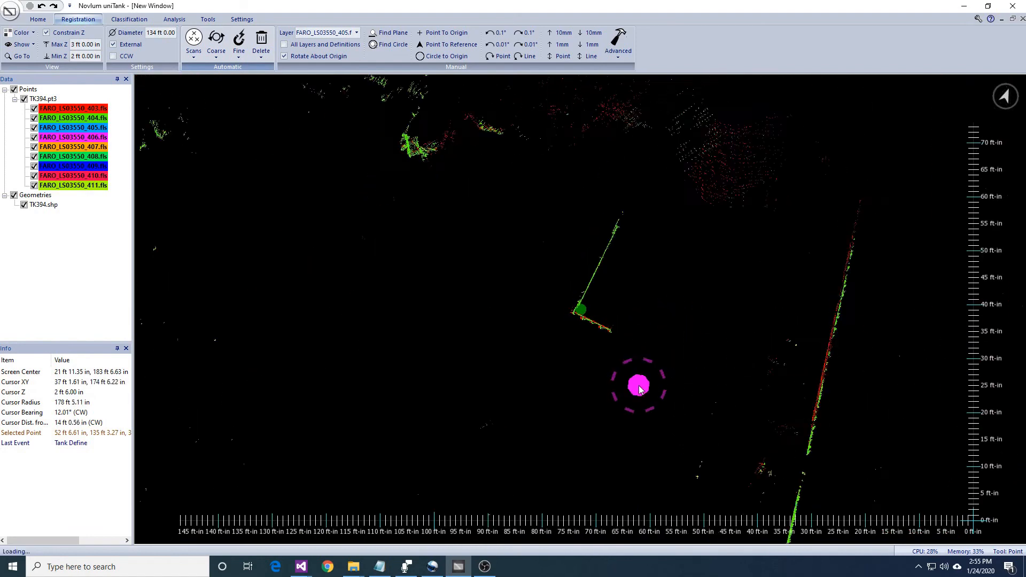
{"action": "middle_click_drag", "start_coordinate": [741, 327], "coordinate": [691, 257]}
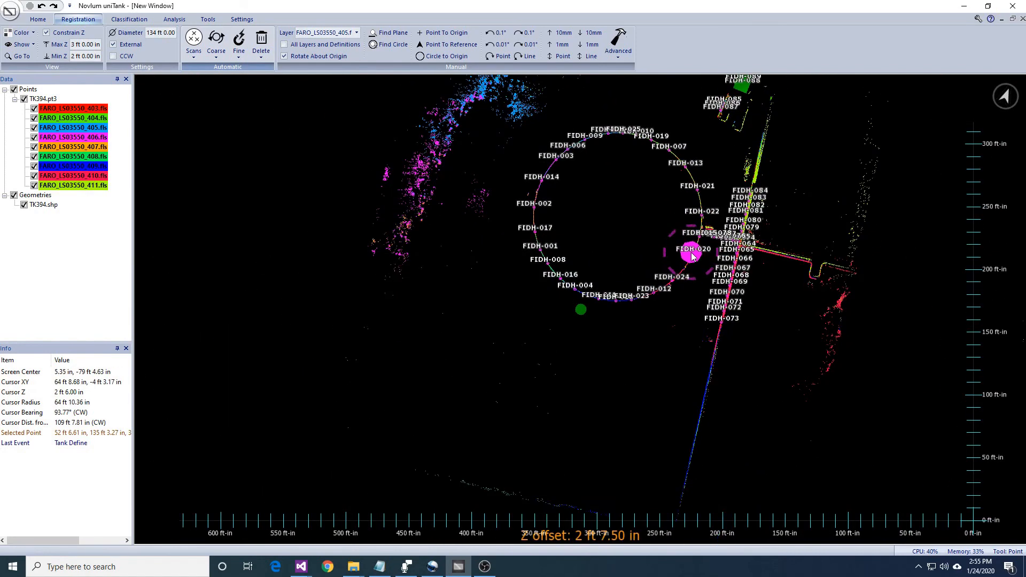
{"action": "key", "text": "Page_Up"}
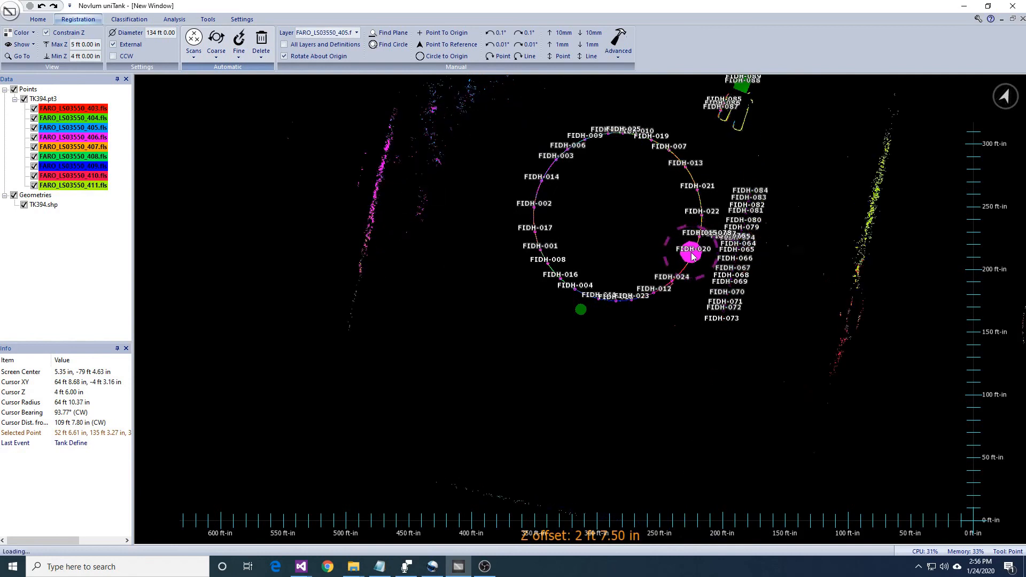
{"action": "key", "text": "Page_Down"}
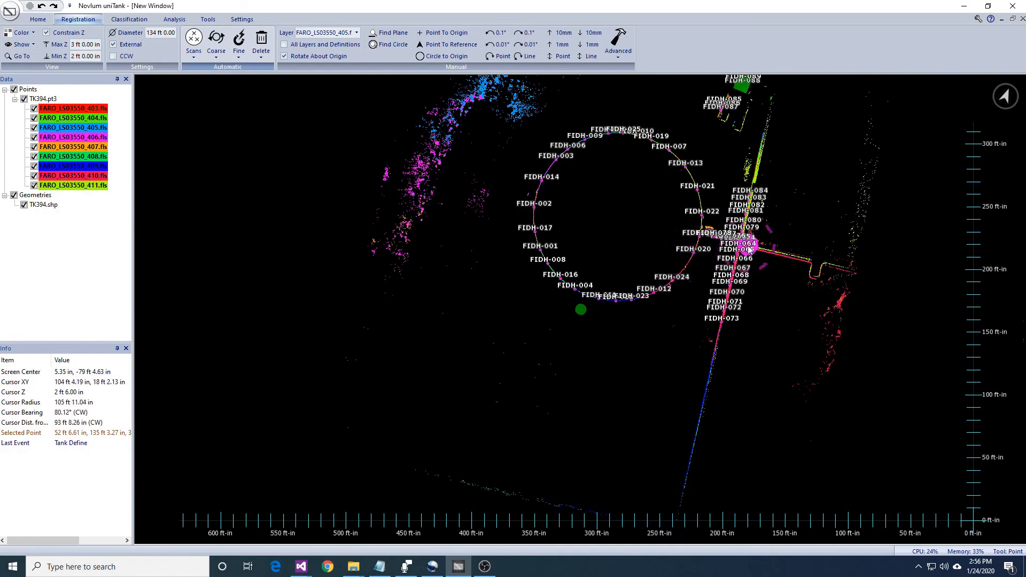
- Snap scan layers FARO_LS03550_404.fls through FARO_LS03550_411.fls to the fiducials, leaving layer 403 unselected
{"action": "scroll", "coordinate": [751, 251], "scroll_direction": "down", "scroll_amount": 3}
{"action": "left_click", "coordinate": [239, 42]}
{"action": "left_click", "coordinate": [256, 92]}
{"action": "left_click", "coordinate": [525, 337]}
{"action": "left_click_drag", "start_coordinate": [500, 261], "coordinate": [506, 321]}
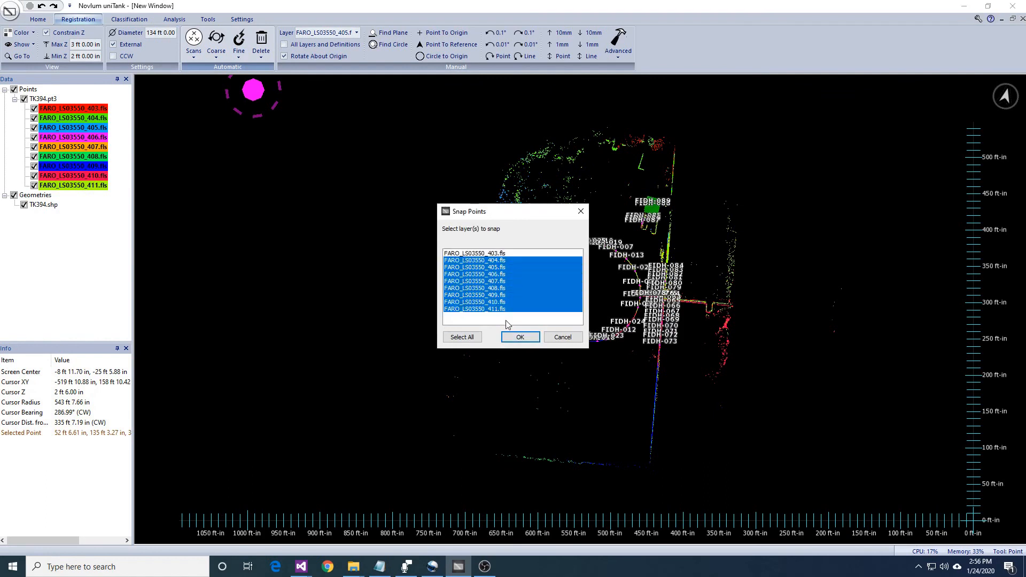
{"action": "left_click", "coordinate": [517, 336]}
{"action": "left_click", "coordinate": [571, 323]}
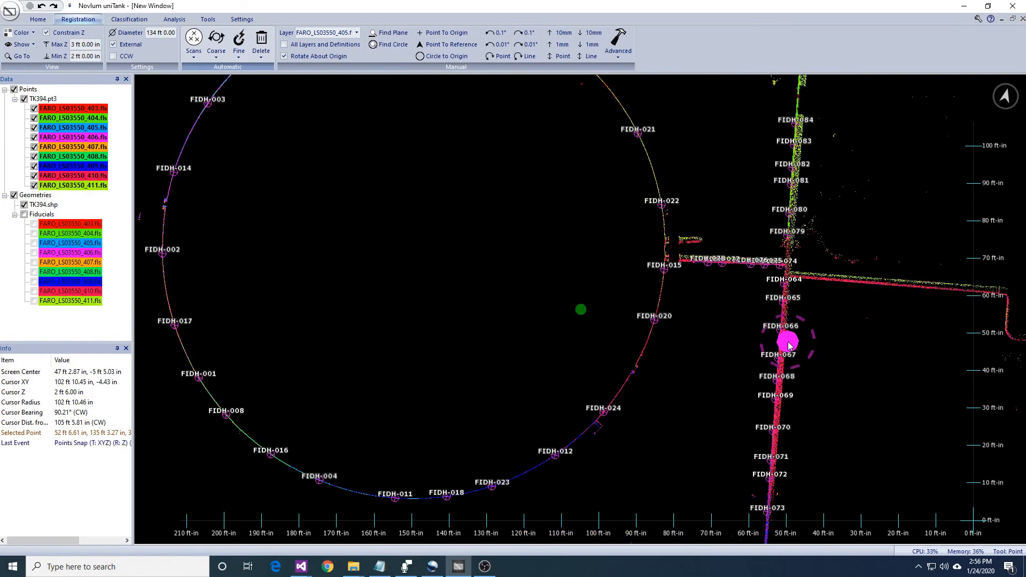
- Inspect the pipes beside fiducials 074 to 078 from above and from the side, and lower the constrained slice to Z 1 ft to 2 ft
{"action": "right_click_drag", "start_coordinate": [788, 254], "coordinate": [897, 382]}
{"action": "scroll", "coordinate": [854, 374], "scroll_direction": "up", "scroll_amount": 6}
{"action": "middle_click_drag", "start_coordinate": [903, 160], "coordinate": [616, 299]}
{"action": "right_click_drag", "start_coordinate": [577, 231], "coordinate": [729, 267]}
{"action": "middle_click_drag", "start_coordinate": [807, 397], "coordinate": [749, 316]}
{"action": "scroll", "coordinate": [748, 315], "scroll_direction": "up", "scroll_amount": 5}
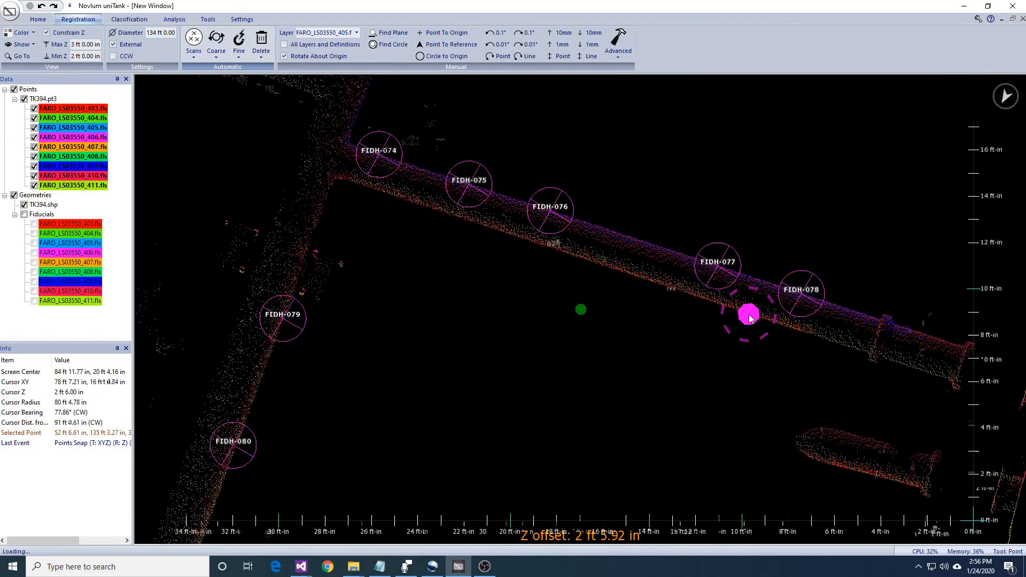
{"action": "middle_click_drag", "start_coordinate": [774, 374], "coordinate": [772, 333]}
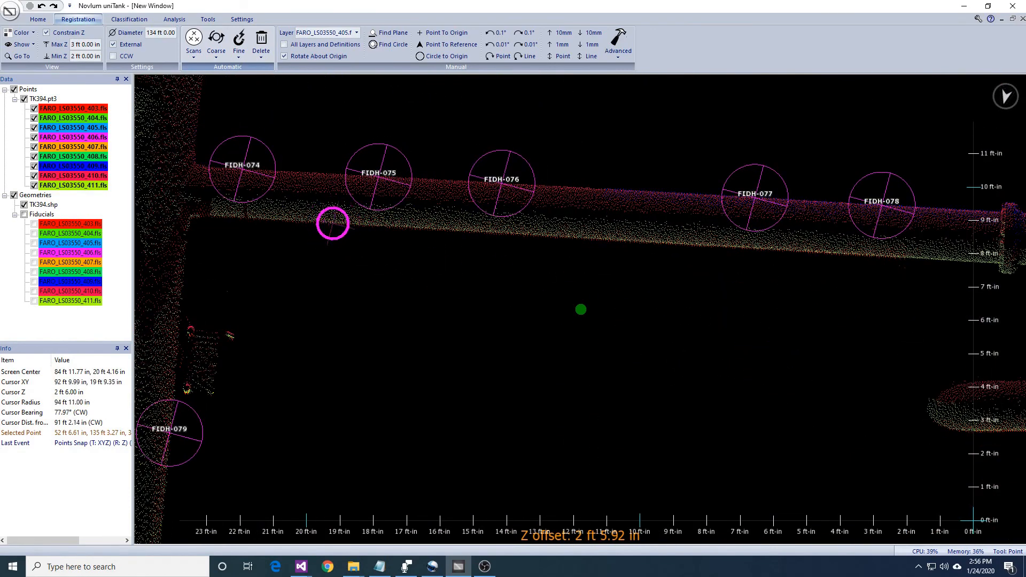
{"action": "middle_click_drag", "start_coordinate": [547, 248], "coordinate": [736, 208]}
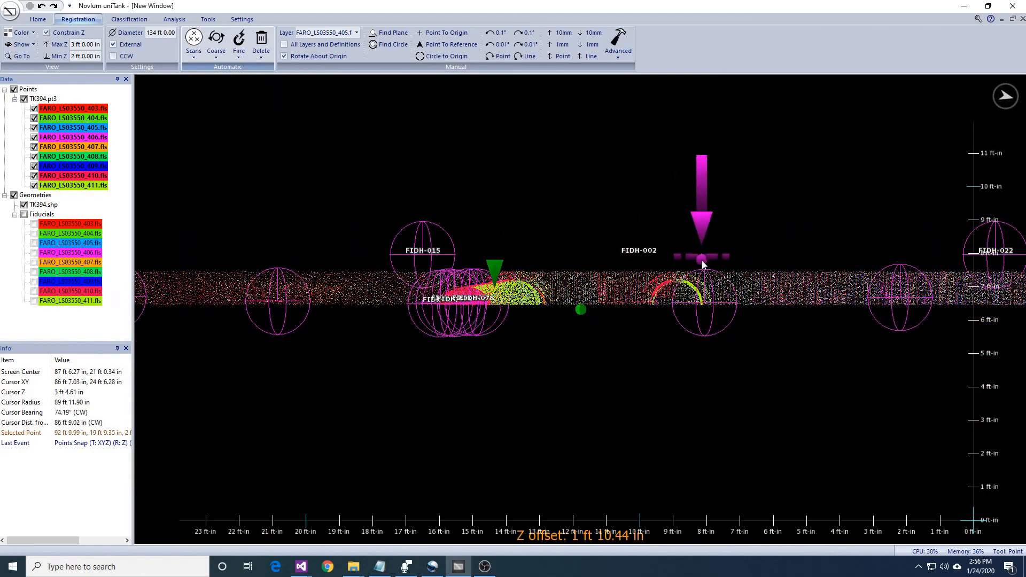
{"action": "middle_click_drag", "start_coordinate": [702, 262], "coordinate": [705, 259]}
{"action": "key", "text": "Page_Down"}
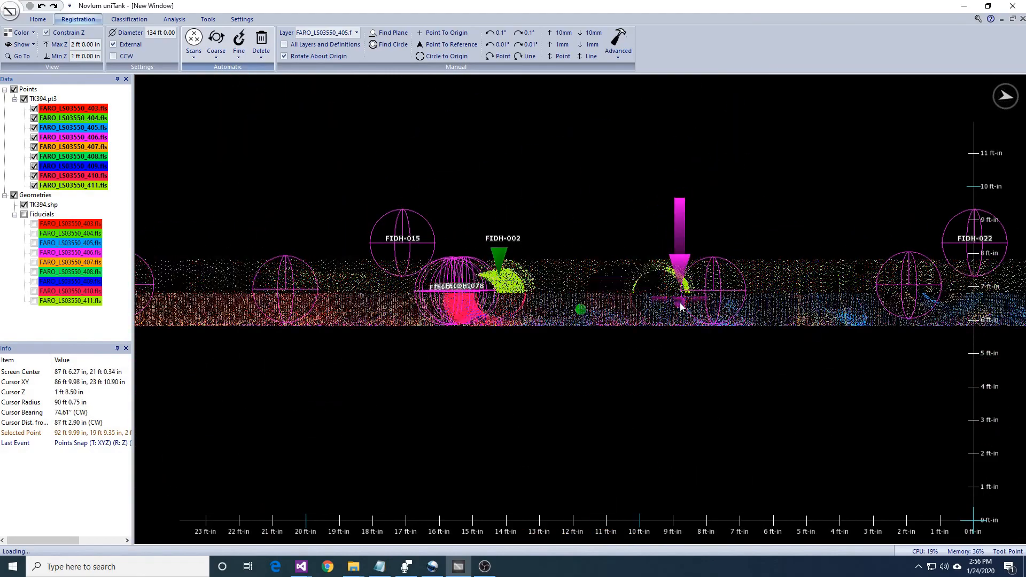
- Mark five points along the edge of the long pipe beside fiducials 074 to 078 and two along the short pipe near the shell
{"action": "mouse_move", "coordinate": [682, 305]}
{"action": "middle_mouse_down"}
{"action": "mouse_move", "coordinate": [673, 460]}
{"action": "mouse_move", "coordinate": [661, 479]}
{"action": "mouse_move", "coordinate": [436, 256]}
{"action": "middle_mouse_up"}
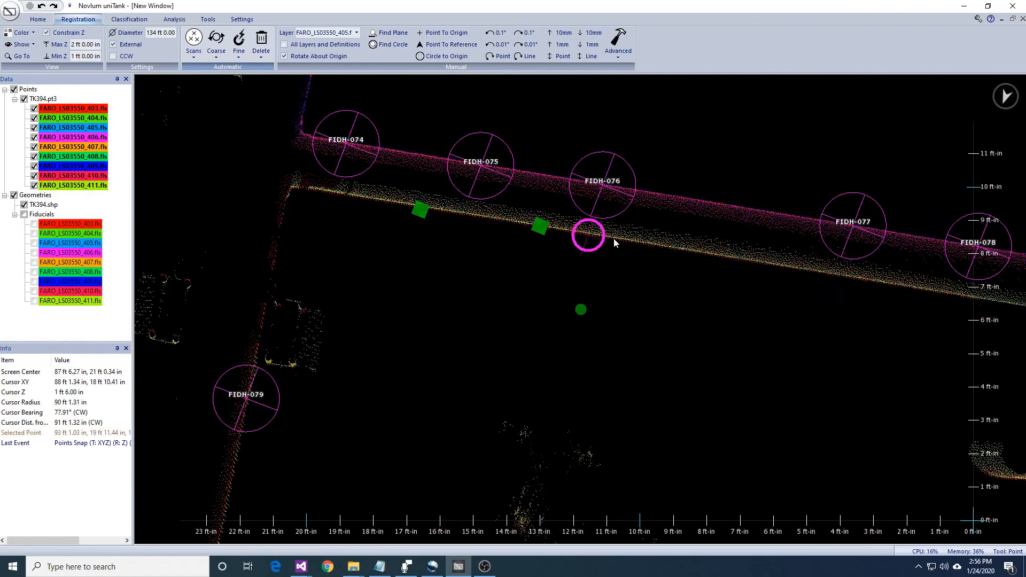
{"action": "left_click", "coordinate": [801, 267]}
{"action": "middle_click_drag", "start_coordinate": [1015, 325], "coordinate": [777, 287]}
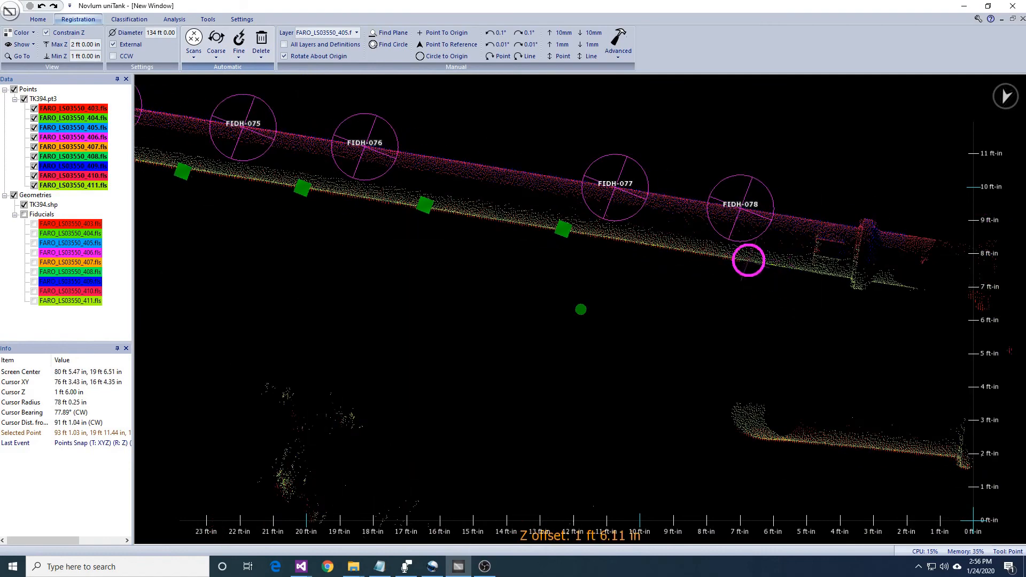
{"action": "middle_click_drag", "start_coordinate": [810, 323], "coordinate": [575, 354]}
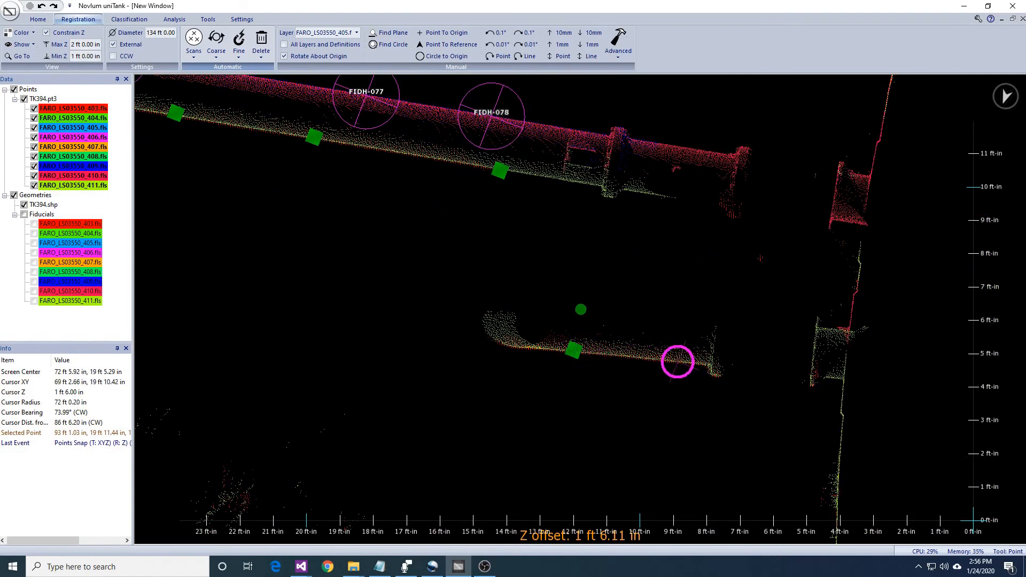
- Define horizontal translation and rotation fiducials of 12 in radius at the points marked along the two pipes
{"action": "middle_click_drag", "start_coordinate": [568, 319], "coordinate": [588, 410]}
{"action": "scroll", "coordinate": [667, 285], "scroll_direction": "down", "scroll_amount": 5}
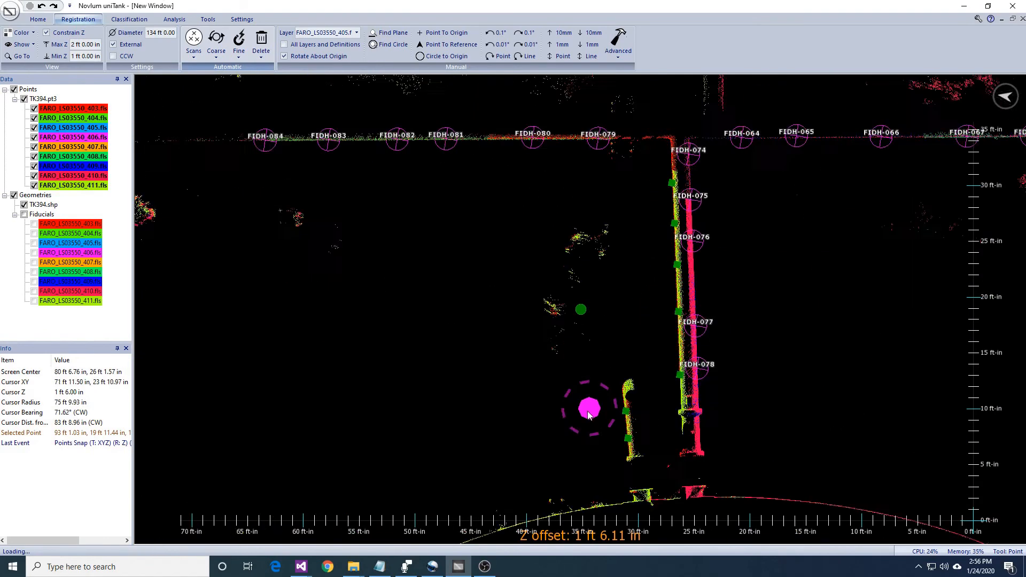
{"action": "middle_click_drag", "start_coordinate": [872, 179], "coordinate": [577, 314]}
{"action": "middle_click_drag", "start_coordinate": [640, 306], "coordinate": [585, 412]}
{"action": "scroll", "coordinate": [631, 350], "scroll_direction": "up", "scroll_amount": 3}
{"action": "middle_click_drag", "start_coordinate": [728, 210], "coordinate": [680, 382]}
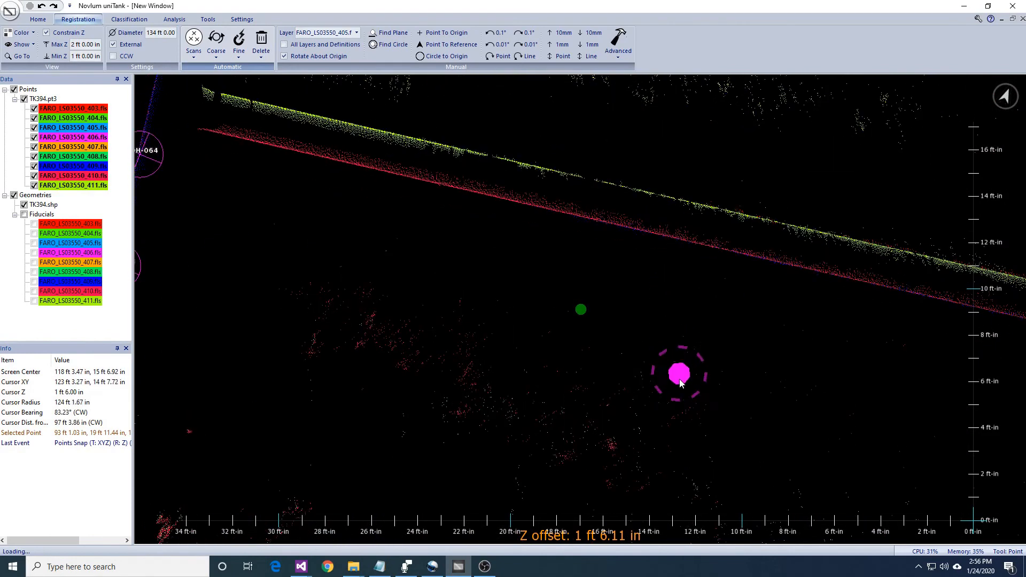
{"action": "scroll", "coordinate": [631, 290], "scroll_direction": "down", "scroll_amount": 5}
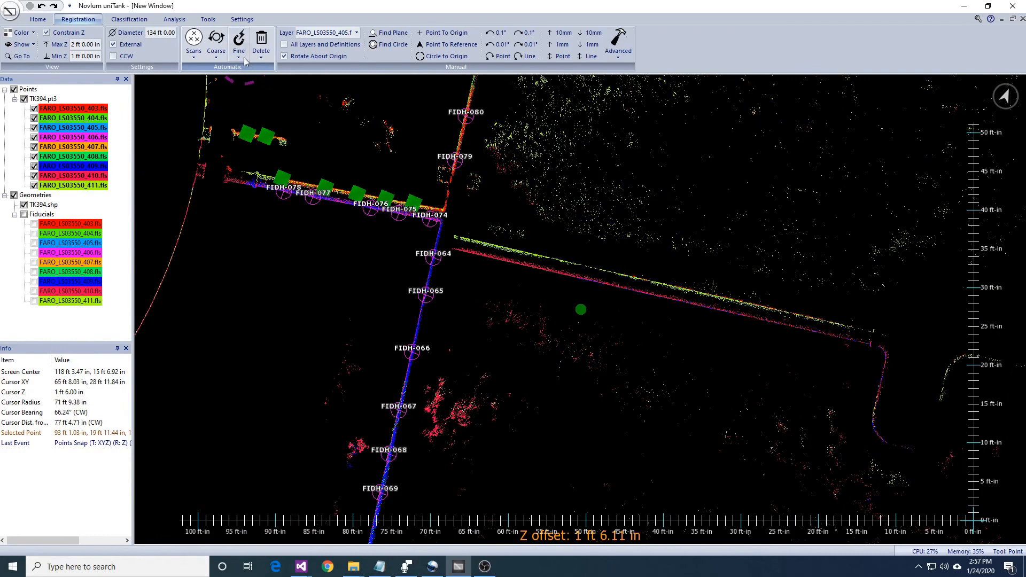
{"action": "left_click", "coordinate": [257, 93]}
{"action": "key", "text": "Return"}
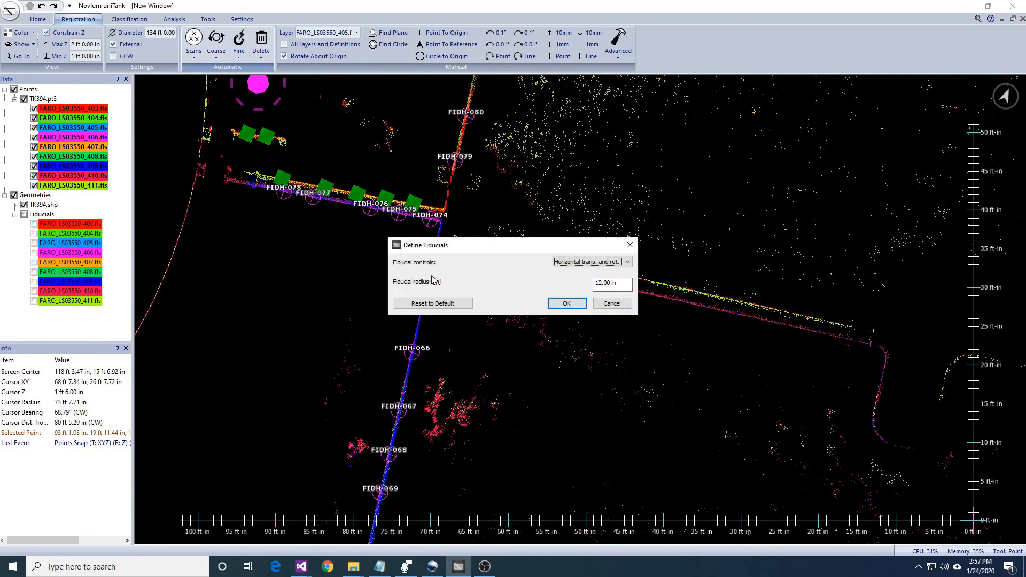
{"action": "key", "text": "Return"}
- Raise the constrained slice to Z 2 ft to 3 ft and define fiducials at eight points along both faces of the outer wall
{"action": "middle_click_drag", "start_coordinate": [433, 278], "coordinate": [635, 357]}
{"action": "scroll", "coordinate": [634, 357], "scroll_direction": "down", "scroll_amount": 2}
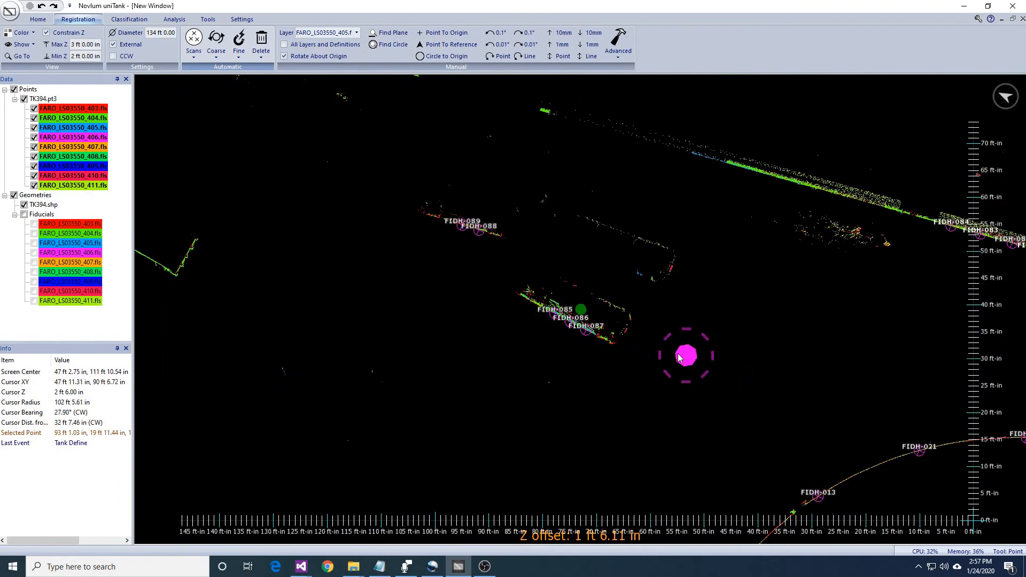
{"action": "middle_click_drag", "start_coordinate": [653, 350], "coordinate": [698, 358]}
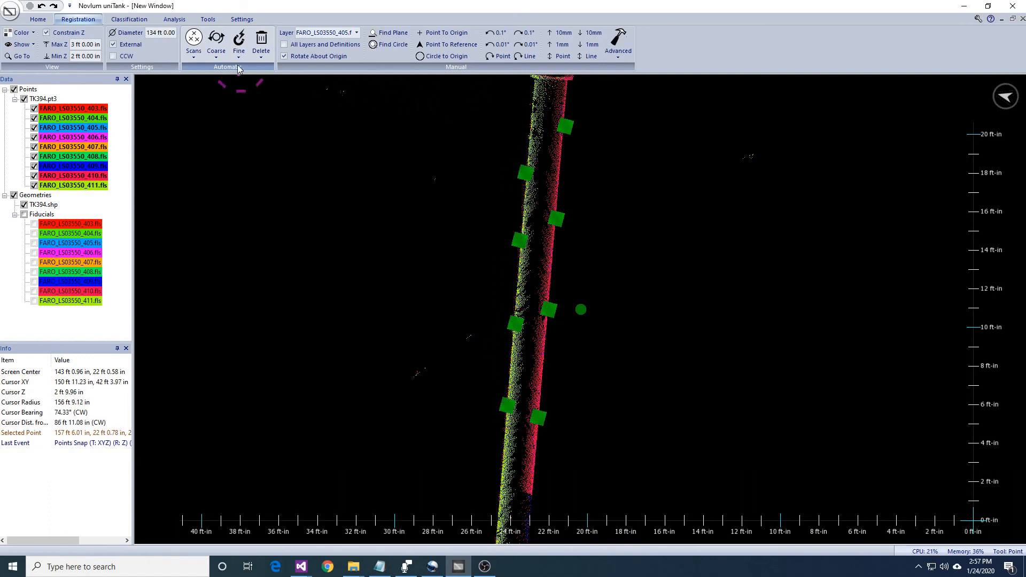
{"action": "left_click", "coordinate": [254, 86]}
{"action": "left_click", "coordinate": [561, 300]}
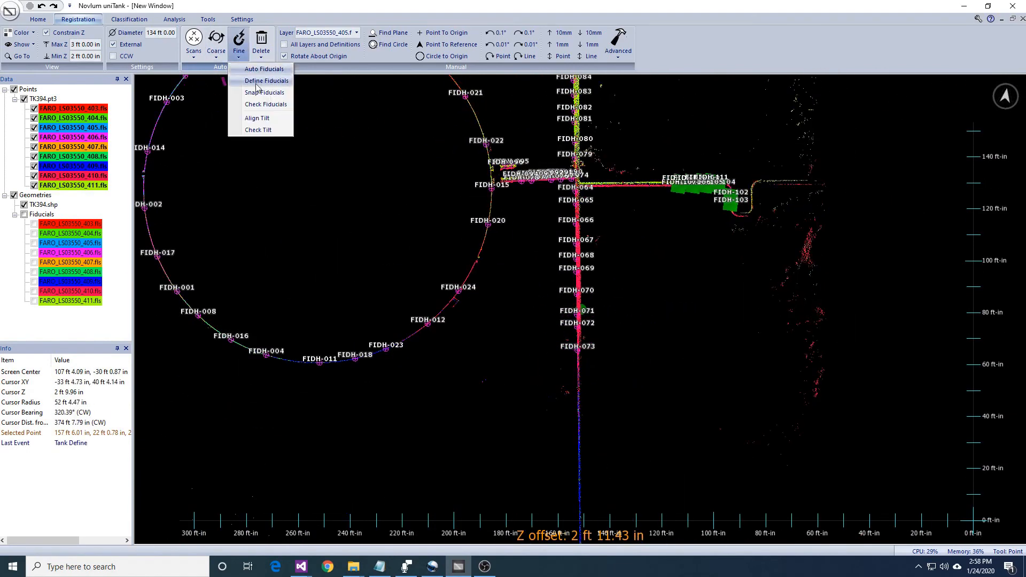
- Snap the scans to the extended fiducial set with translation and horizontal rotation, without vertical tilt or iterative layer snapping
{"action": "key", "text": "Return"}
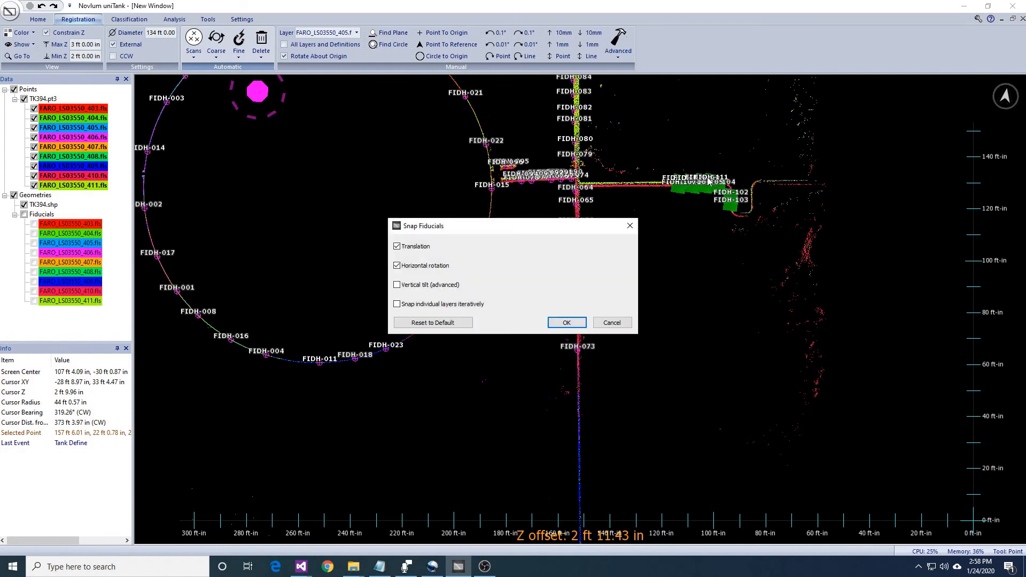
{"action": "key", "text": "Return"}
- Turn off the Z constraint and examine the full-height tank scans from the side, including the rim and shell
{"action": "middle_click_drag", "start_coordinate": [602, 232], "coordinate": [716, 304]}
{"action": "scroll", "coordinate": [716, 305], "scroll_direction": "up", "scroll_amount": 4}
{"action": "right_click_drag", "start_coordinate": [716, 304], "coordinate": [716, 191]}
{"action": "middle_click_drag", "start_coordinate": [716, 191], "coordinate": [795, 321]}
{"action": "scroll", "coordinate": [795, 320], "scroll_direction": "down", "scroll_amount": 2}
{"action": "left_click", "coordinate": [47, 33]}
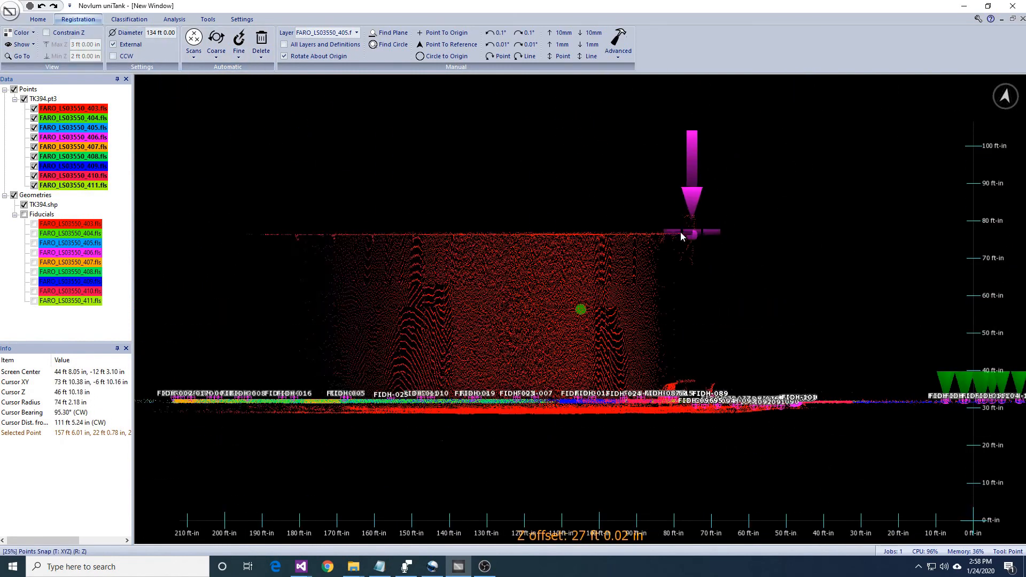
{"action": "middle_click_drag", "start_coordinate": [540, 256], "coordinate": [790, 373]}
{"action": "scroll", "coordinate": [792, 376], "scroll_direction": "up", "scroll_amount": 6}
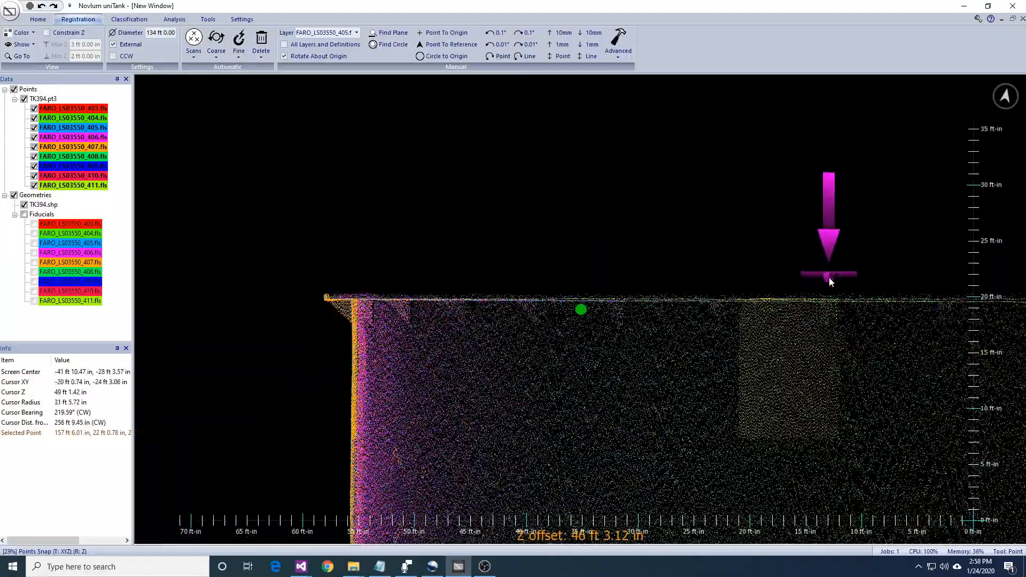
{"action": "right_click_drag", "start_coordinate": [806, 314], "coordinate": [864, 329]}
{"action": "scroll", "coordinate": [819, 320], "scroll_direction": "down", "scroll_amount": 5}
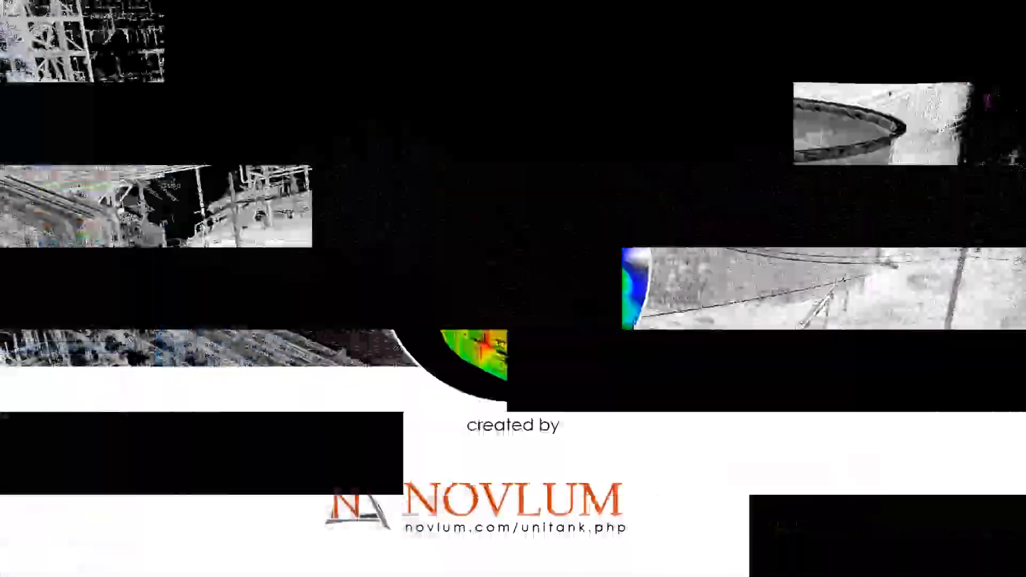